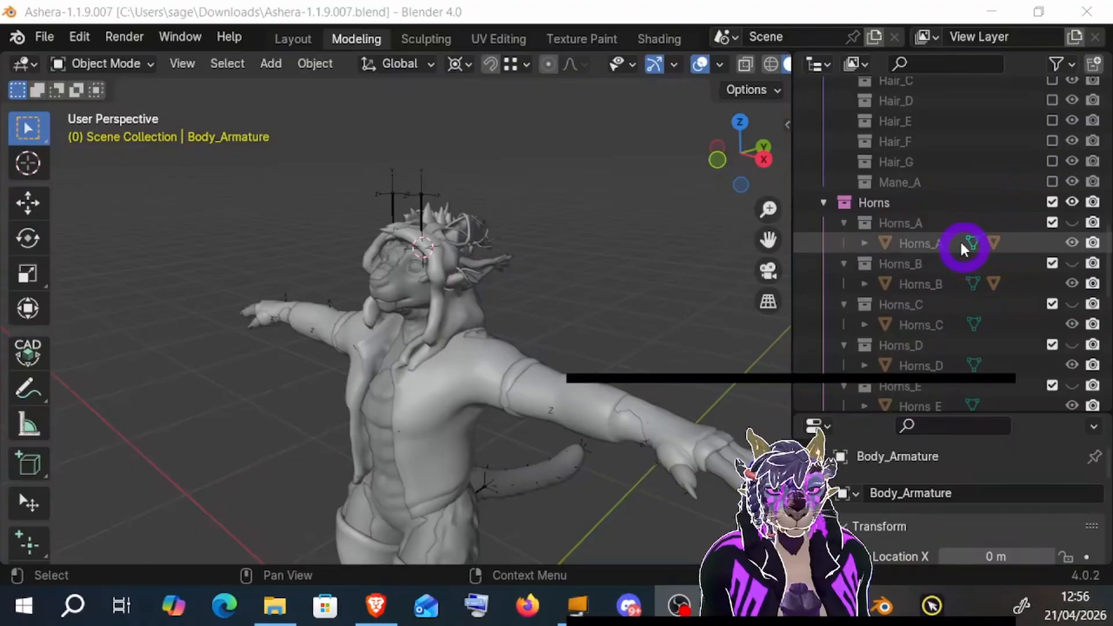
# - Parent the Jacket mesh to Body_Armature using the Armature Deform option
pyautogui.scroll(15, 960, 235)
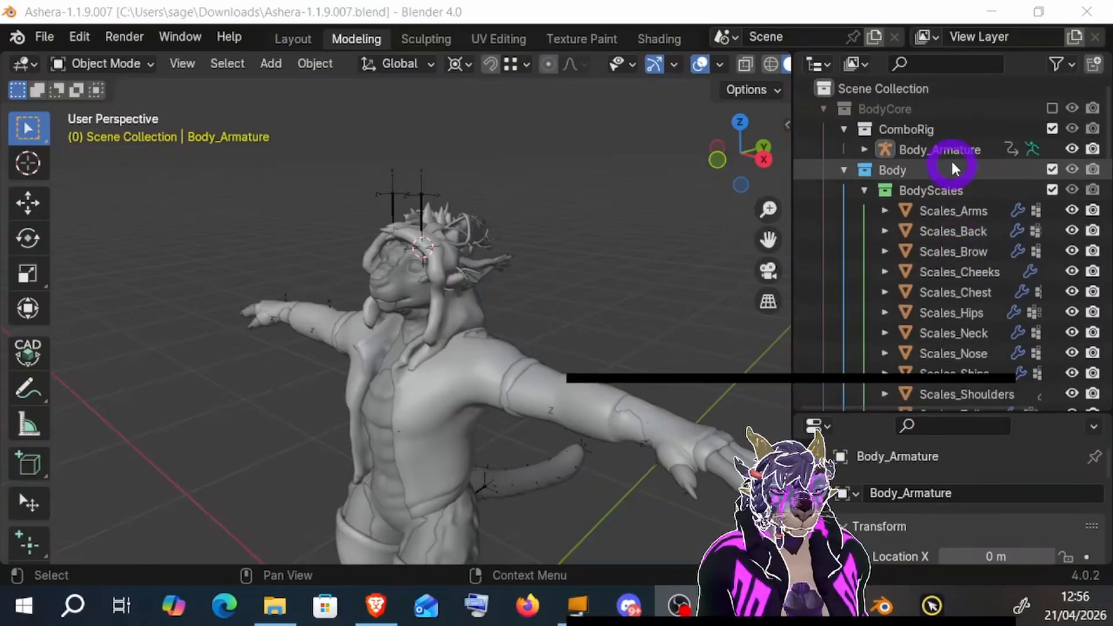
pyautogui.scroll(-15, 952, 158)
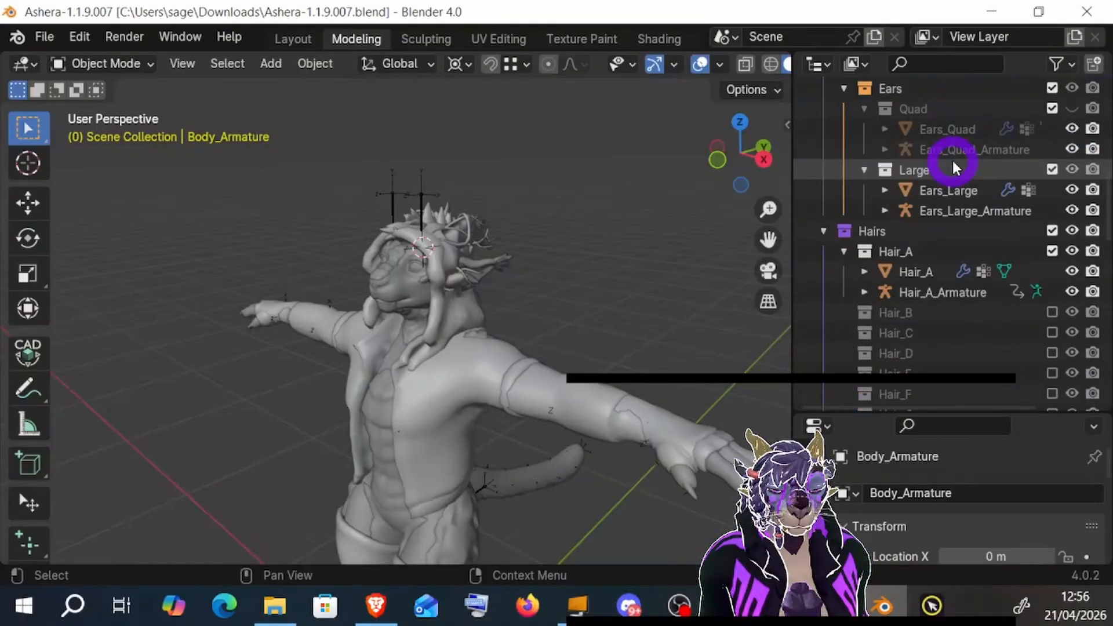
pyautogui.scroll(-15, 952, 158)
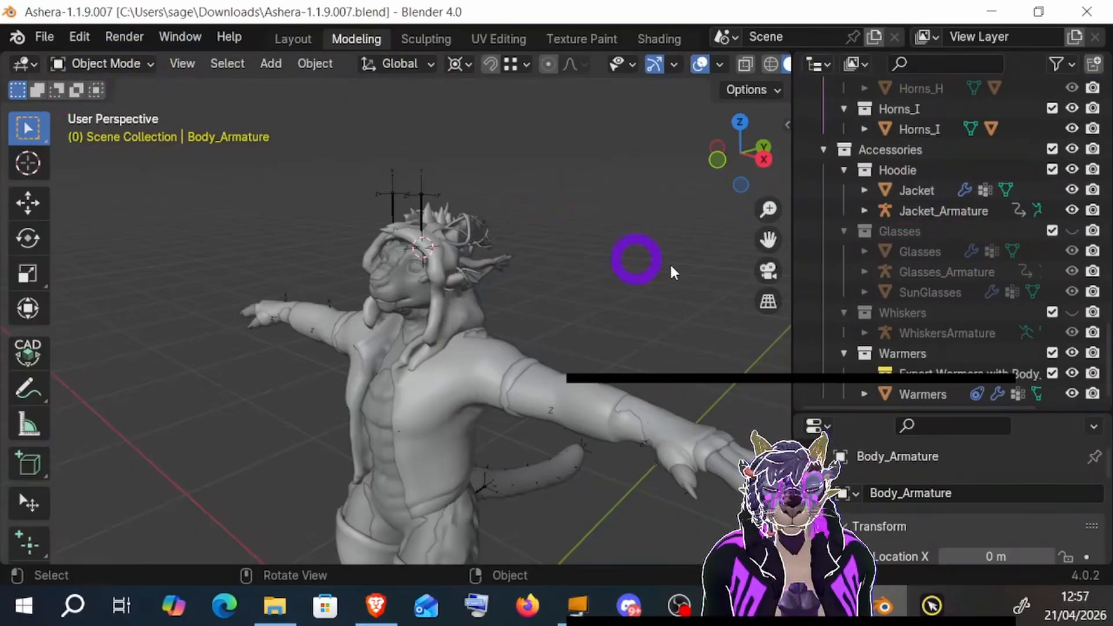
pyautogui.click(906, 189)
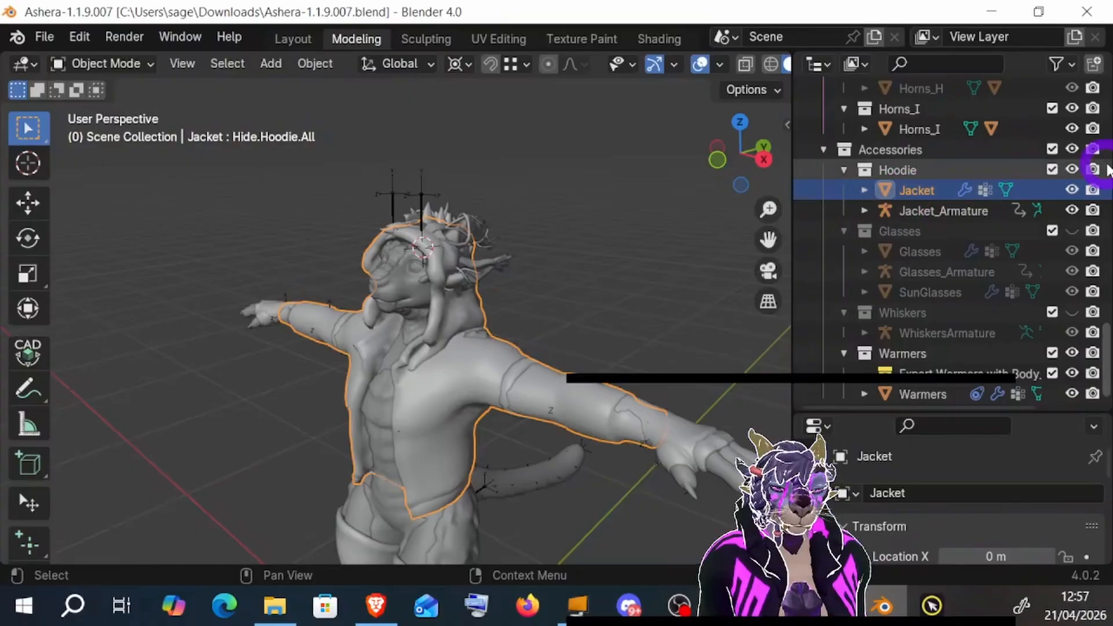
pyautogui.scroll(10, 937, 189)
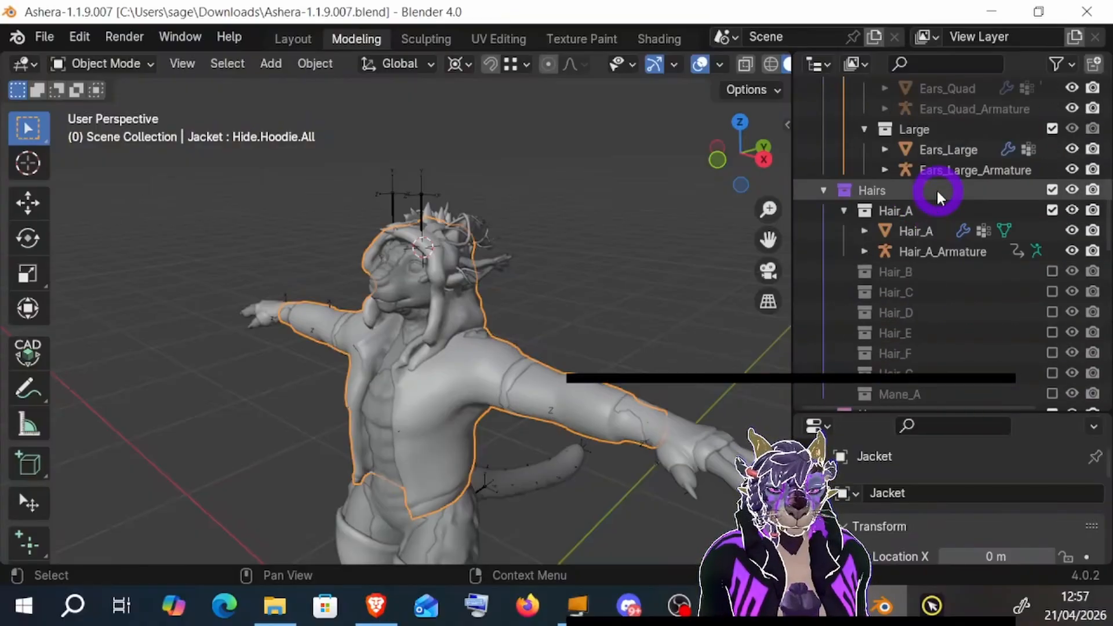
pyautogui.scroll(10, 937, 189)
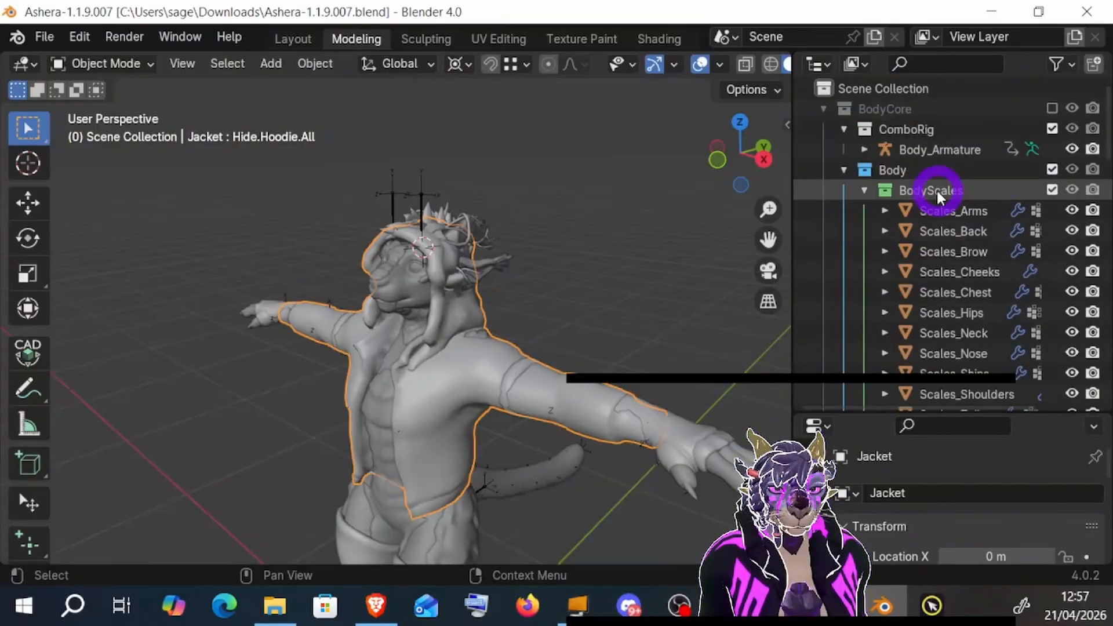
pyautogui.click(937, 150)
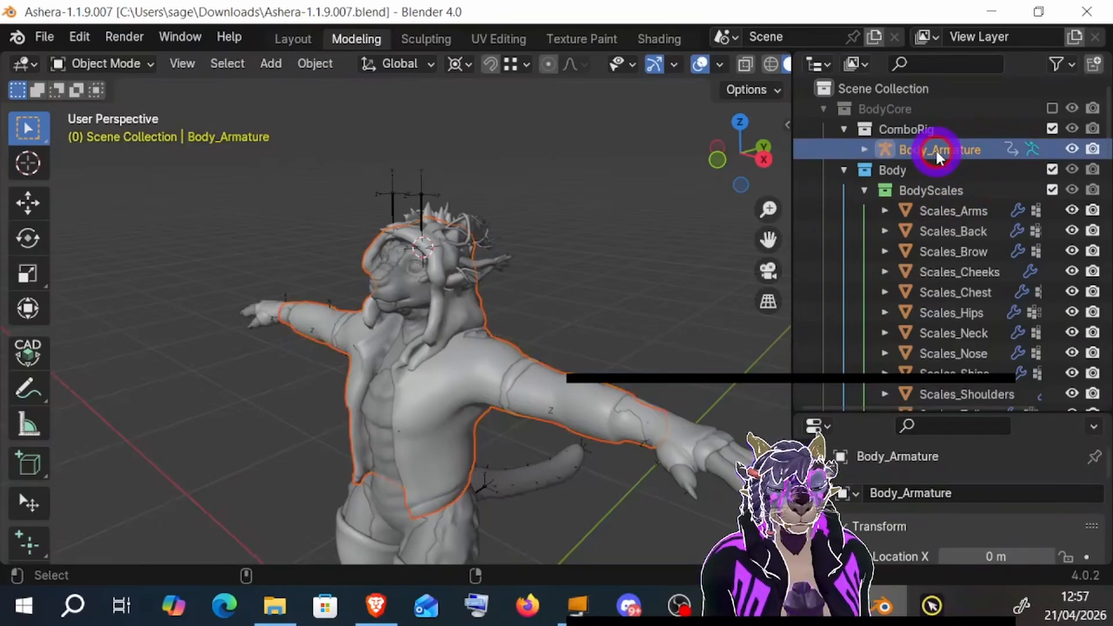
pyautogui.rightClick(554, 215)
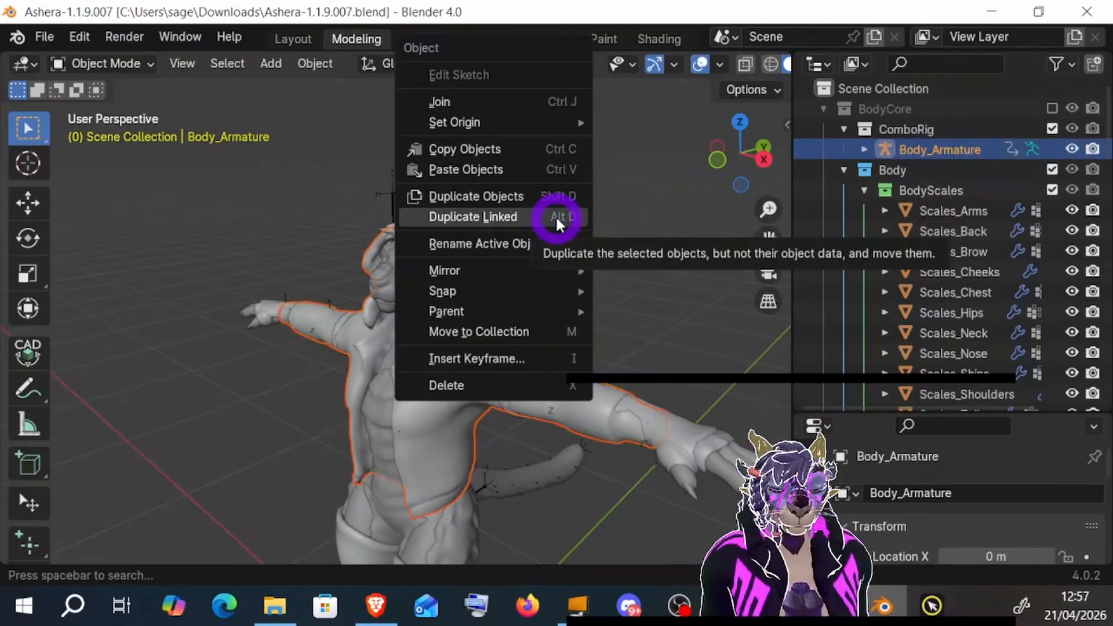
pyautogui.moveTo(534, 310)
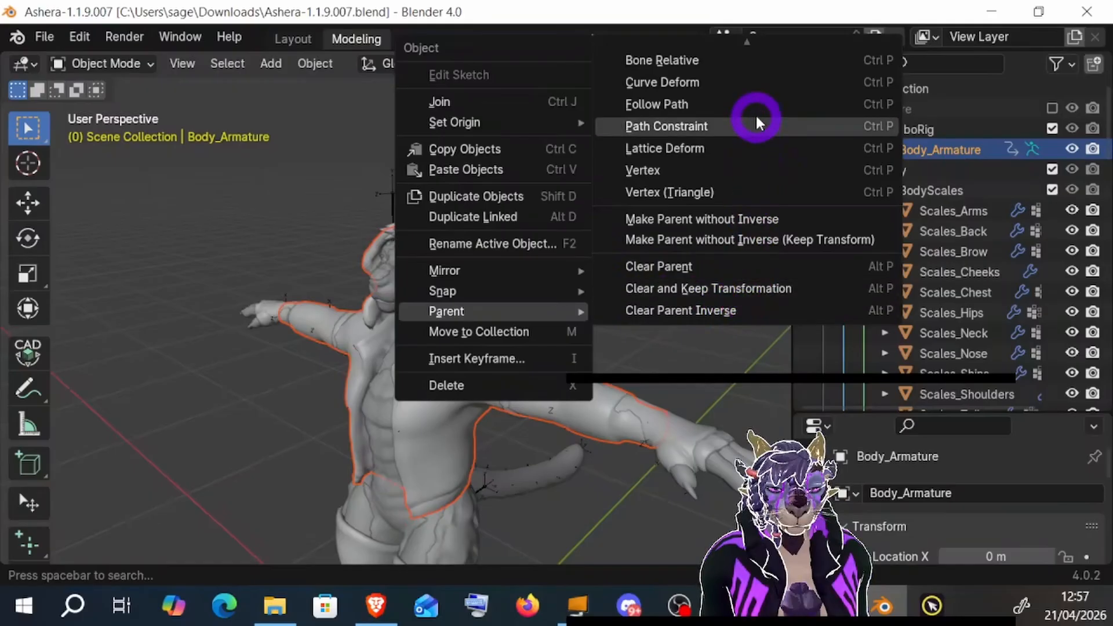
pyautogui.moveTo(752, 34)
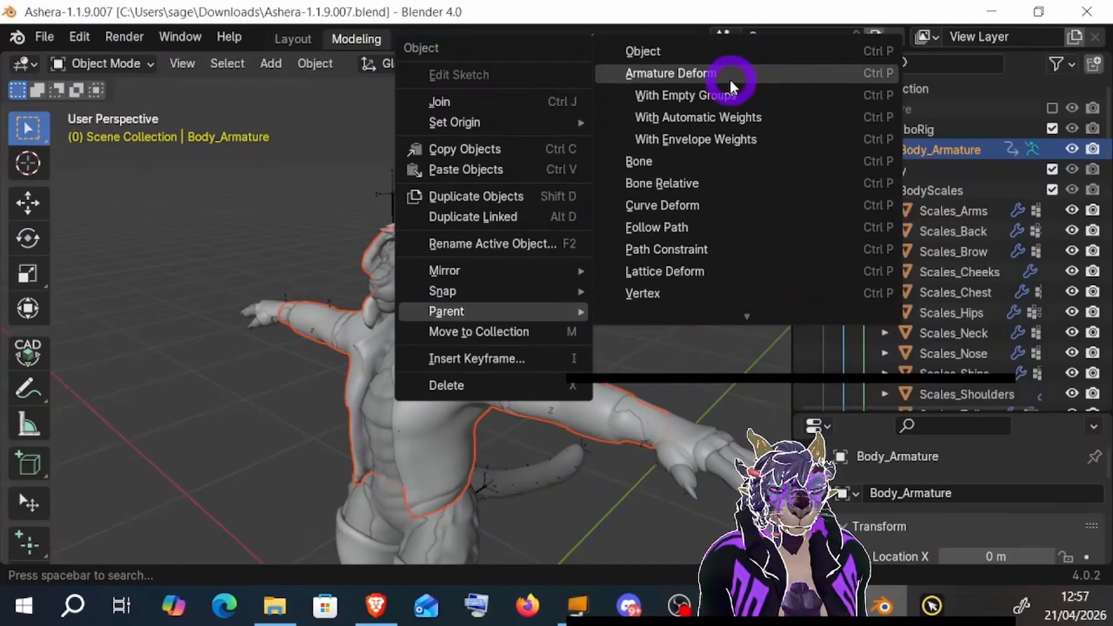
pyautogui.scroll(-3, 731, 72)
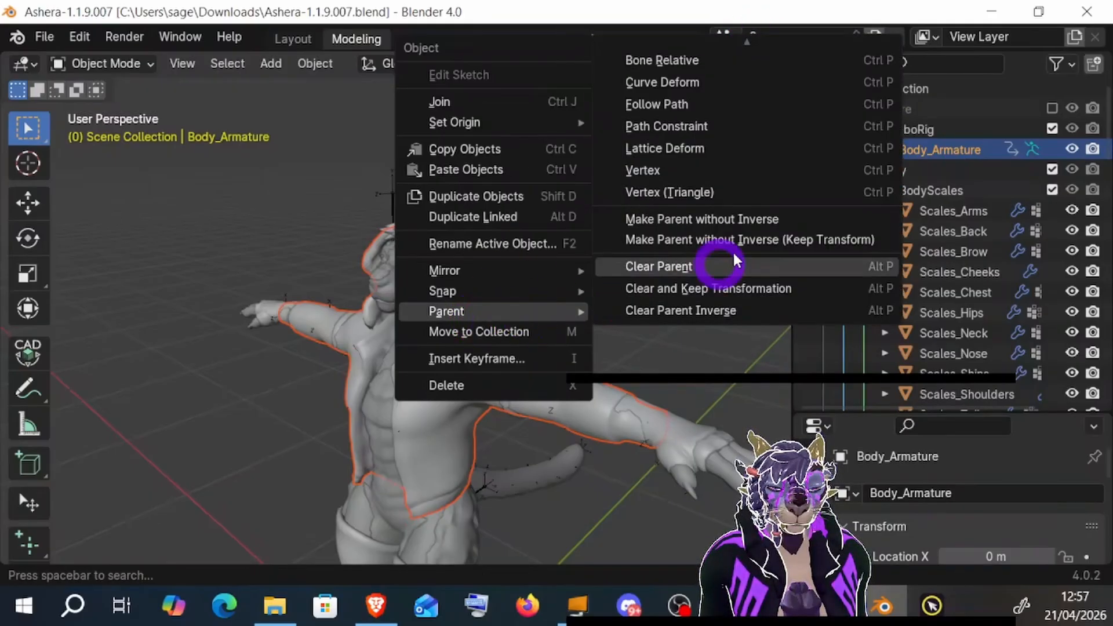
pyautogui.scroll(3, 745, 58)
pyautogui.scroll(-4, 748, 54)
pyautogui.scroll(4, 748, 54)
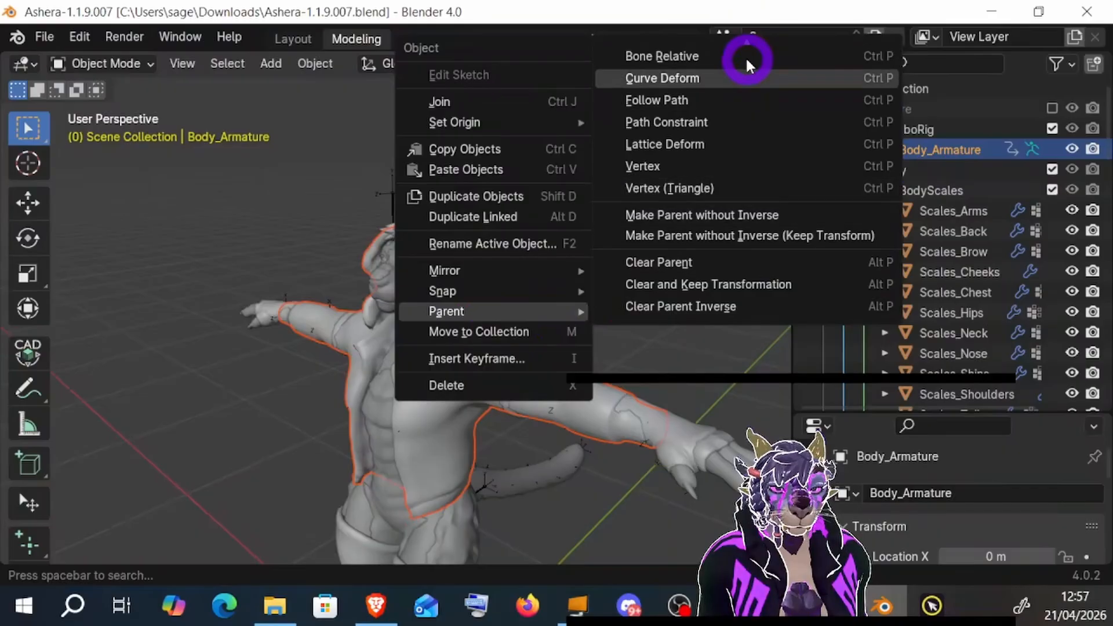
pyautogui.scroll(6, 746, 57)
pyautogui.scroll(1, 745, 57)
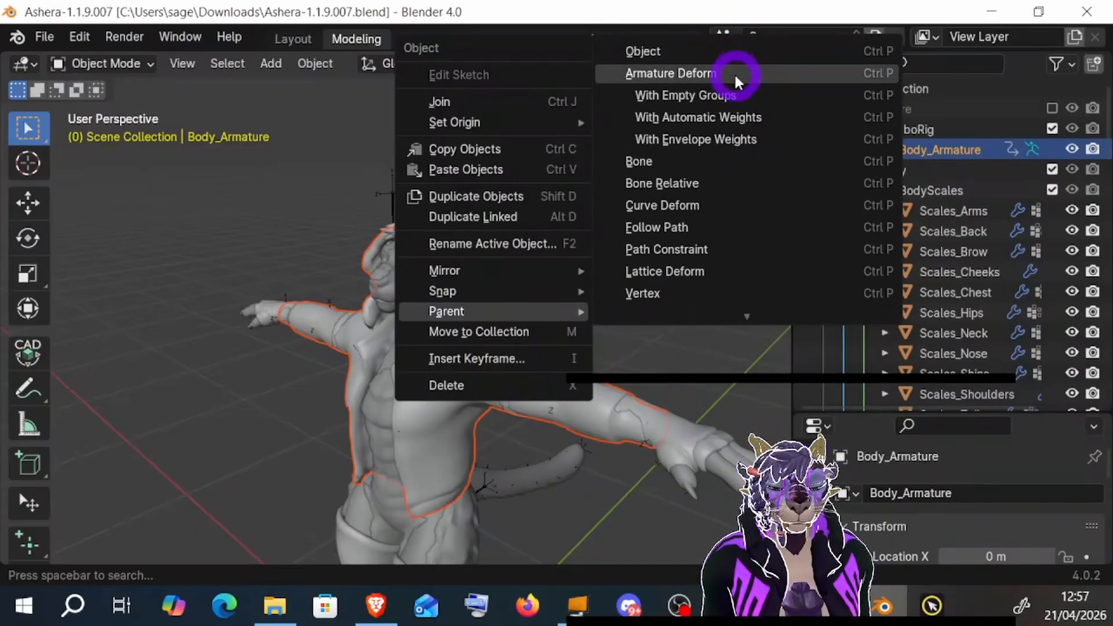
pyautogui.click(734, 72)
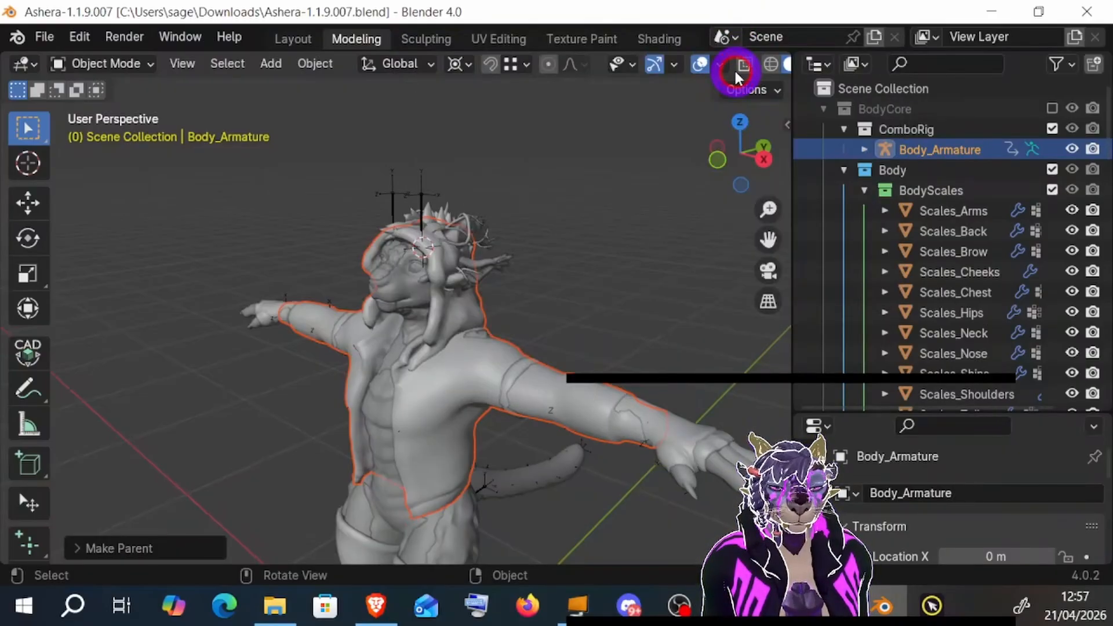
# - Enter Pose Mode on Body_Armature and select the Chest bone under Hips and Spine in its pose hierarchy
pyautogui.click(105, 65)
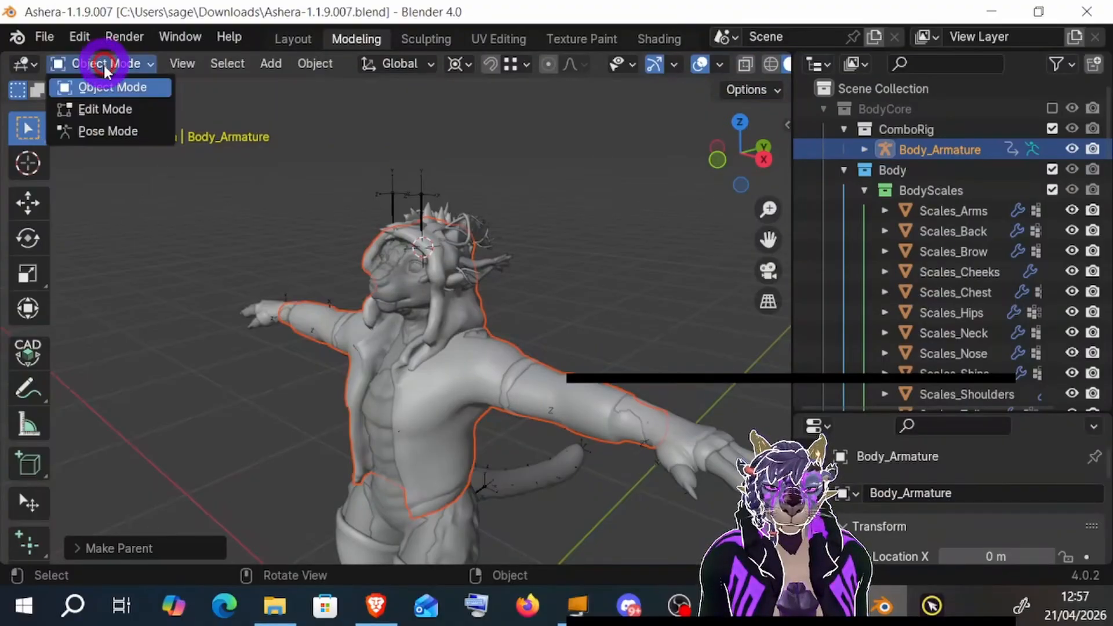
pyautogui.click(124, 134)
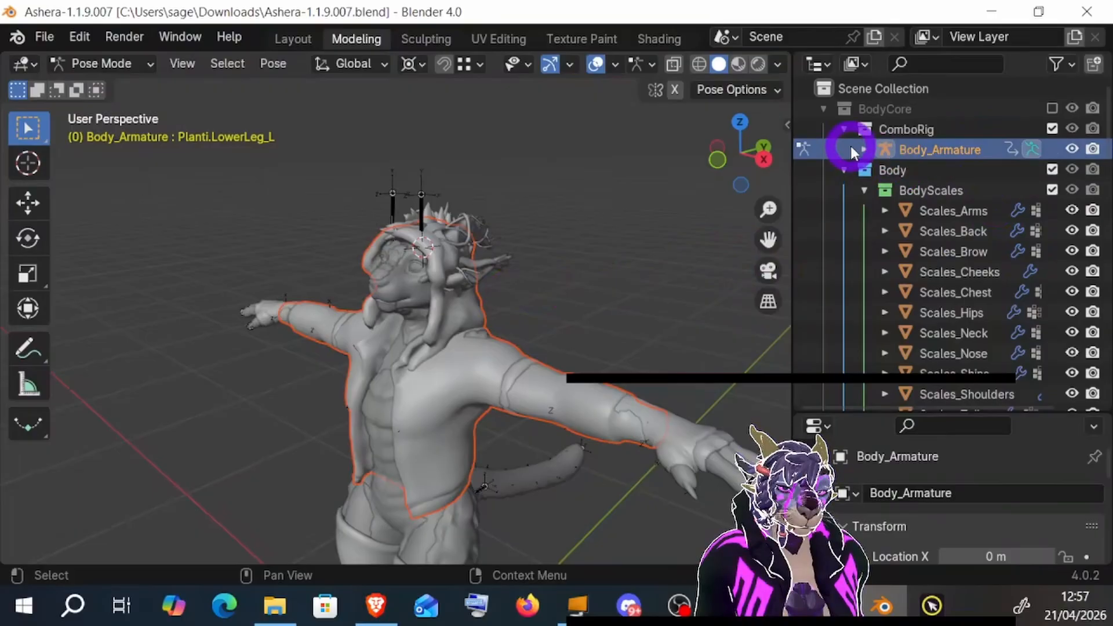
pyautogui.click(866, 150)
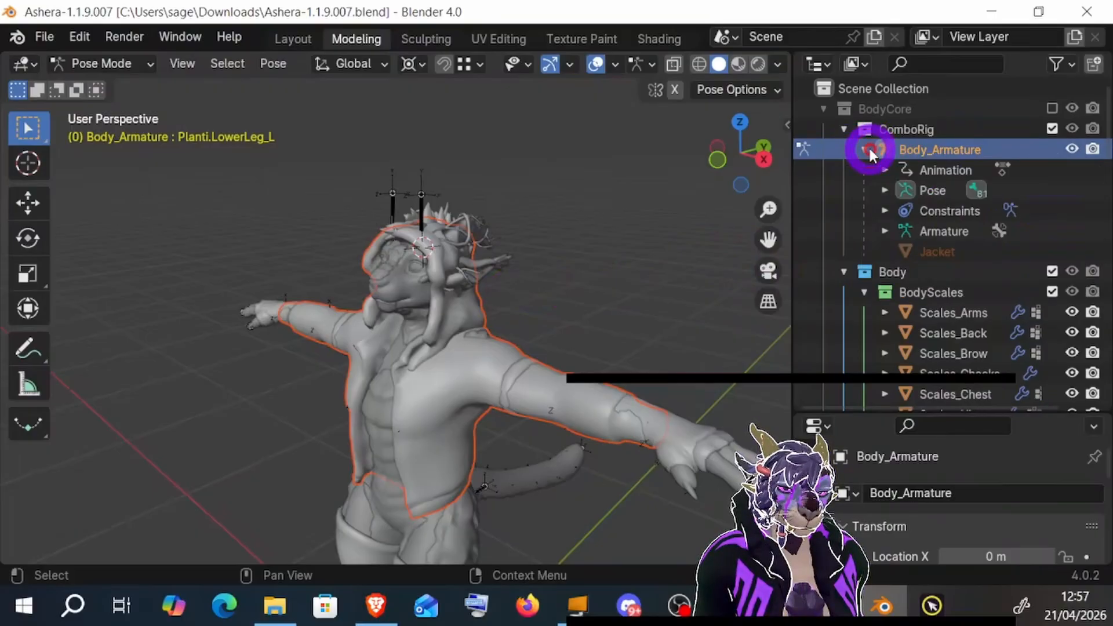
pyautogui.click(886, 192)
pyautogui.click(903, 210)
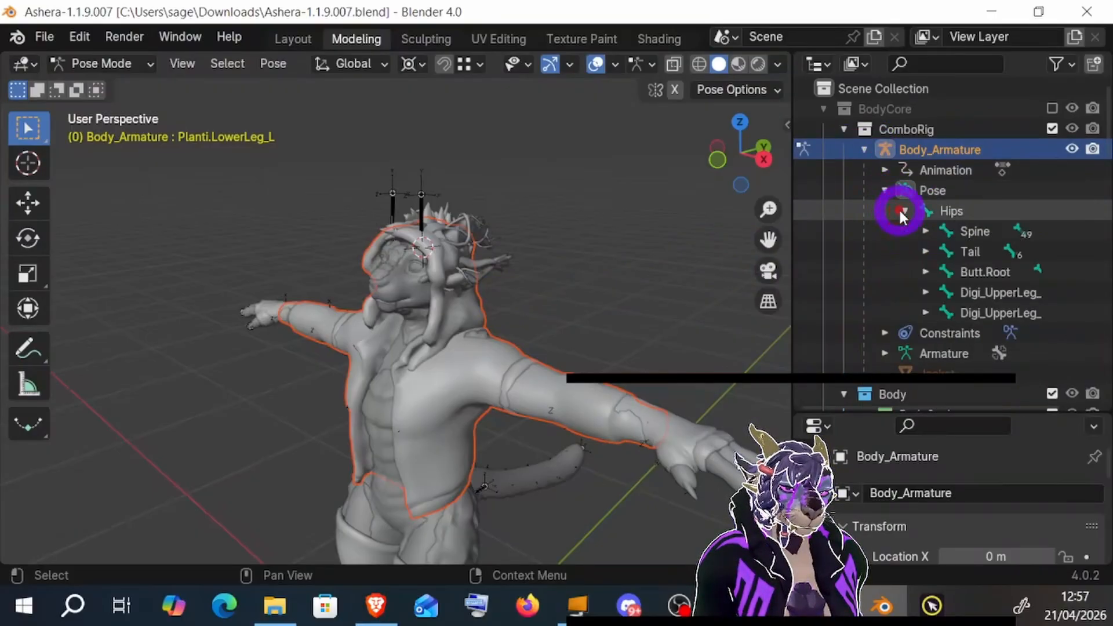
pyautogui.scroll(-3, 900, 206)
pyautogui.click(925, 170)
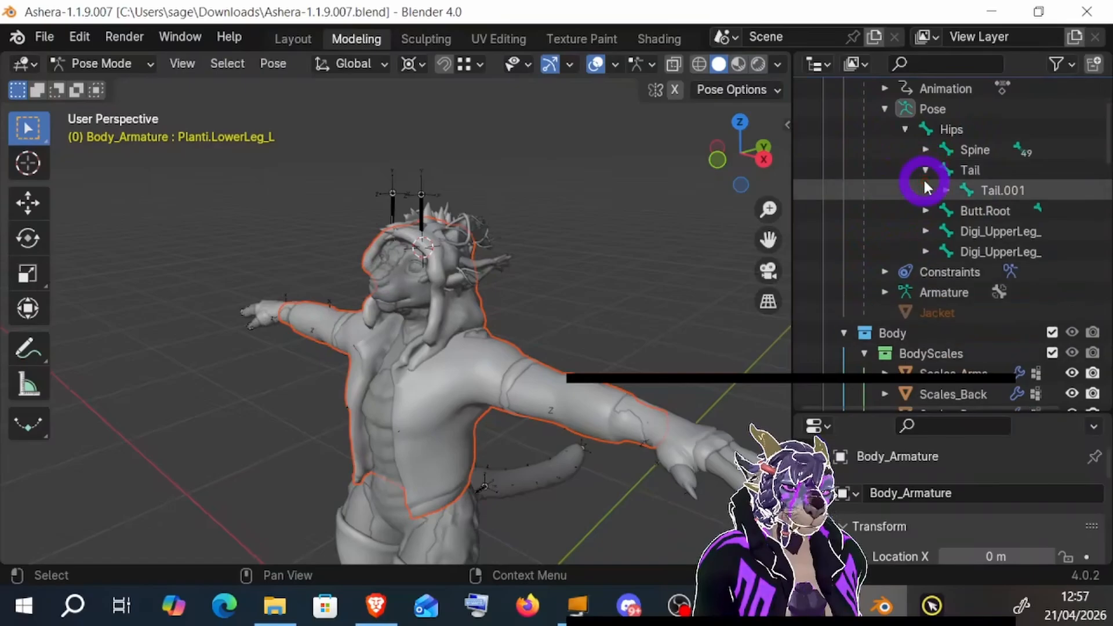
pyautogui.click(926, 149)
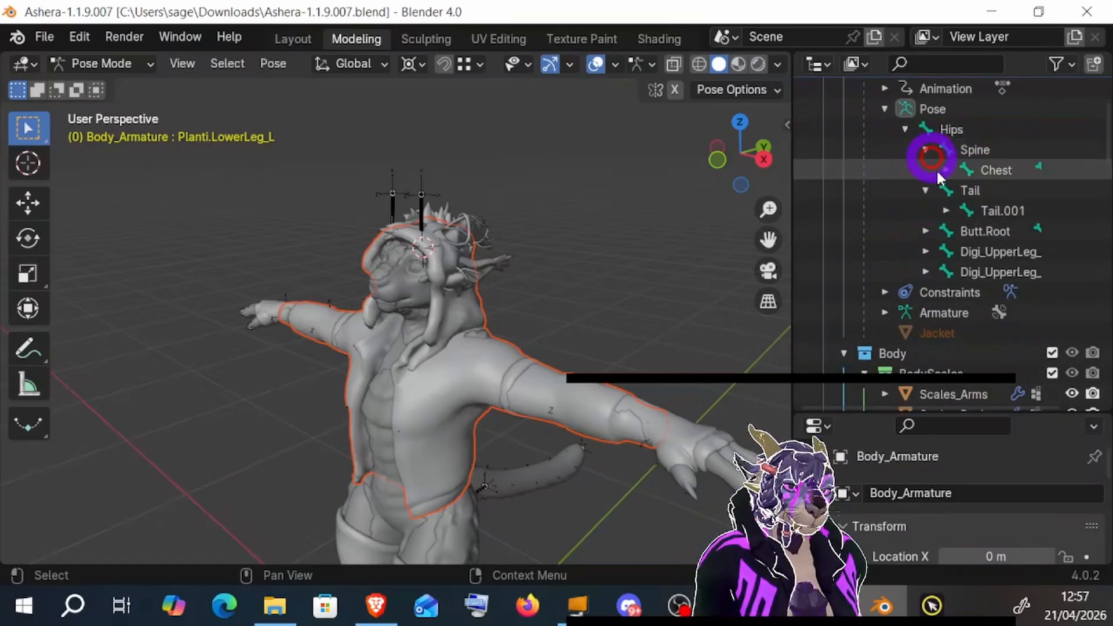
pyautogui.click(997, 170)
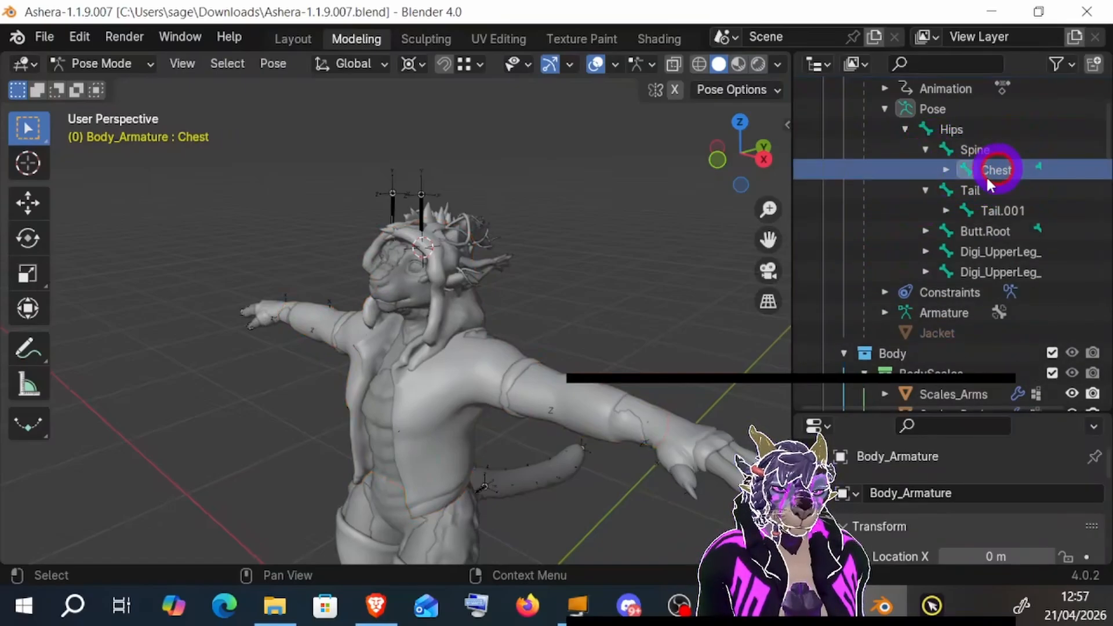
# - Activate the Rotate tool and snap the 3D cursor to the selected Chest bone
pyautogui.scroll(-8, 696, 380)
pyautogui.scroll(5, 573, 384)
pyautogui.scroll(5, 571, 385)
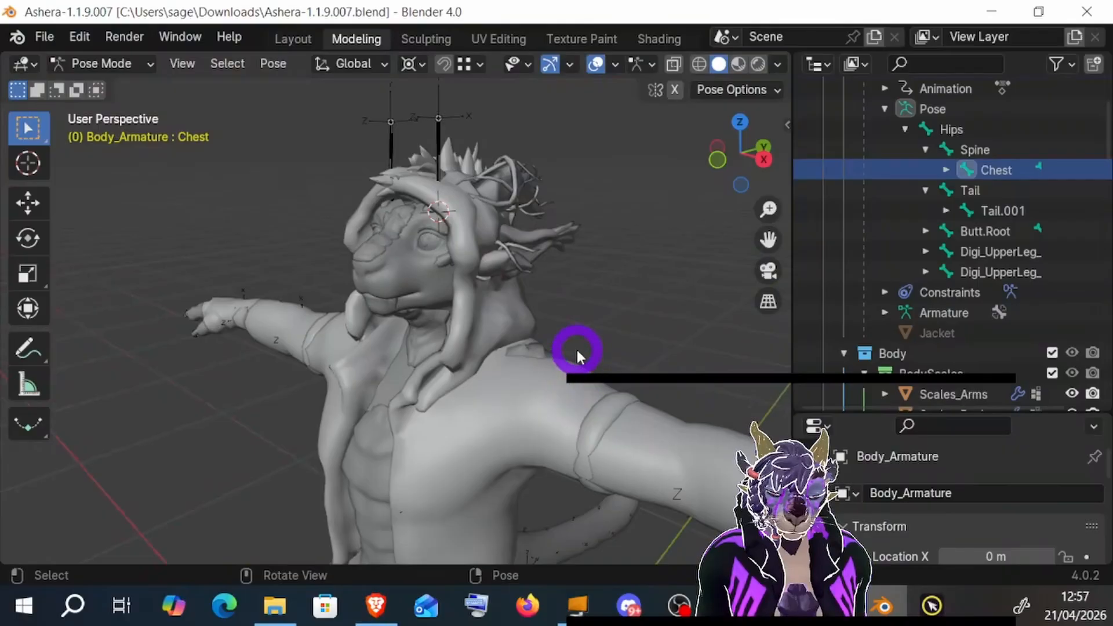
pyautogui.click(29, 239)
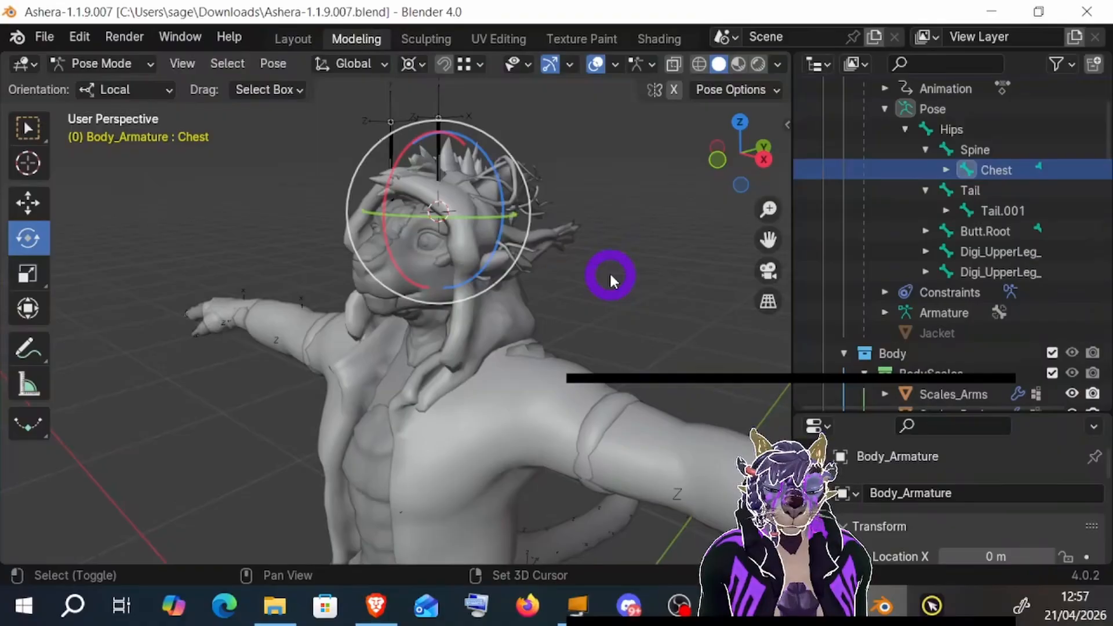
pyautogui.hotkey('shift', 's')
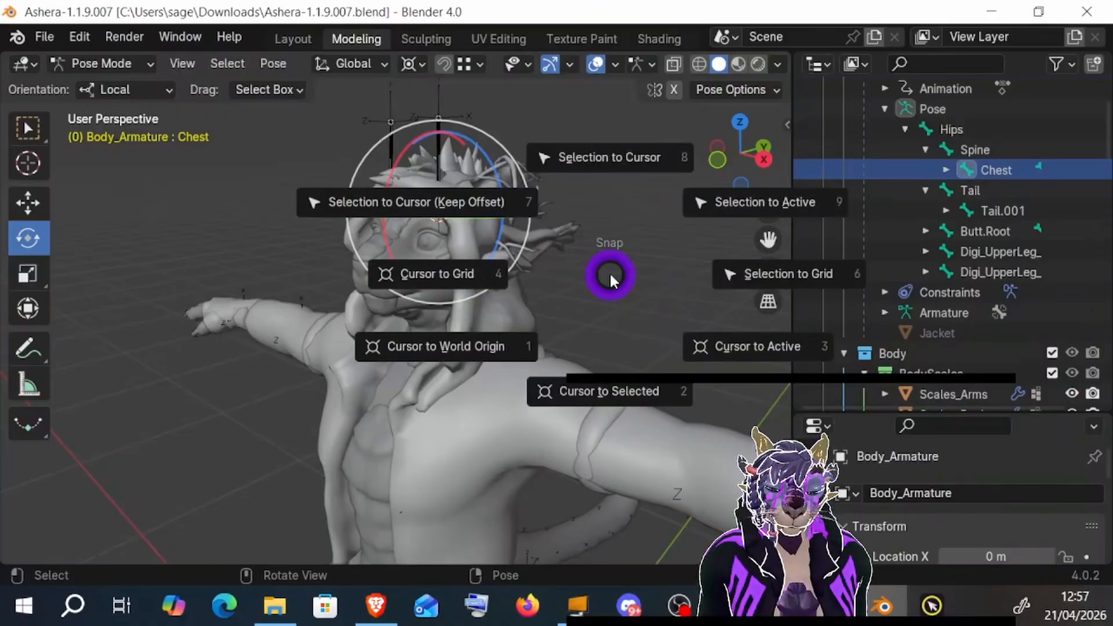
pyautogui.click(610, 393)
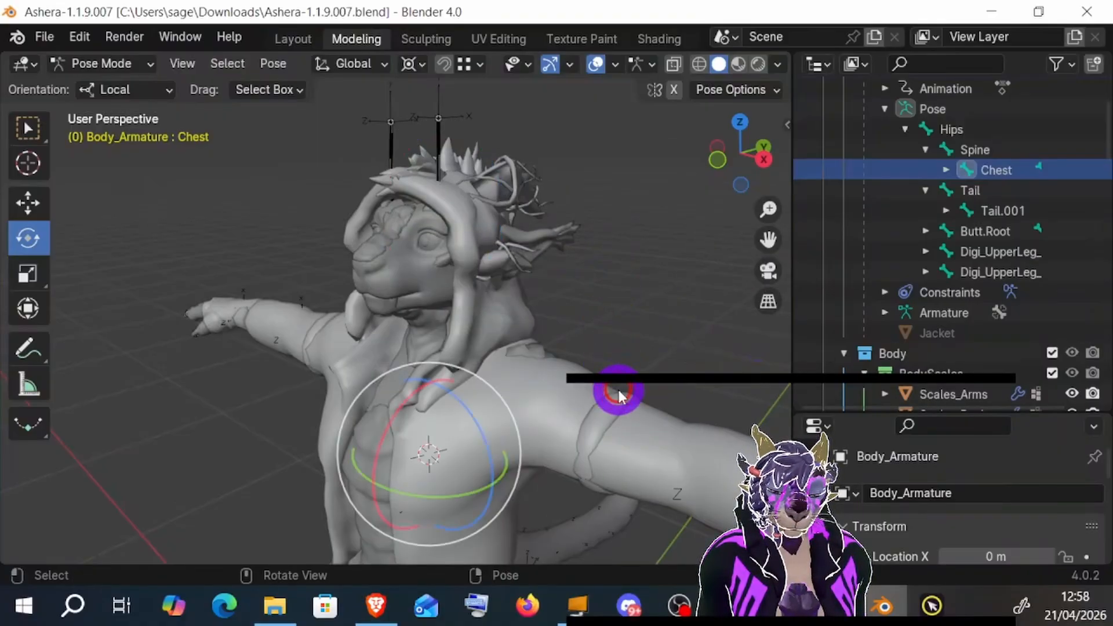
# - Rotate the Chest bone freehand to test how the jacket deforms with the body
pyautogui.moveTo(472, 418)
pyautogui.mouseDown()
pyautogui.moveTo(447, 393)
pyautogui.moveTo(485, 450)
pyautogui.moveTo(461, 384)
pyautogui.moveTo(480, 465)
pyautogui.moveTo(462, 373)
pyautogui.moveTo(480, 464)
pyautogui.moveTo(465, 380)
pyautogui.moveTo(472, 450)
pyautogui.moveTo(472, 388)
pyautogui.moveTo(472, 447)
pyautogui.moveTo(474, 400)
pyautogui.mouseUp()
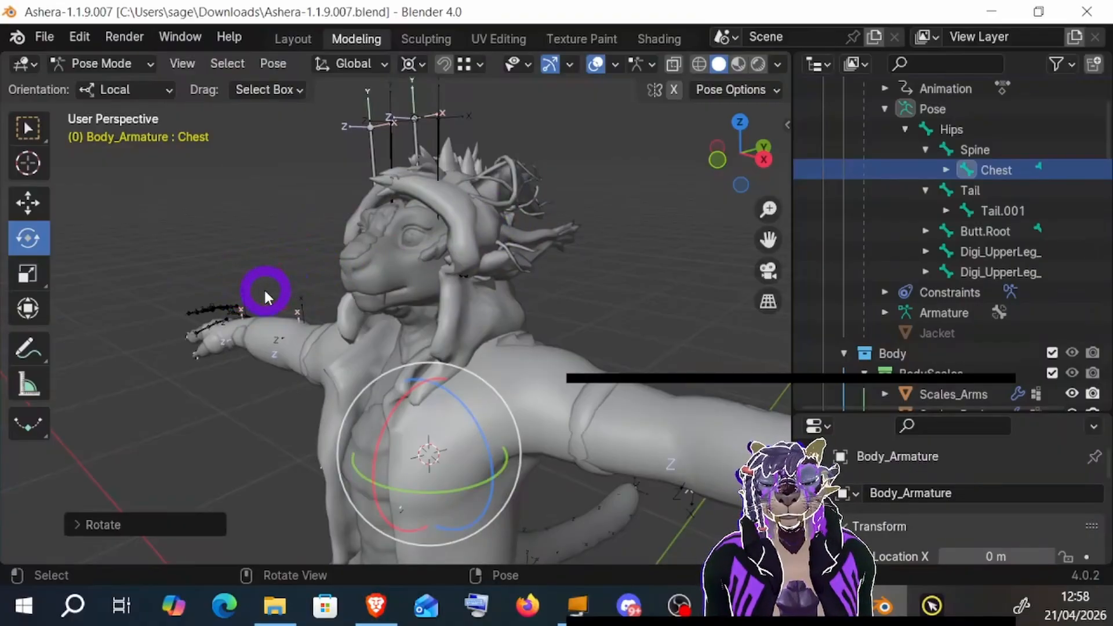
pyautogui.click(54, 36)
pyautogui.click(54, 36)
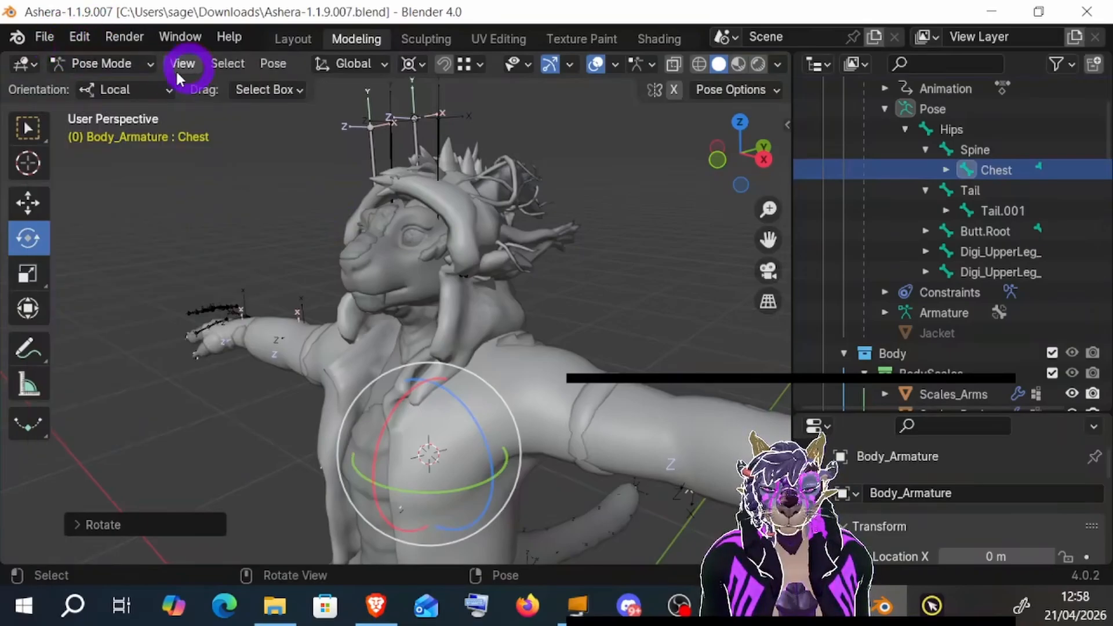
pyautogui.moveTo(262, 256); pyautogui.dragTo(262, 256, button='middle')
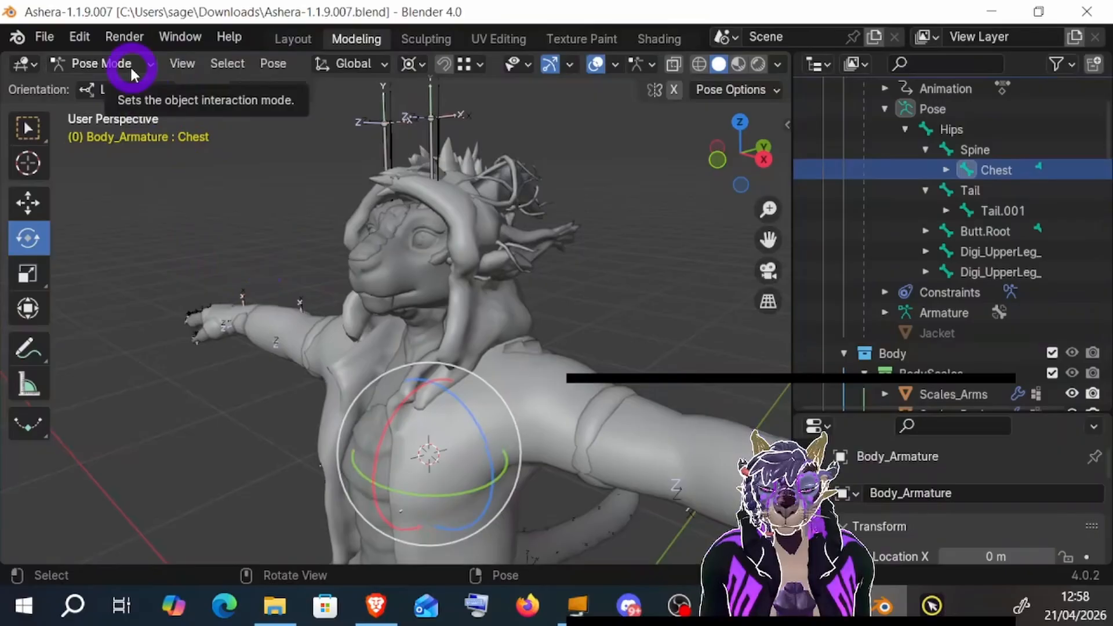
# - Return Body_Armature from Pose Mode to Object Mode
pyautogui.click(130, 64)
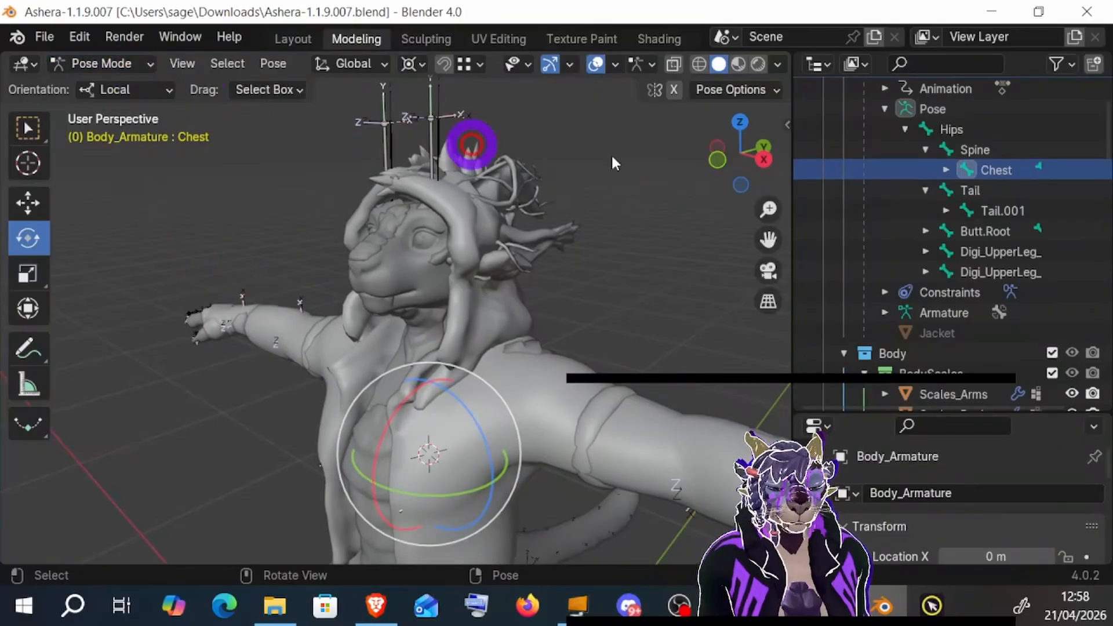
pyautogui.scroll(3, 855, 154)
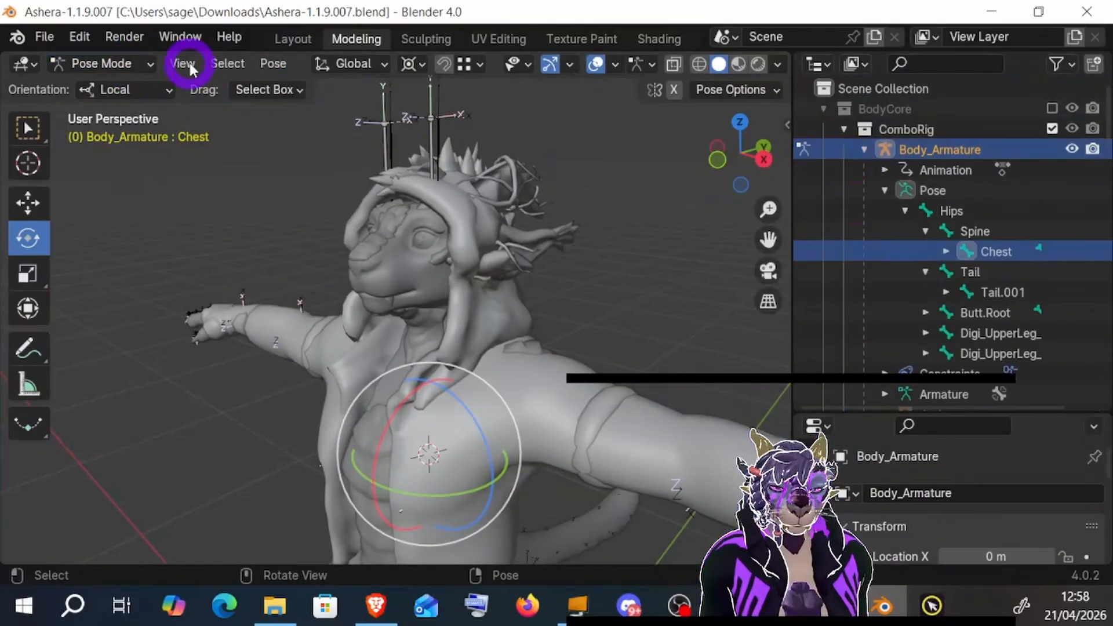
pyautogui.click(110, 64)
pyautogui.click(110, 87)
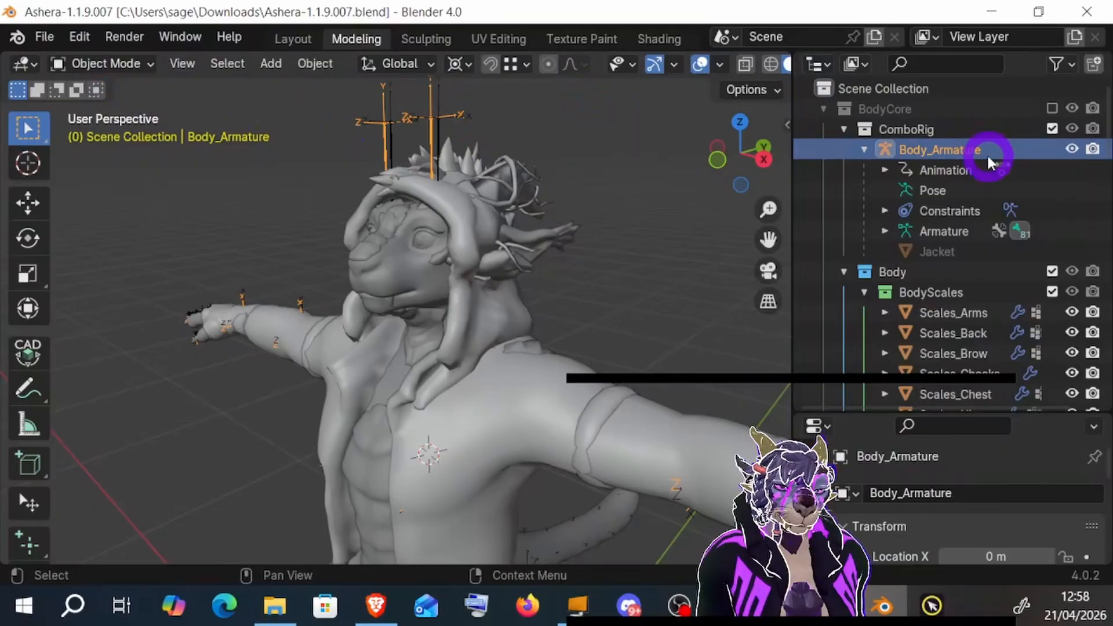
# - Select the Jacket mesh parented under Body_Armature and switch it to Weight Paint mode
pyautogui.scroll(-8, 985, 157)
pyautogui.scroll(-3, 979, 160)
pyautogui.scroll(10, 965, 207)
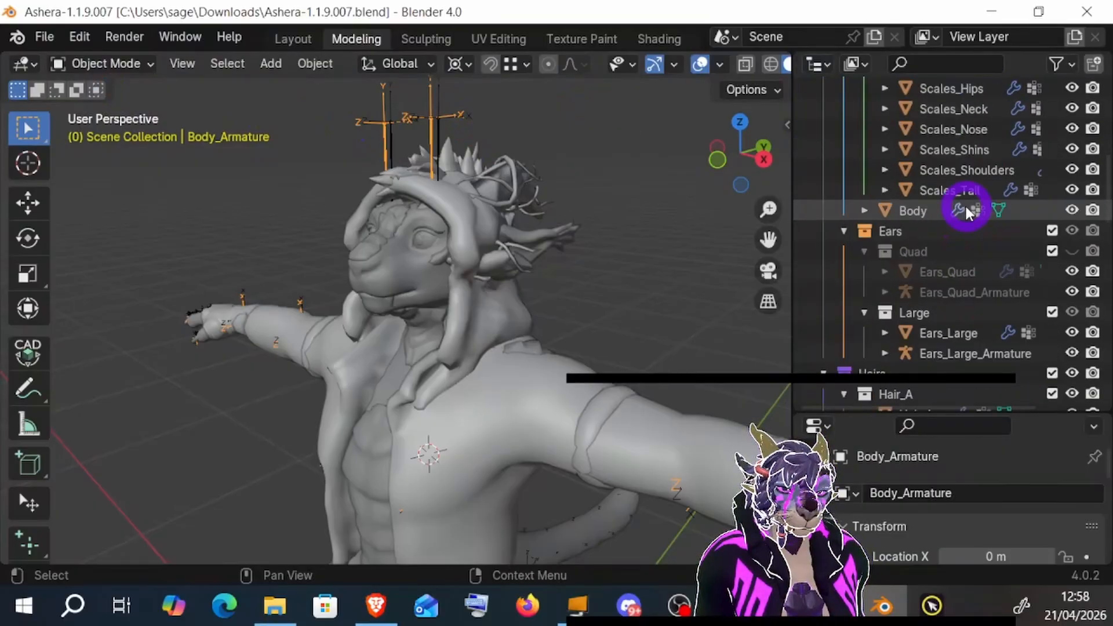
pyautogui.click(951, 214)
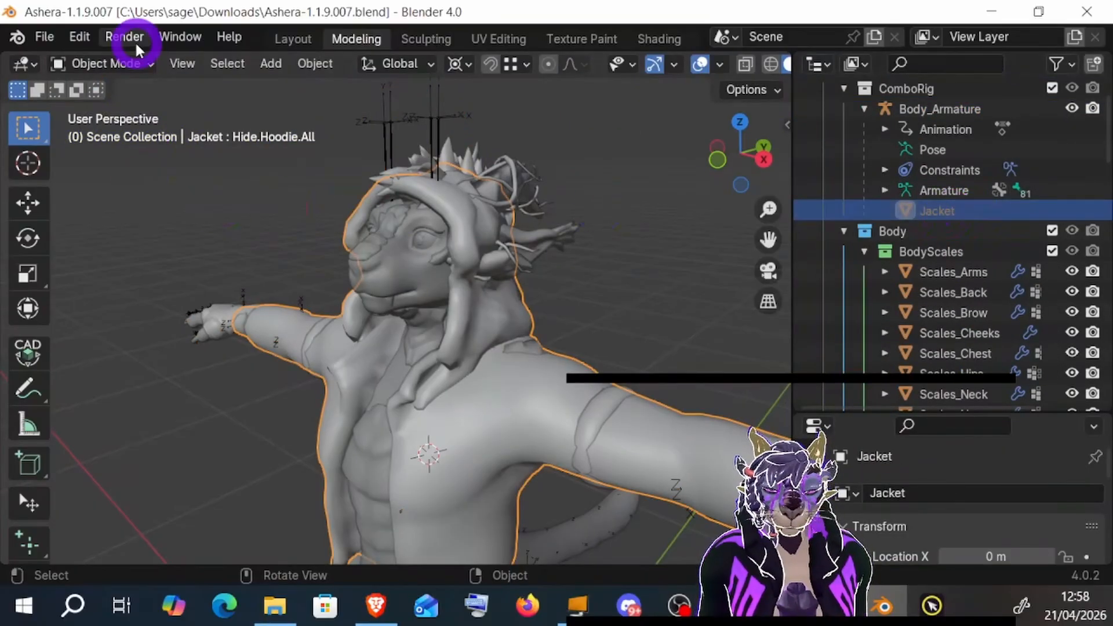
pyautogui.click(124, 63)
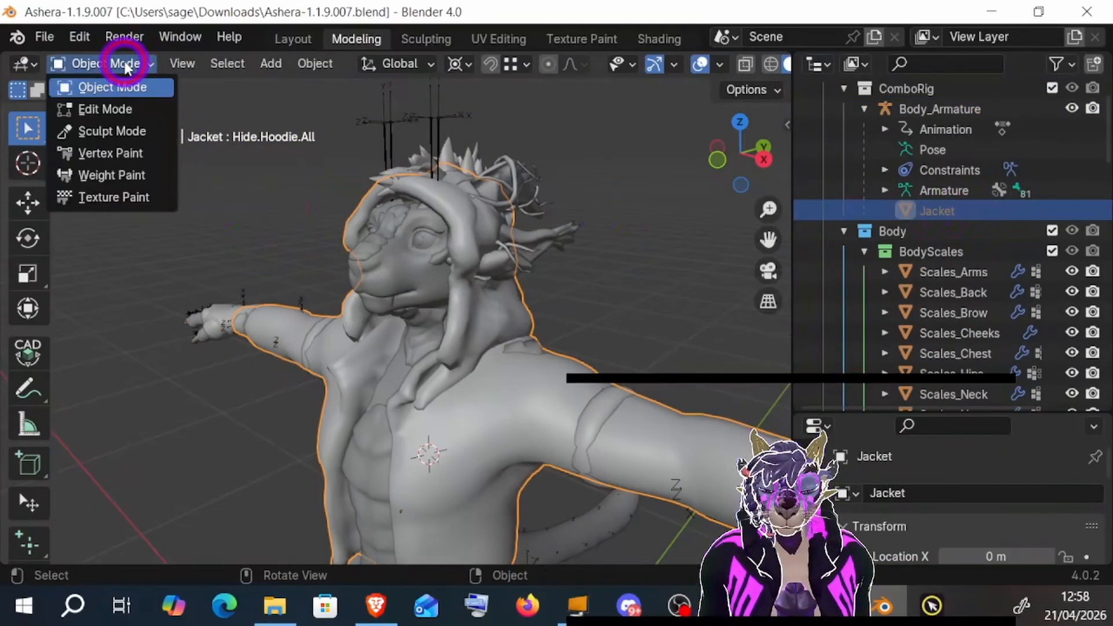
pyautogui.click(148, 173)
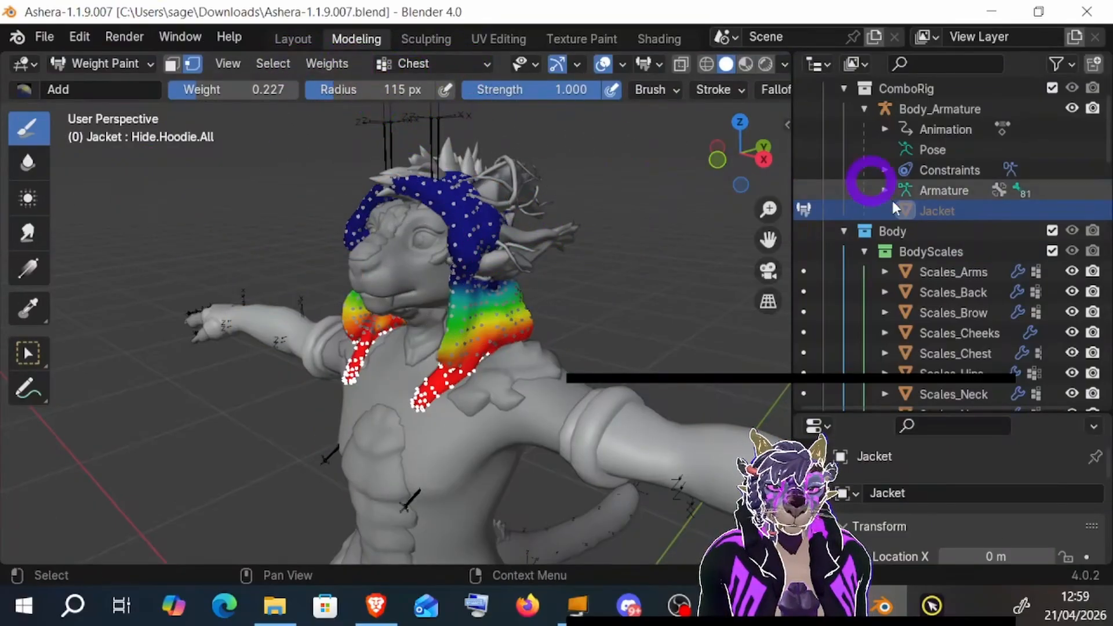
# - Add the Body mesh to the selection and transfer weights to the Jacket in Weight Paint mode
pyautogui.scroll(-5, 950, 232)
pyautogui.scroll(-2, 951, 231)
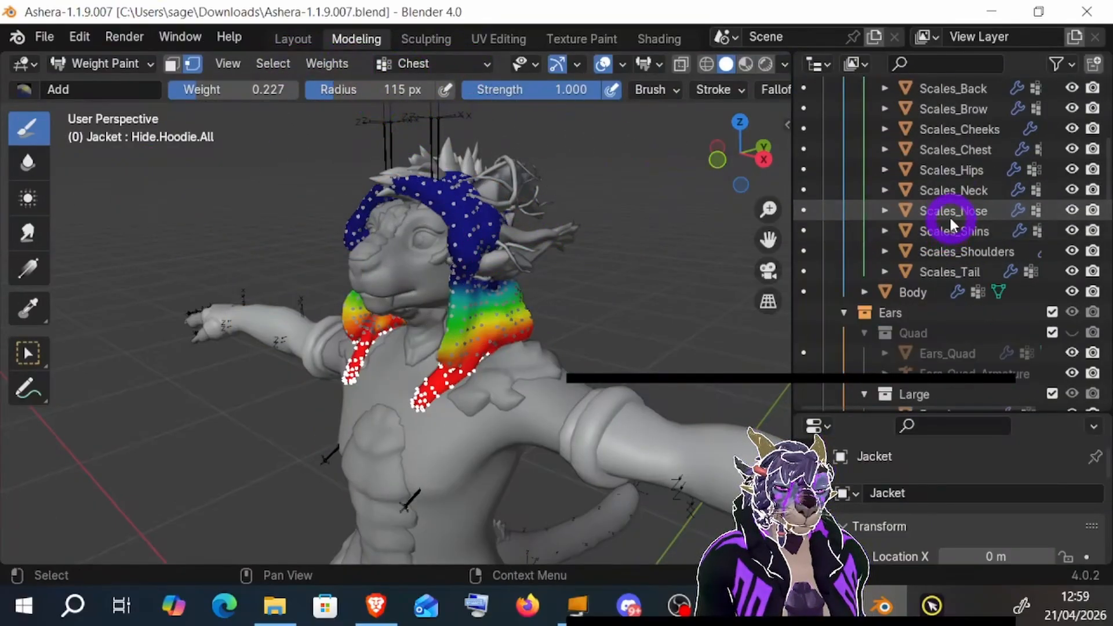
pyautogui.click(915, 293)
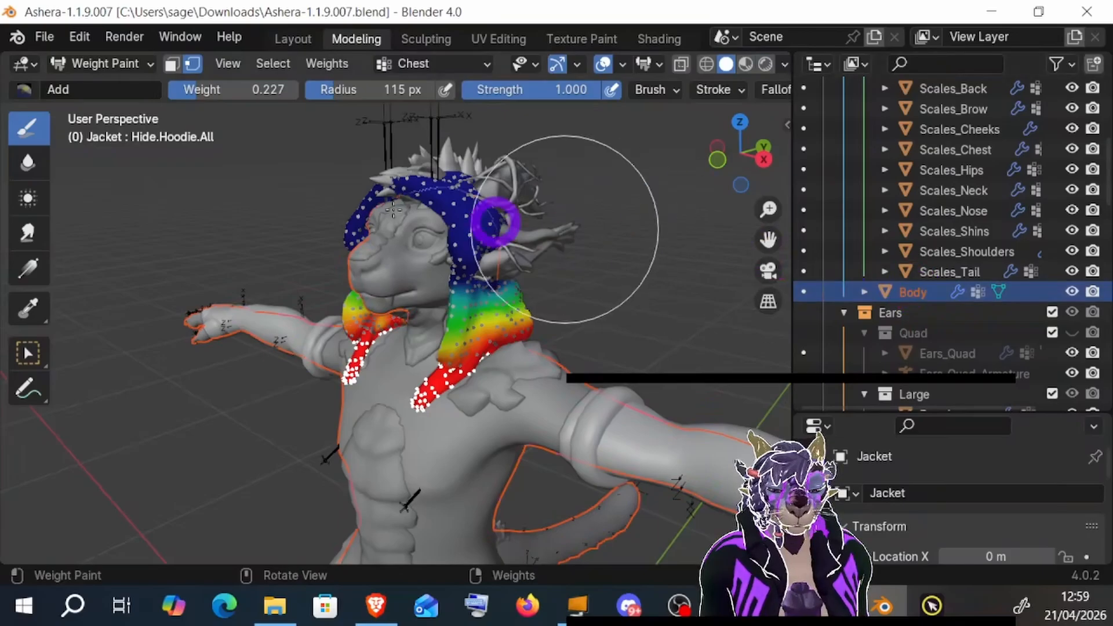
pyautogui.click(320, 69)
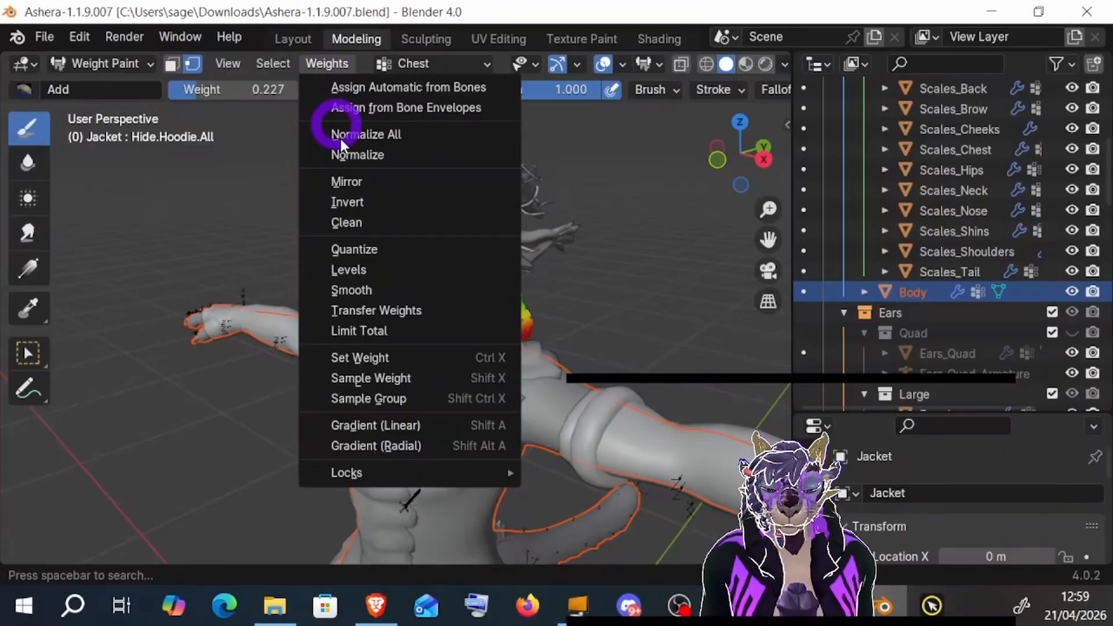
pyautogui.click(410, 307)
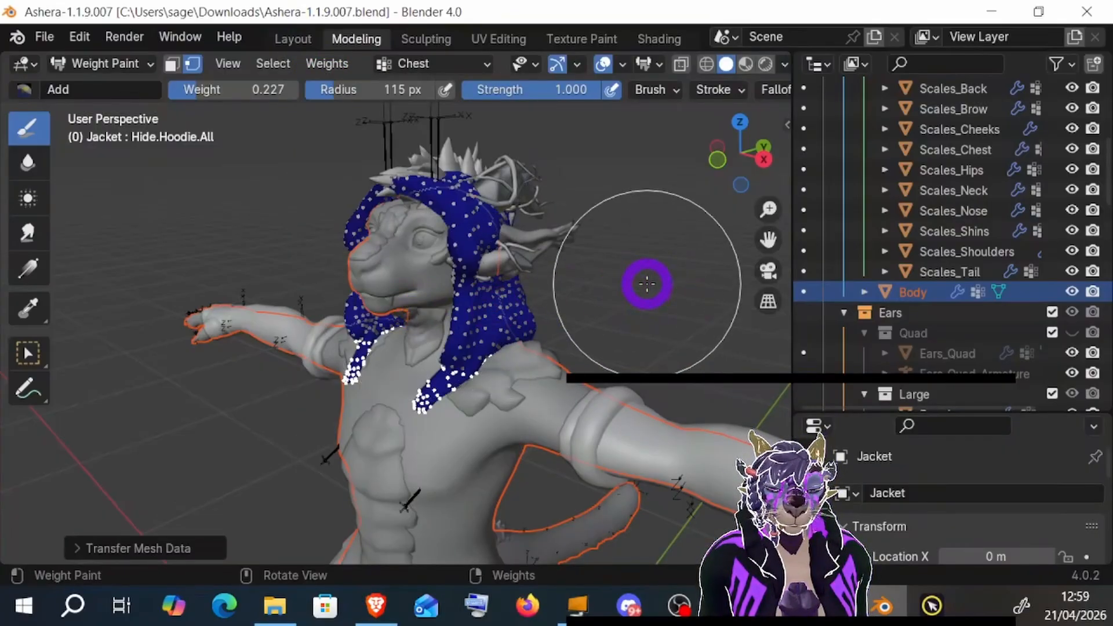
# - Return the Jacket to Object Mode and select Body_Armature
pyautogui.click(120, 62)
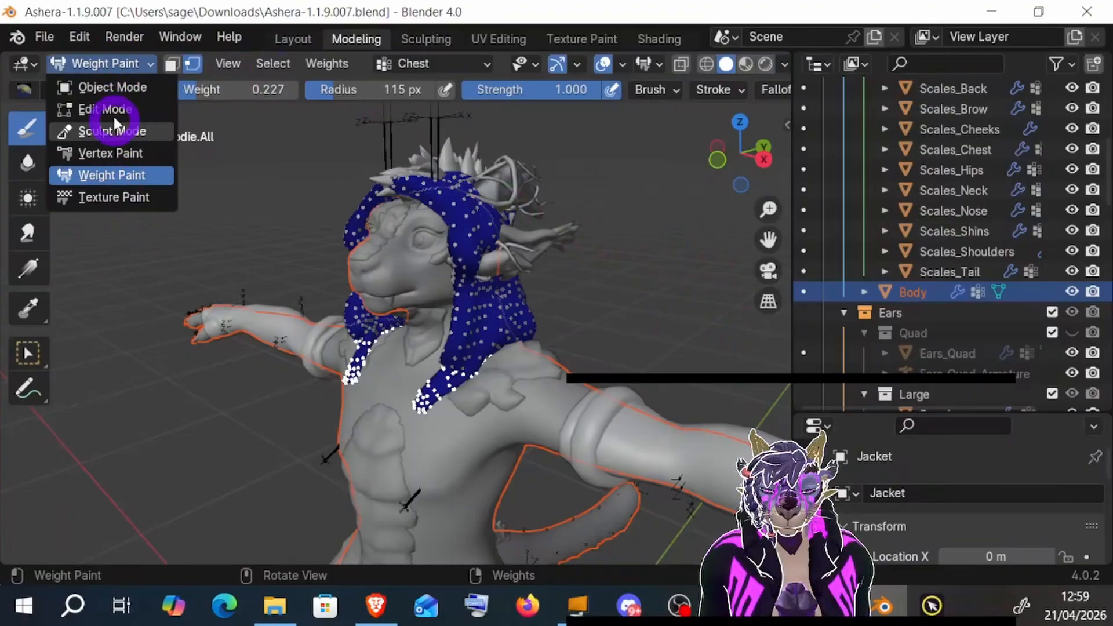
pyautogui.click(143, 64)
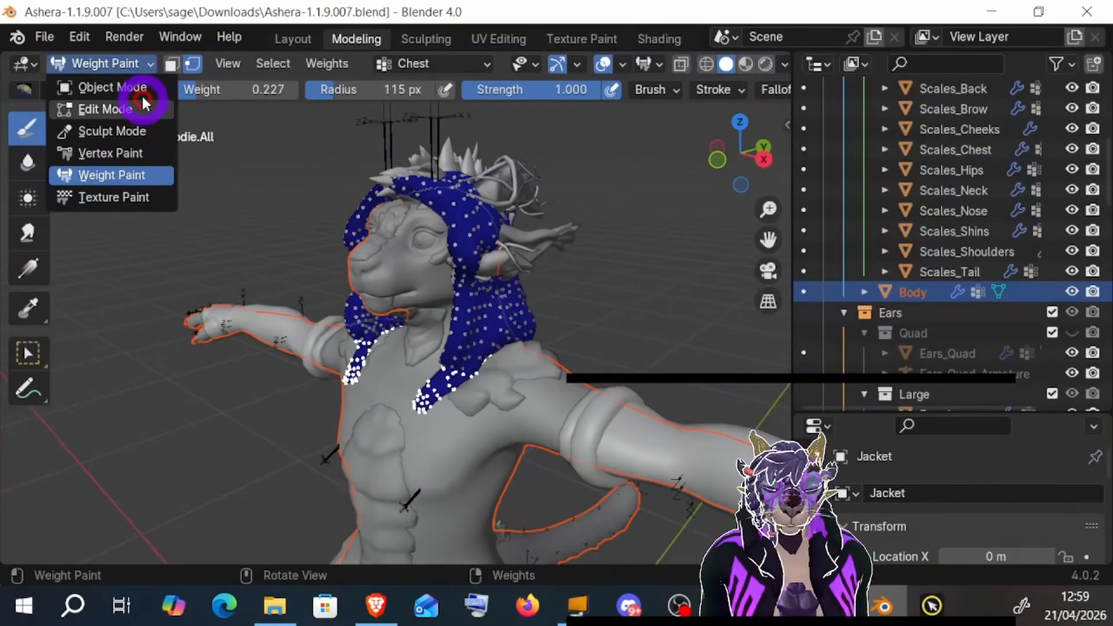
pyautogui.click(141, 90)
pyautogui.scroll(5, 1032, 150)
pyautogui.click(976, 150)
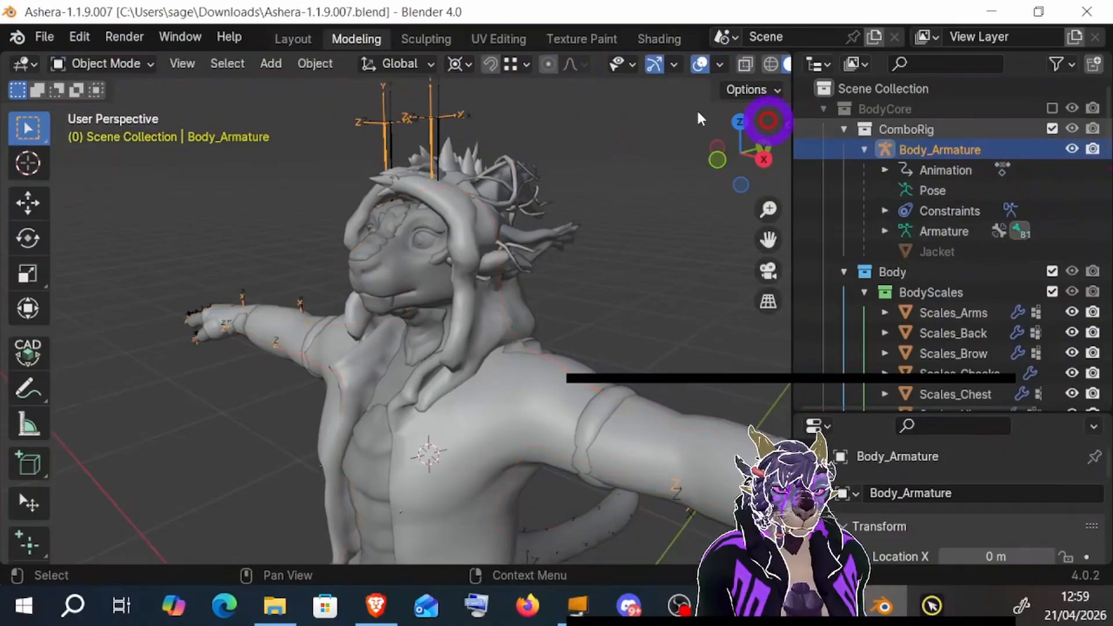
# - Rotate the Chest bone freehand in Pose Mode to test the jacket's deformation, and undo the rotation
pyautogui.click(124, 63)
pyautogui.click(111, 128)
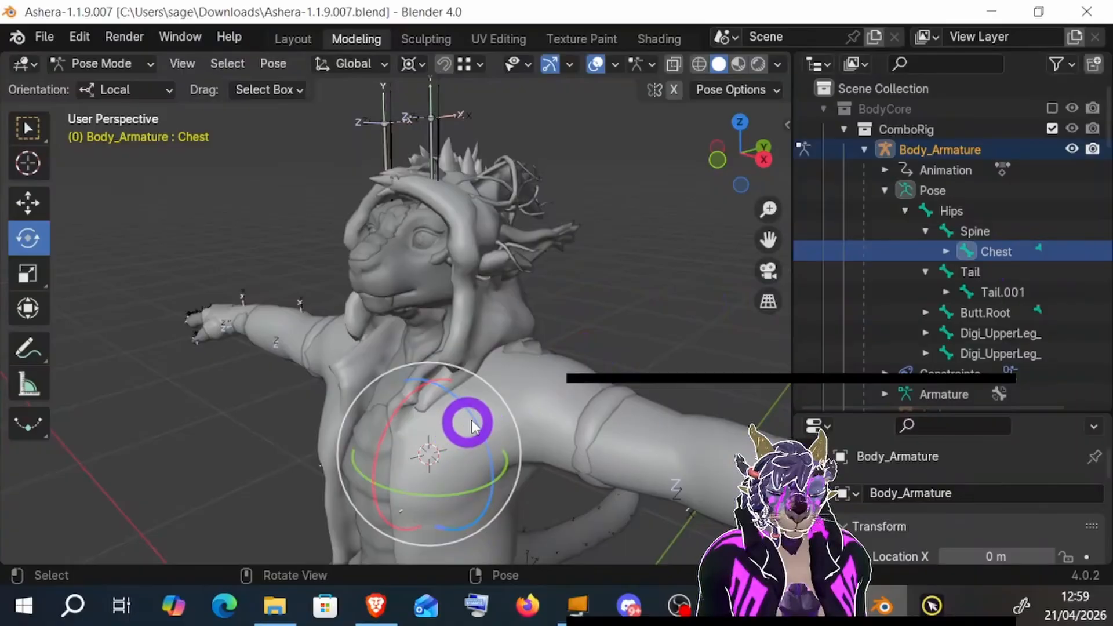
pyautogui.moveTo(472, 428)
pyautogui.mouseDown()
pyautogui.moveTo(458, 391)
pyautogui.moveTo(505, 454)
pyautogui.moveTo(435, 328)
pyautogui.moveTo(489, 406)
pyautogui.moveTo(506, 465)
pyautogui.moveTo(470, 373)
pyautogui.moveTo(504, 402)
pyautogui.moveTo(522, 481)
pyautogui.moveTo(487, 350)
pyautogui.moveTo(530, 430)
pyautogui.moveTo(531, 421)
pyautogui.moveTo(479, 330)
pyautogui.moveTo(517, 418)
pyautogui.moveTo(494, 326)
pyautogui.moveTo(512, 410)
pyautogui.moveTo(487, 462)
pyautogui.moveTo(472, 417)
pyautogui.moveTo(497, 440)
pyautogui.moveTo(474, 371)
pyautogui.moveTo(487, 420)
pyautogui.moveTo(565, 444)
pyautogui.moveTo(385, 417)
pyautogui.moveTo(504, 418)
pyautogui.moveTo(413, 433)
pyautogui.moveTo(467, 429)
pyautogui.mouseUp()
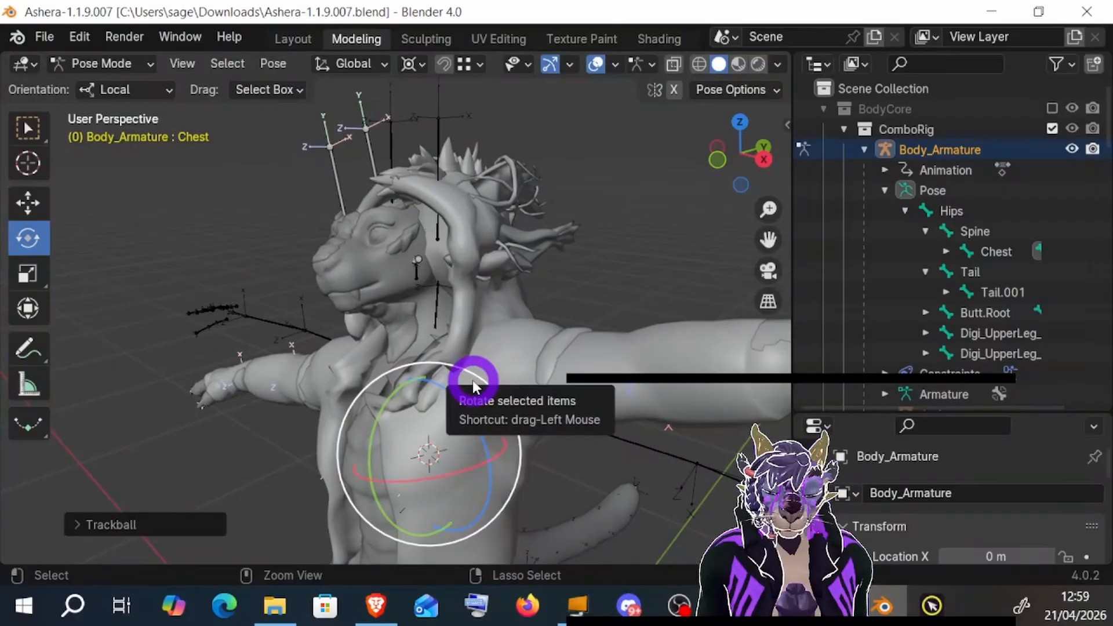
pyautogui.hotkey('ctrl', 'z')
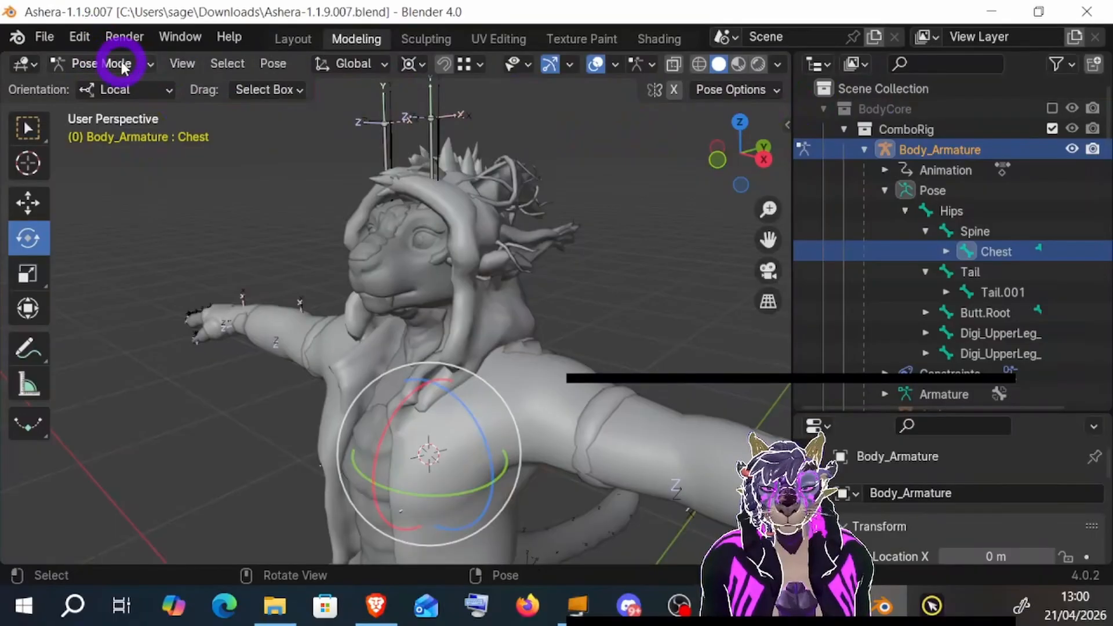
# - Revert the blend file to its last saved version
pyautogui.click(46, 37)
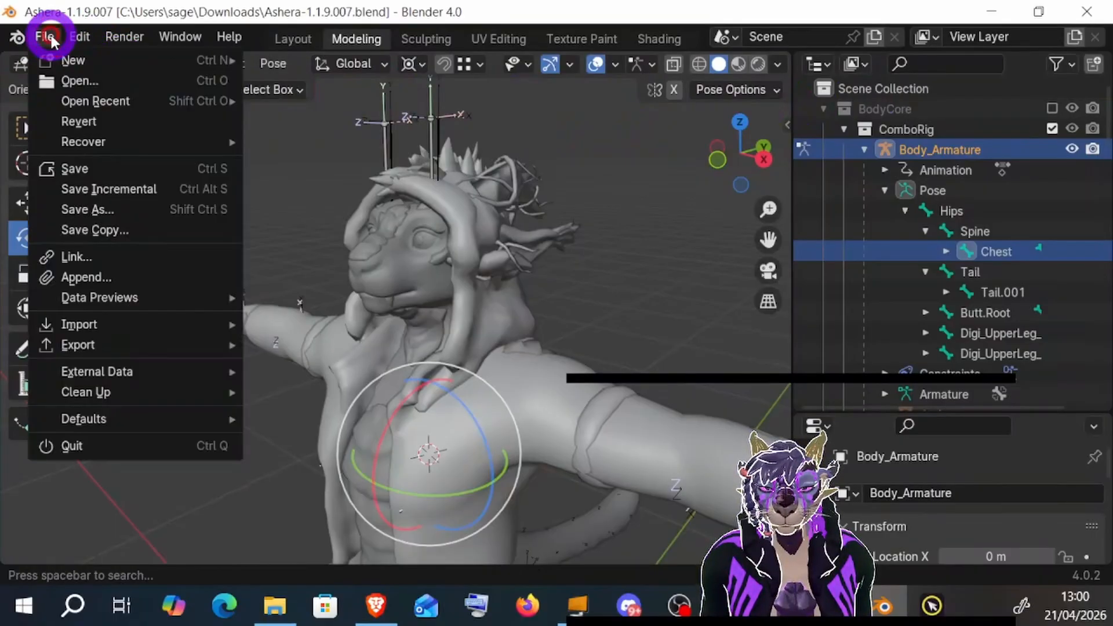
pyautogui.click(83, 123)
# - Copy Jacket_Armature from the Hoodie collection and paste a duplicate into the scene
pyautogui.scroll(-10, 980, 190)
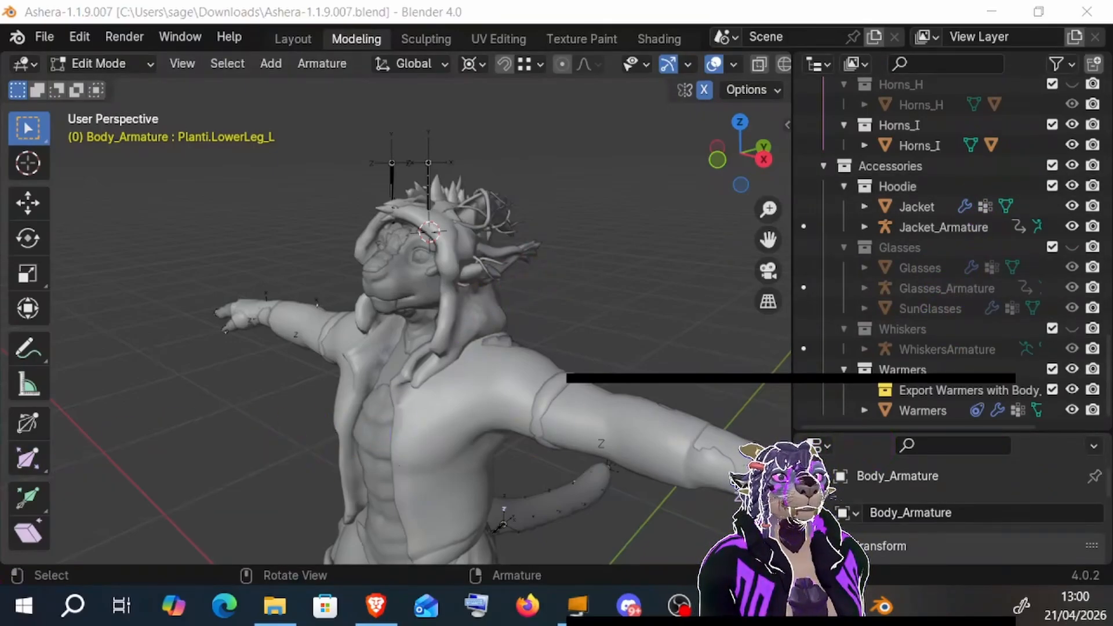
pyautogui.scroll(5, 1027, 269)
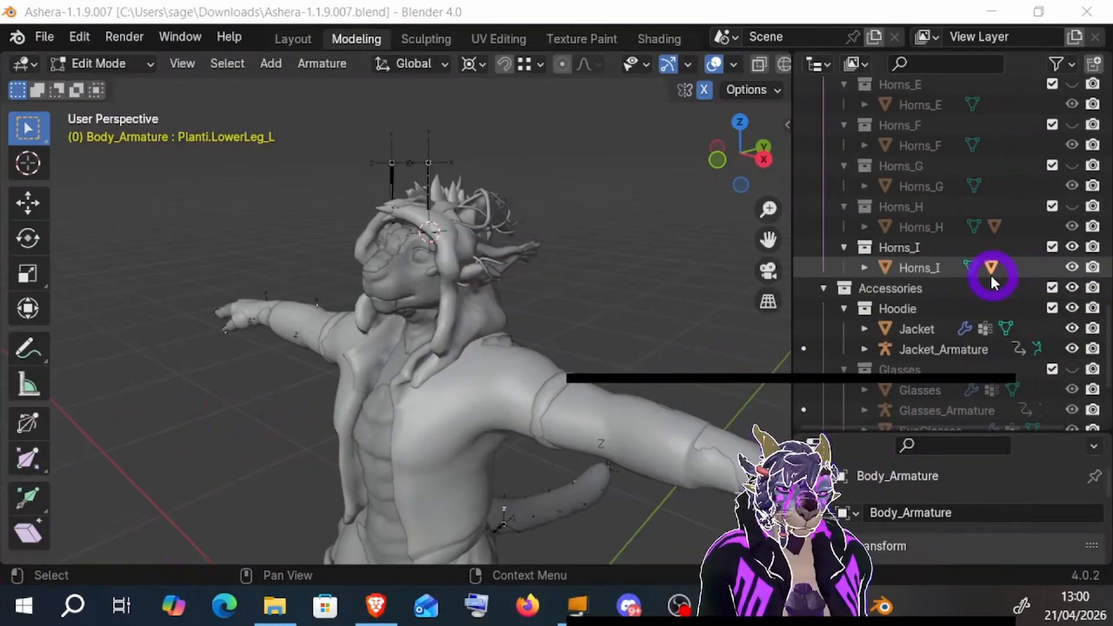
pyautogui.click(937, 353)
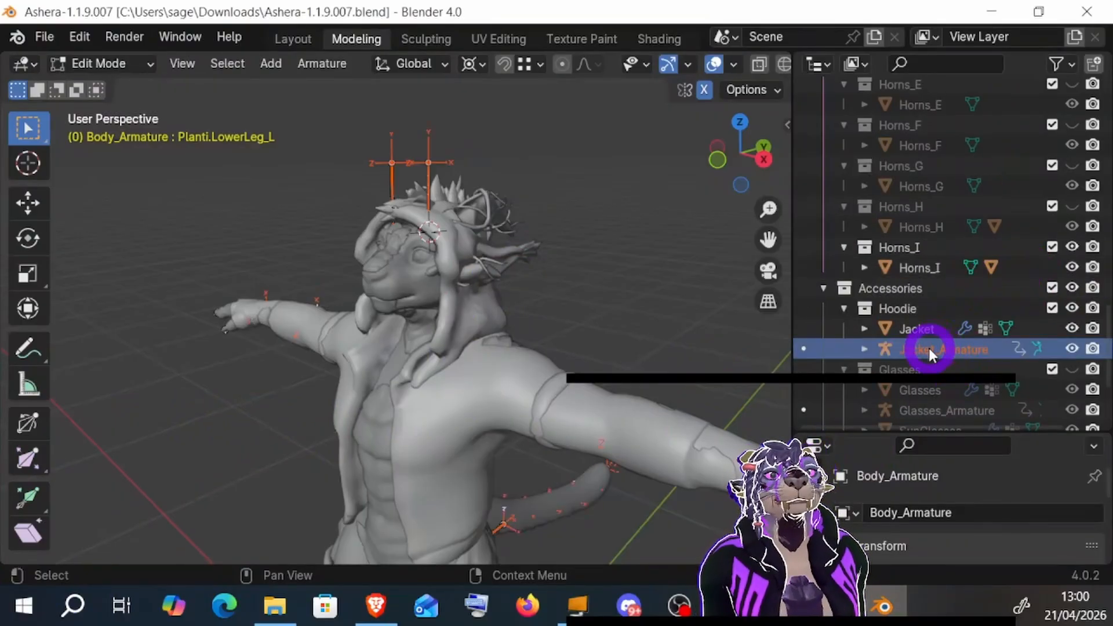
pyautogui.rightClick(929, 352)
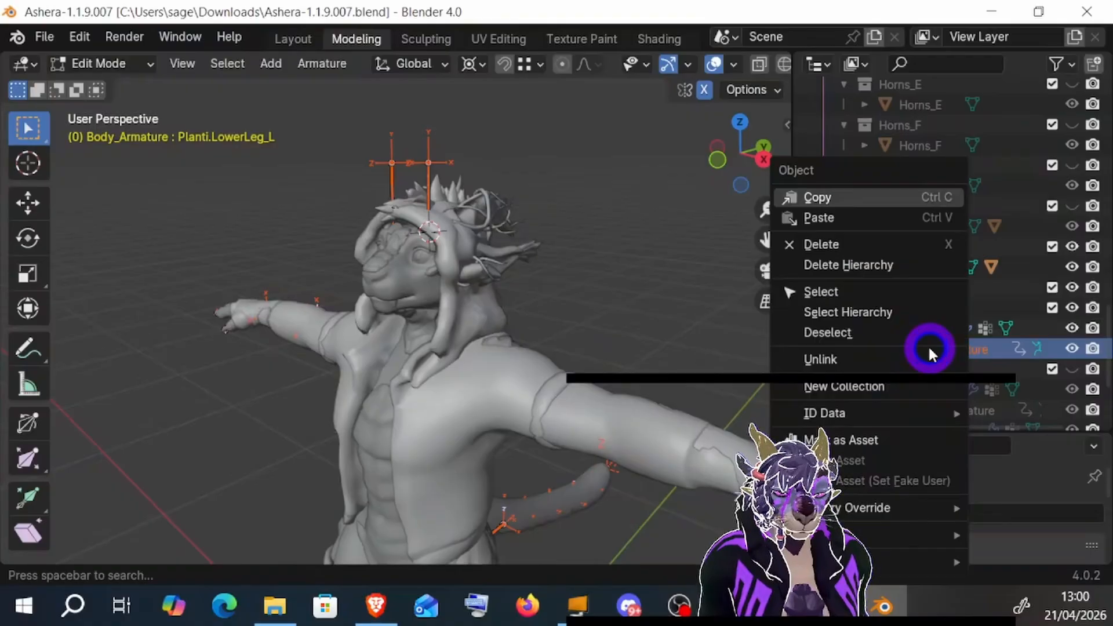
pyautogui.click(877, 199)
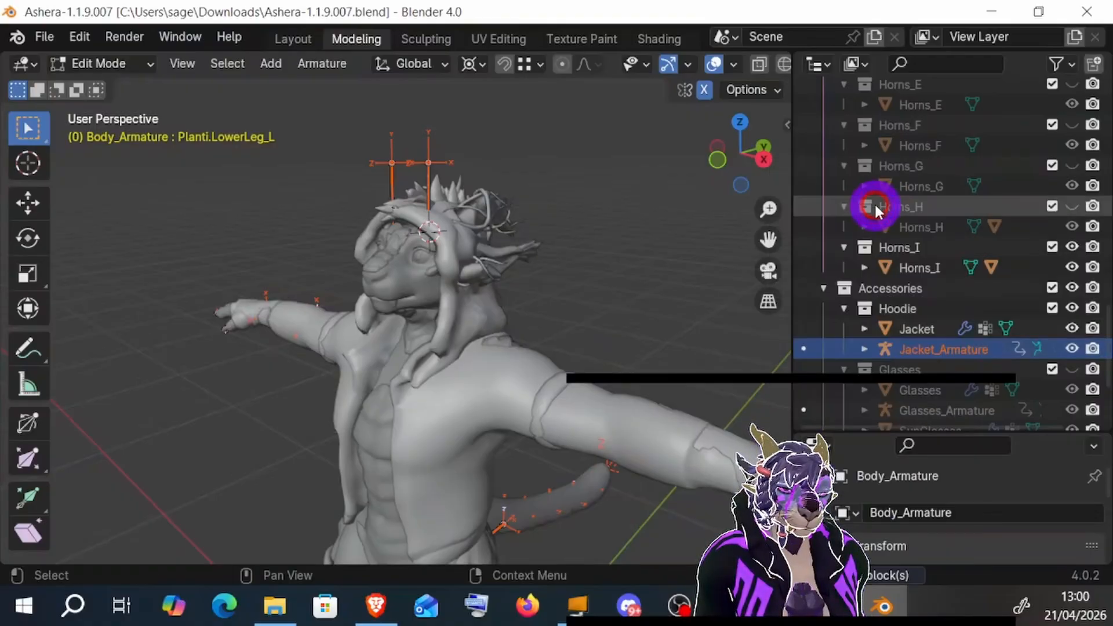
pyautogui.scroll(15, 966, 264)
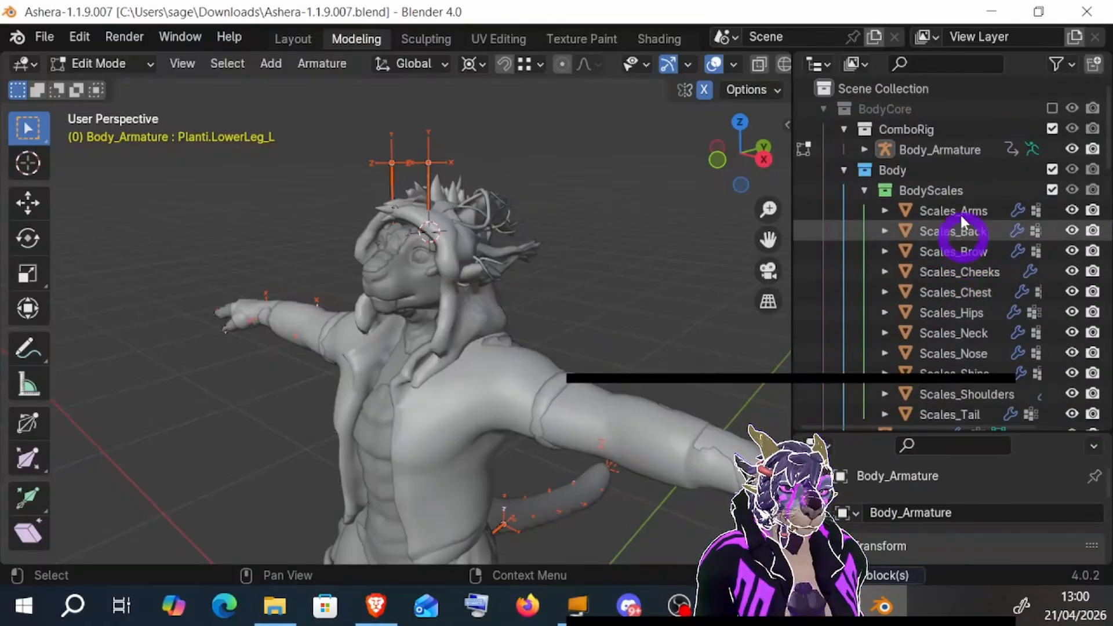
pyautogui.rightClick(938, 135)
pyautogui.click(839, 163)
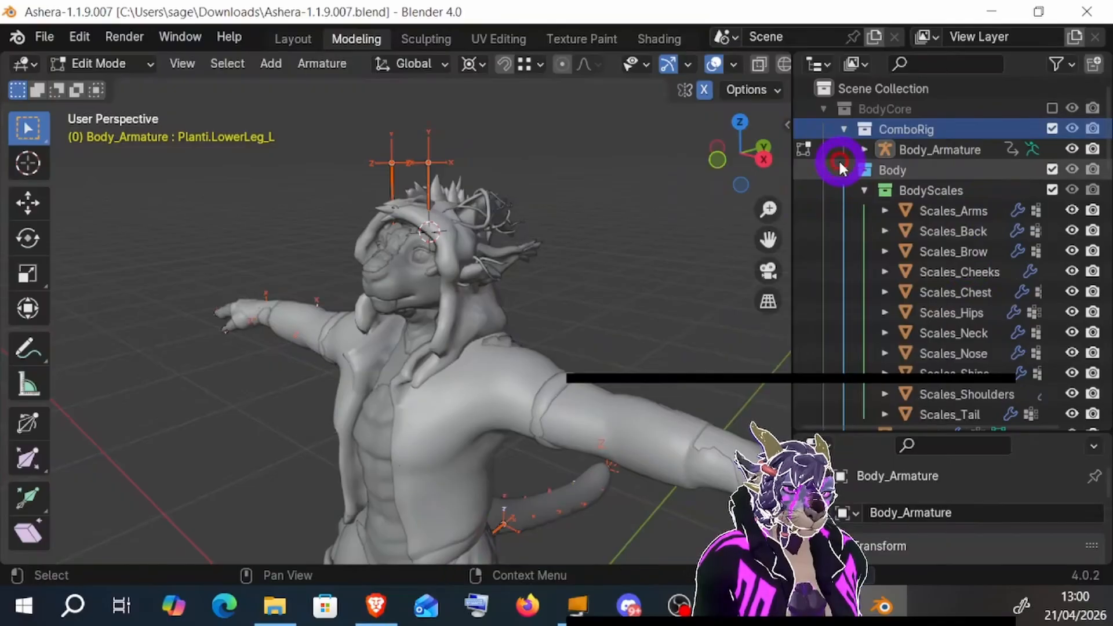
pyautogui.scroll(-5, 995, 195)
pyautogui.scroll(-10, 995, 195)
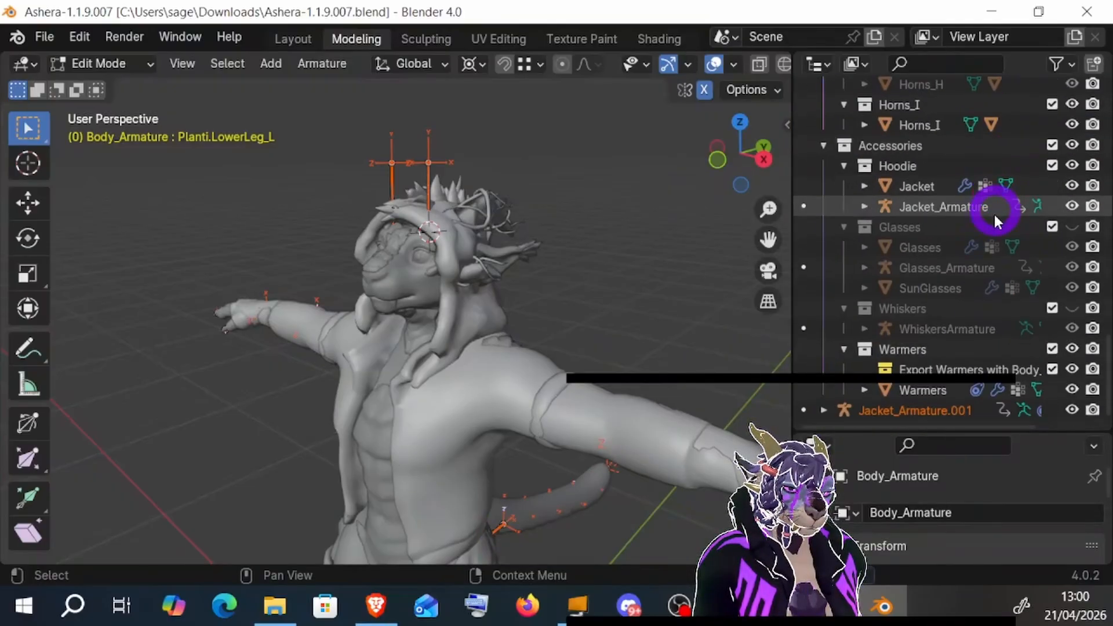
pyautogui.click(910, 409)
pyautogui.scroll(-2, 603, 383)
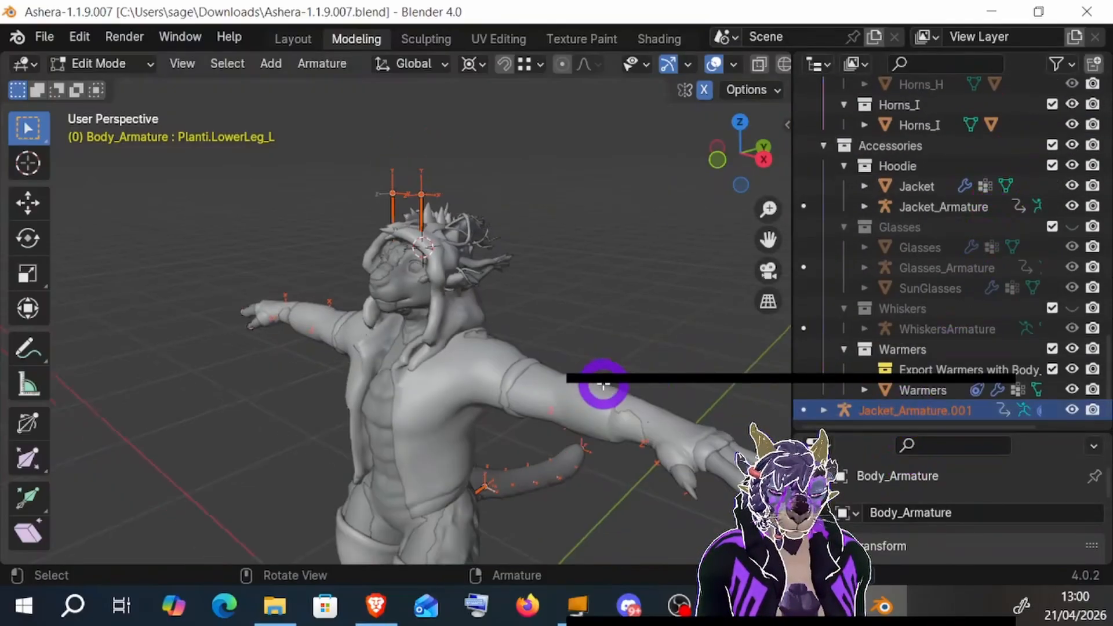
pyautogui.scroll(1, 605, 385)
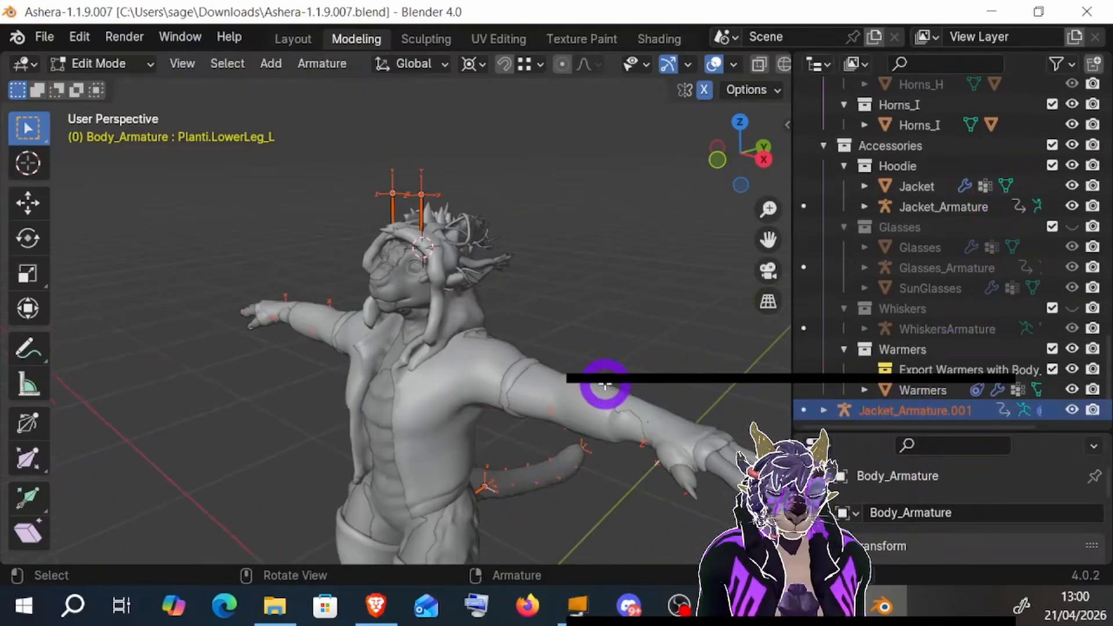
pyautogui.click(941, 409)
pyautogui.scroll(8, 992, 259)
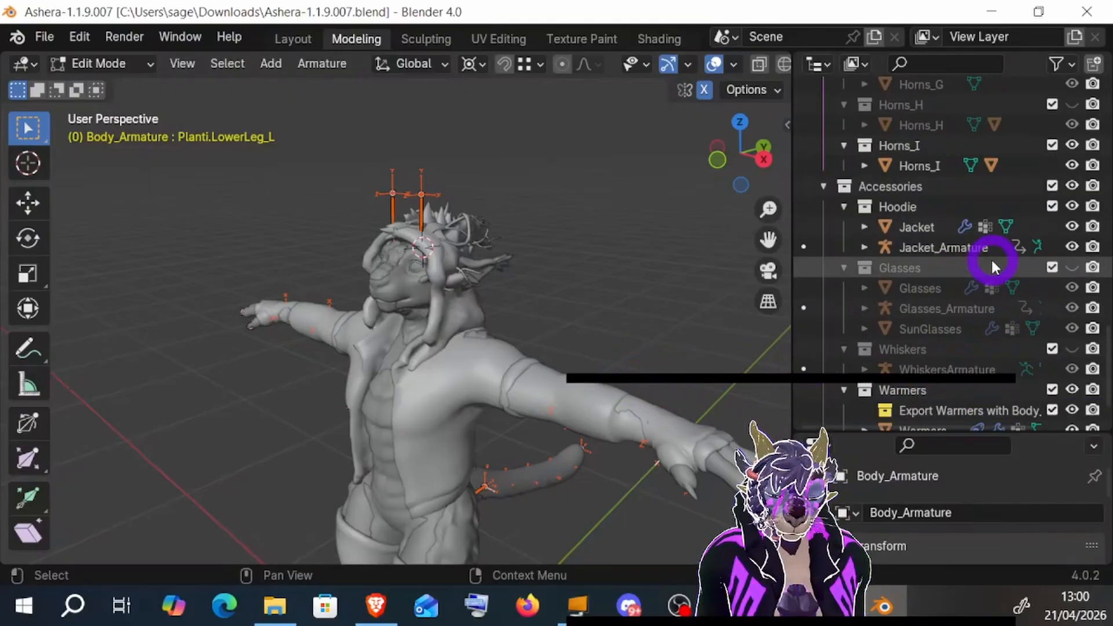
pyautogui.scroll(10, 990, 256)
pyautogui.scroll(-1, 986, 252)
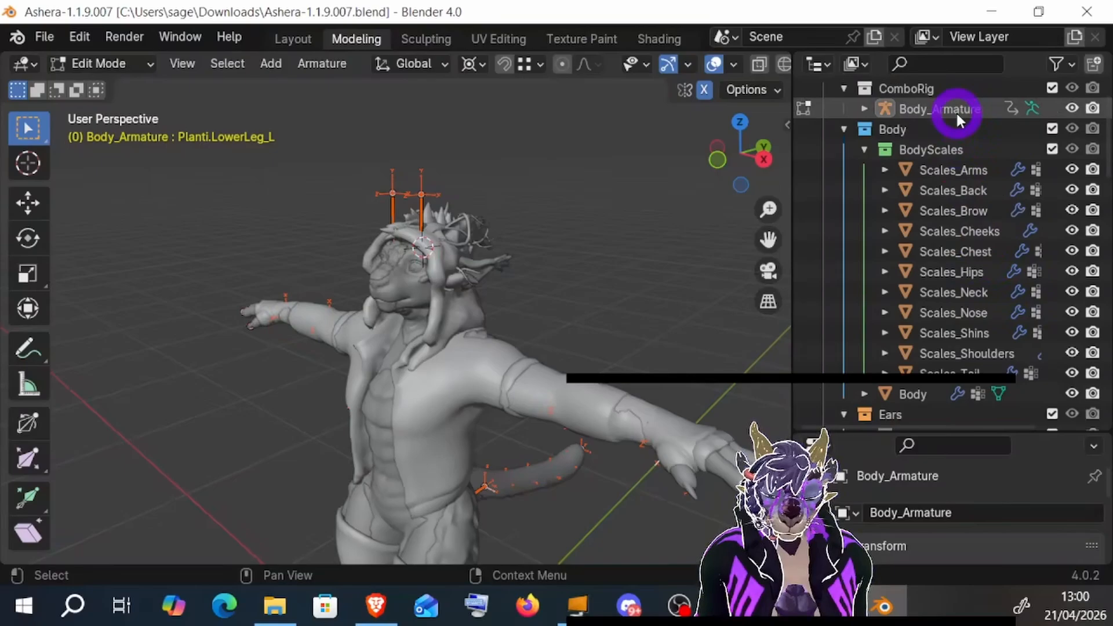
pyautogui.click(914, 111)
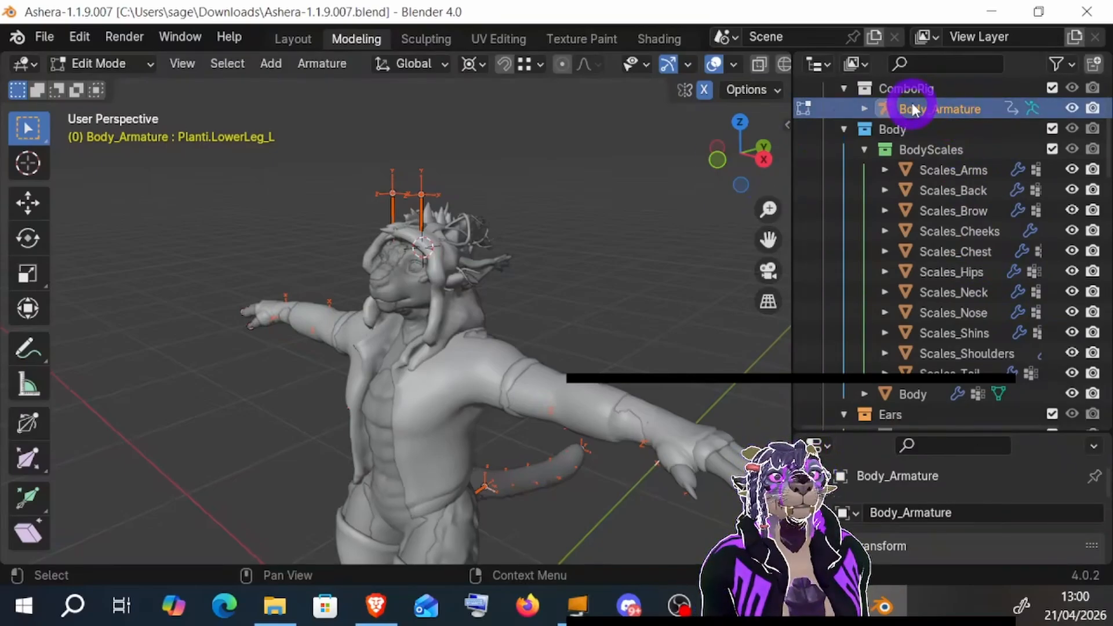
pyautogui.rightClick(618, 207)
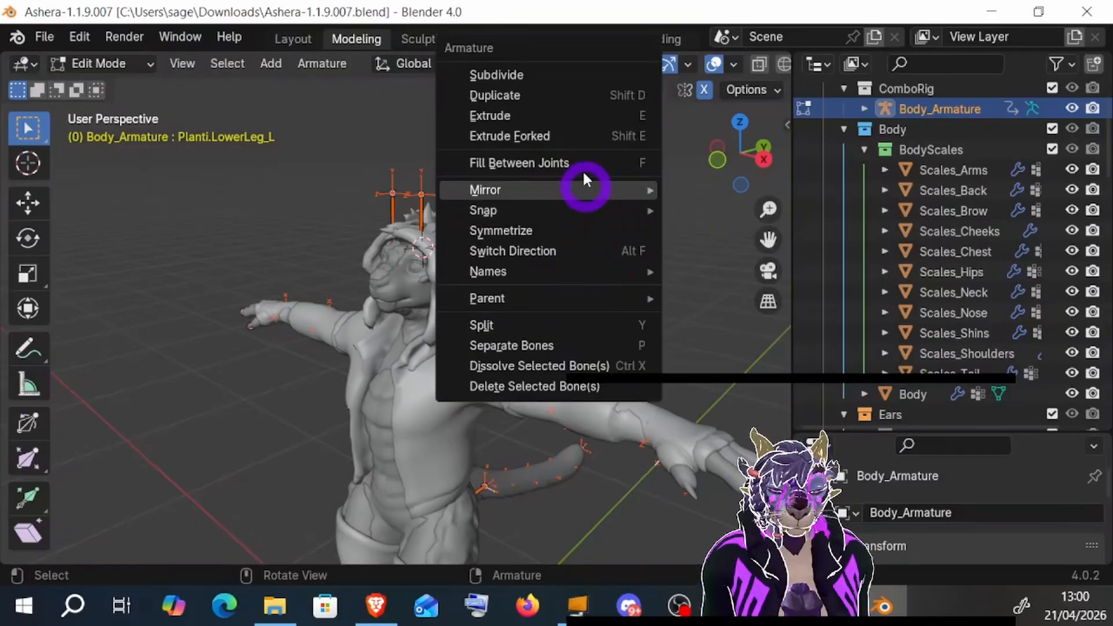
pyautogui.rightClick(958, 109)
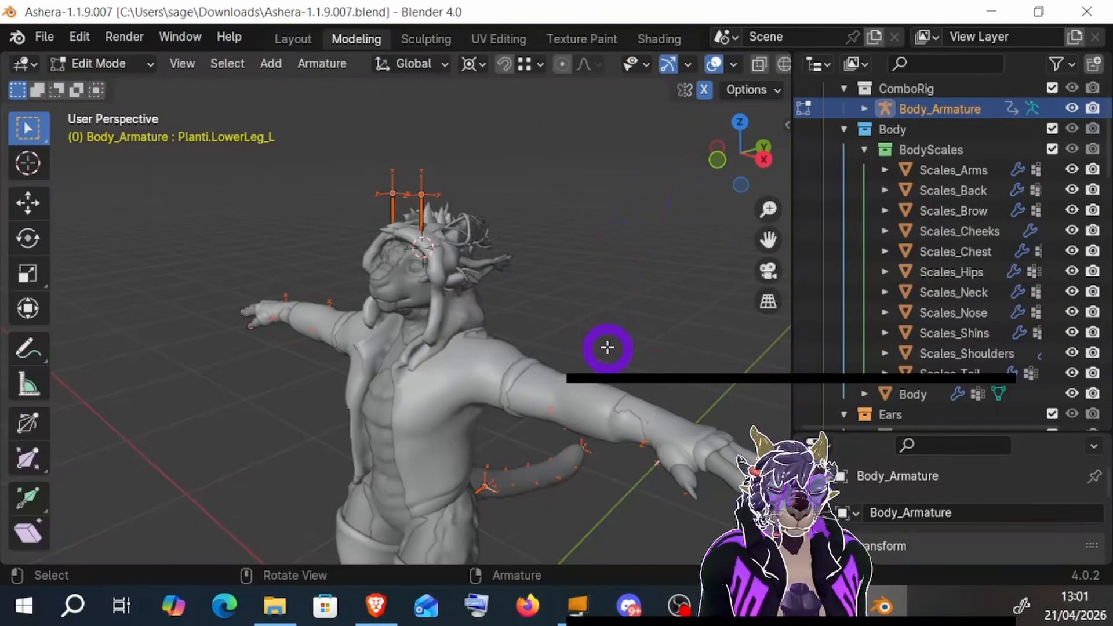
pyautogui.rightClick(608, 347)
pyautogui.moveTo(607, 346)
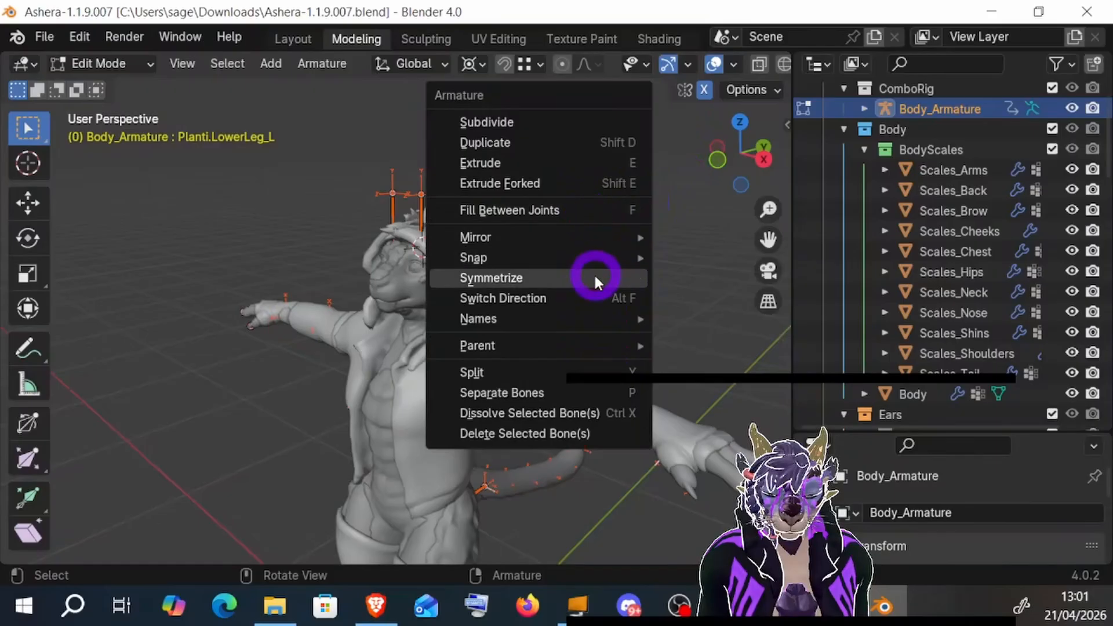
# - Switch to Object Mode and join the pasted jacket armature copy into Body_Armature as the active object
pyautogui.click(148, 67)
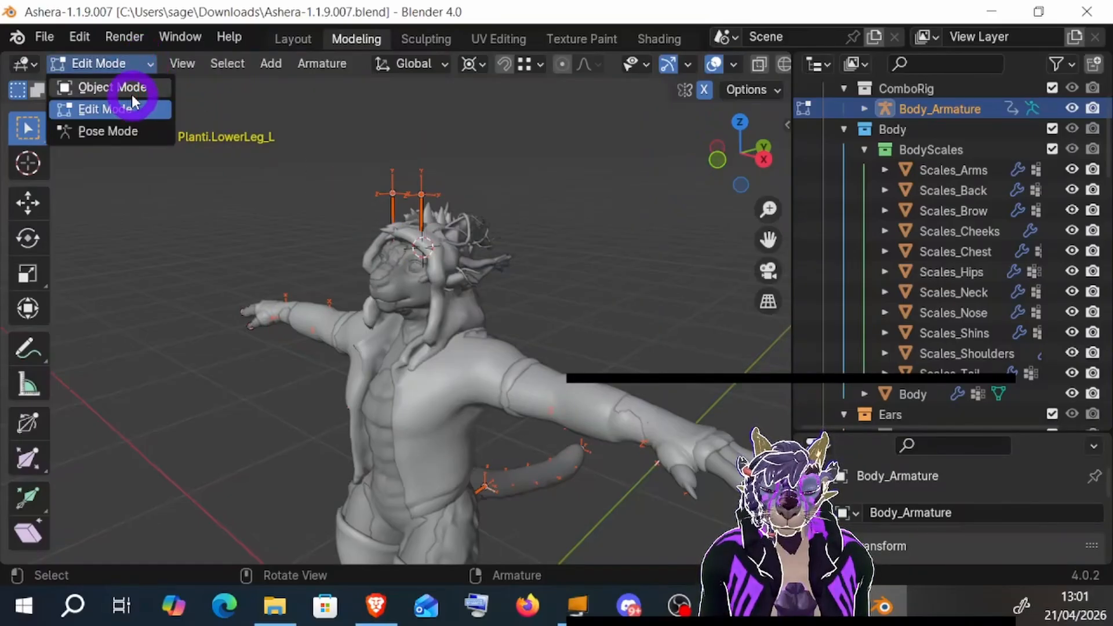
pyautogui.click(131, 91)
pyautogui.scroll(-15, 989, 232)
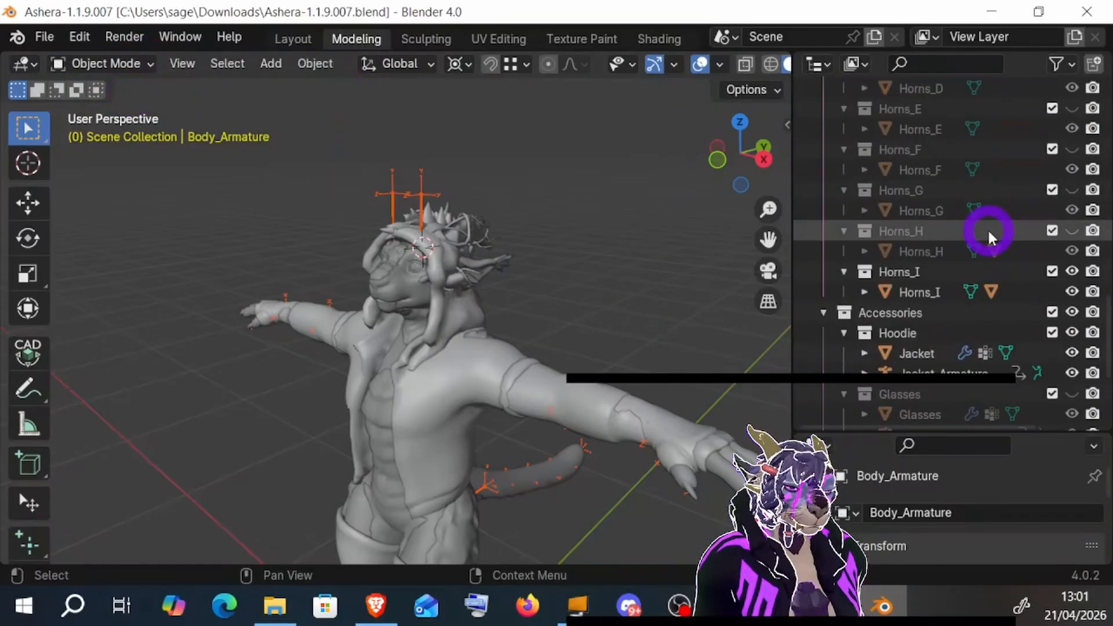
pyautogui.click(957, 410)
pyautogui.scroll(15, 942, 237)
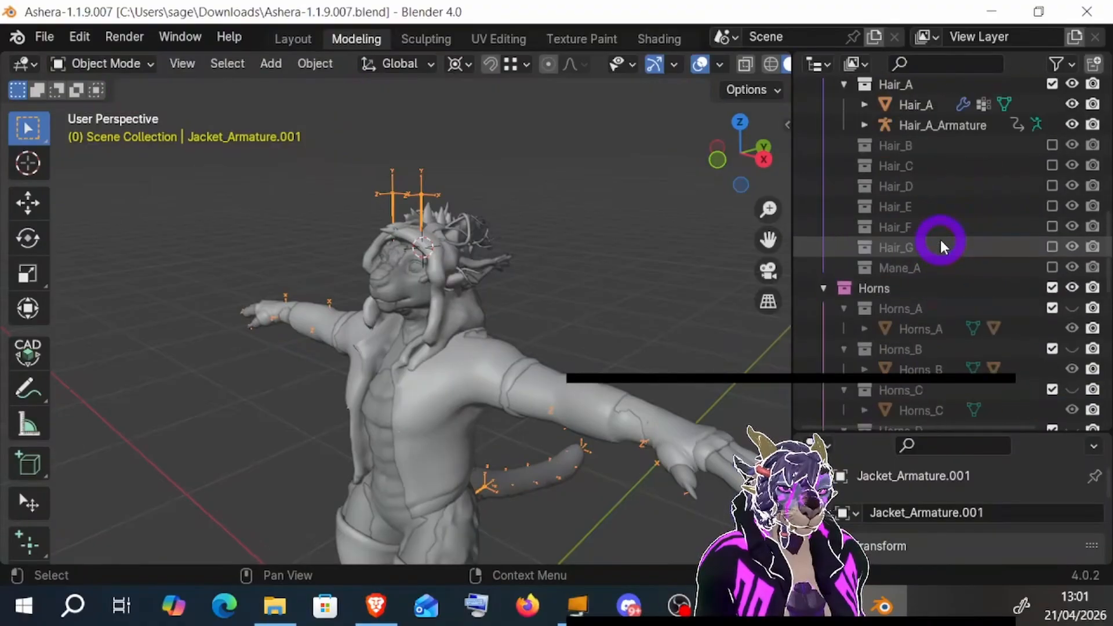
pyautogui.scroll(3, 933, 174)
pyautogui.click(940, 149)
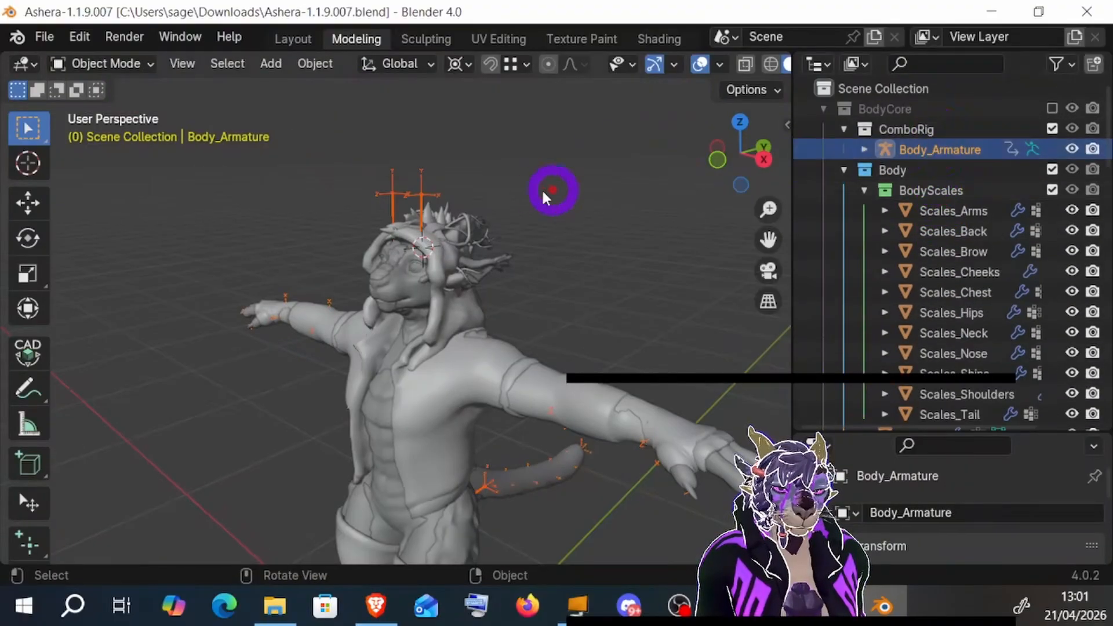
pyautogui.rightClick(548, 184)
pyautogui.click(518, 209)
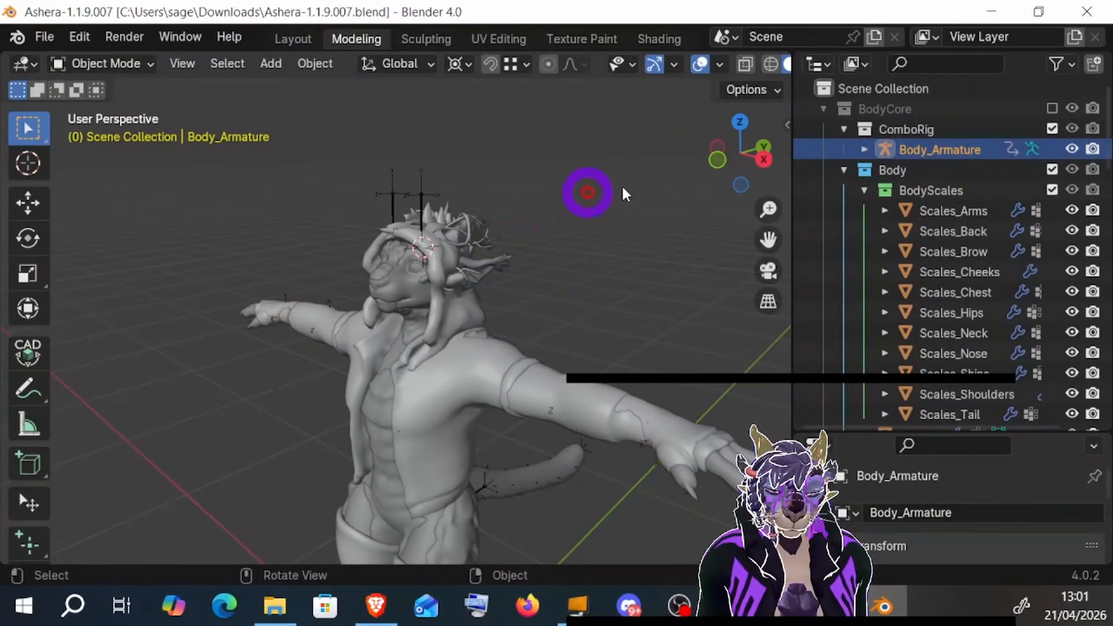
# - Expand Body_Armature's bone hierarchy to examine the Hips.001 bone and its children
pyautogui.click(875, 147)
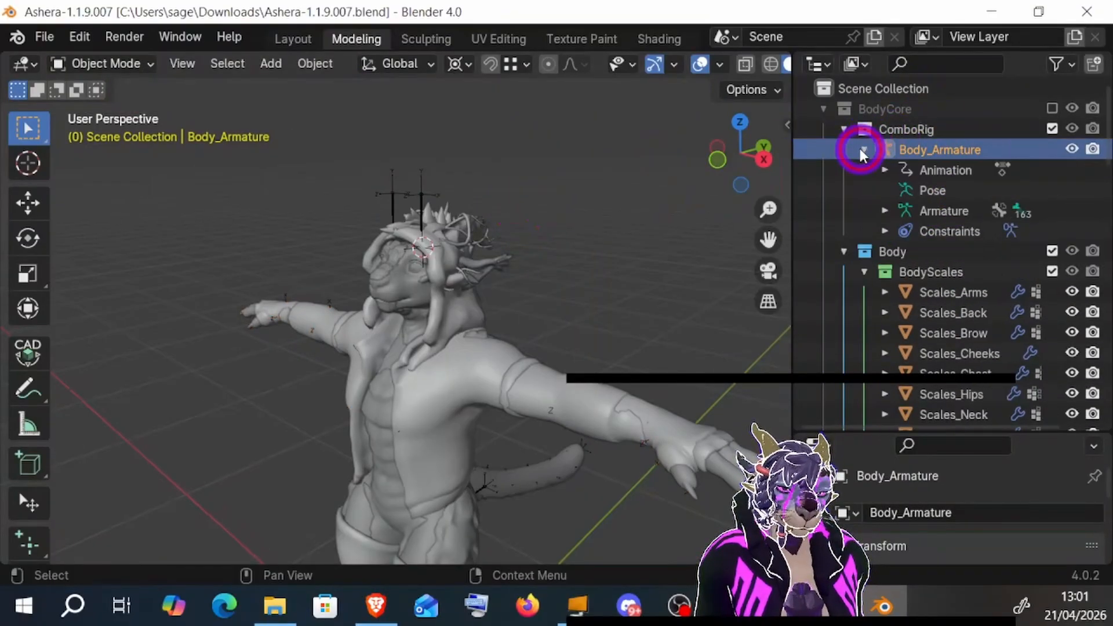
pyautogui.click(886, 211)
pyautogui.click(905, 251)
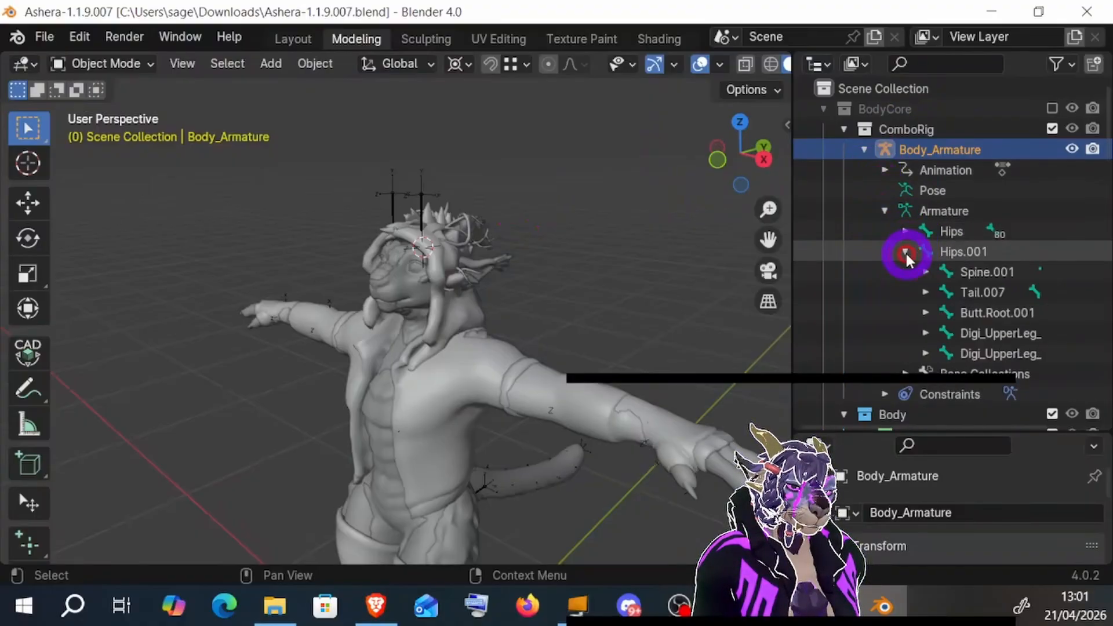
pyautogui.scroll(-2, 922, 246)
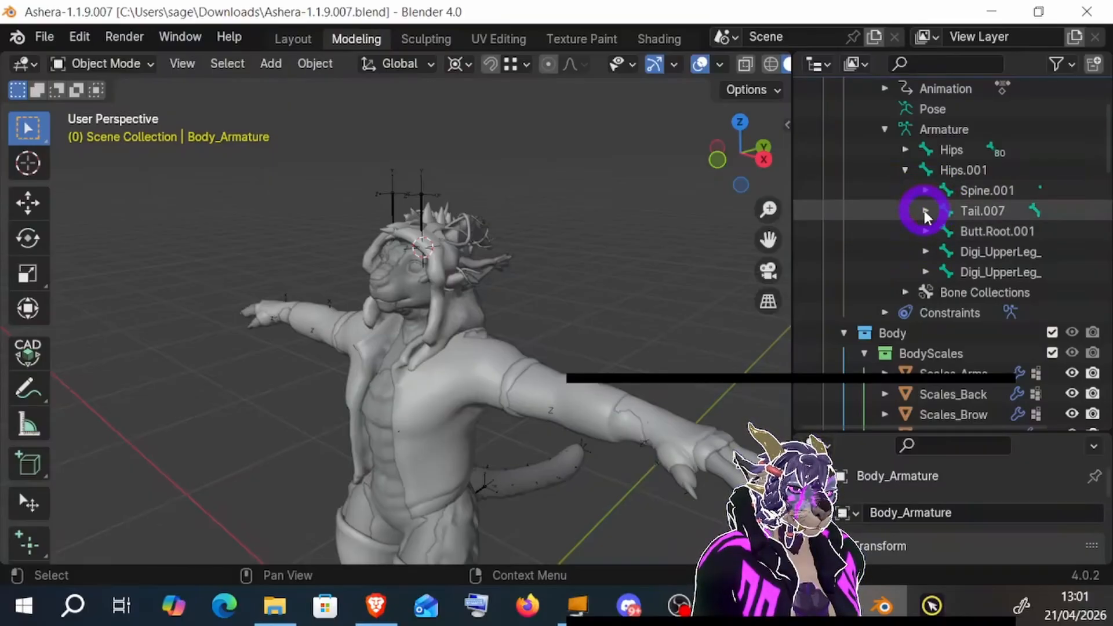
# - Expand the Hips.001 hierarchy through Spine.001, Chest.001, Neck.001 and Head.001, and select the Hood bone
pyautogui.click(926, 192)
pyautogui.click(947, 212)
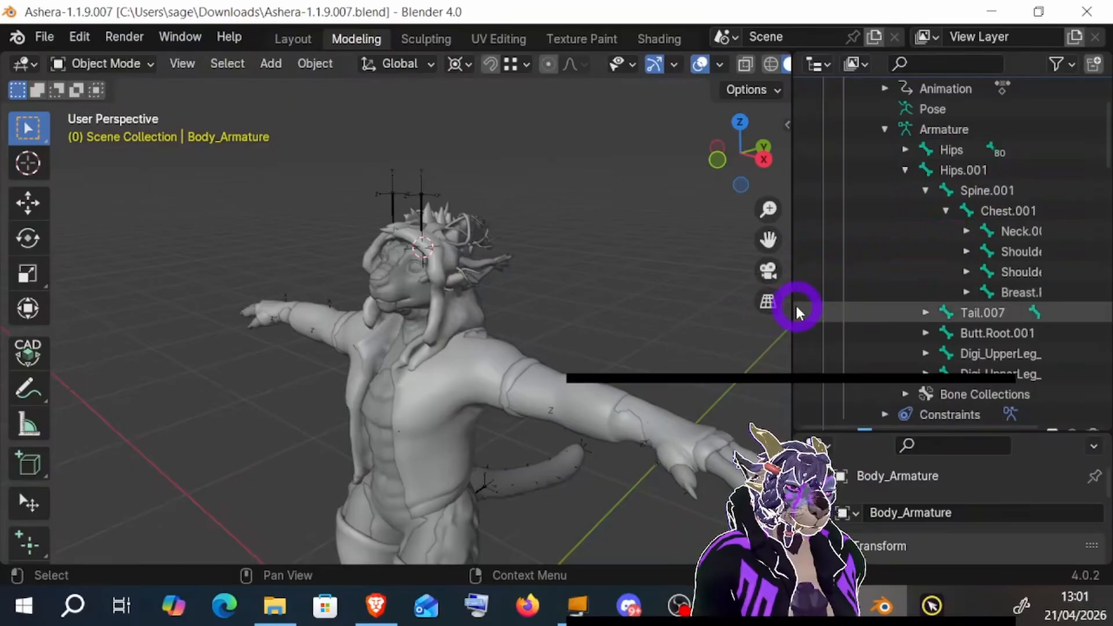
pyautogui.moveTo(791, 308); pyautogui.dragTo(688, 315)
pyautogui.click(859, 232)
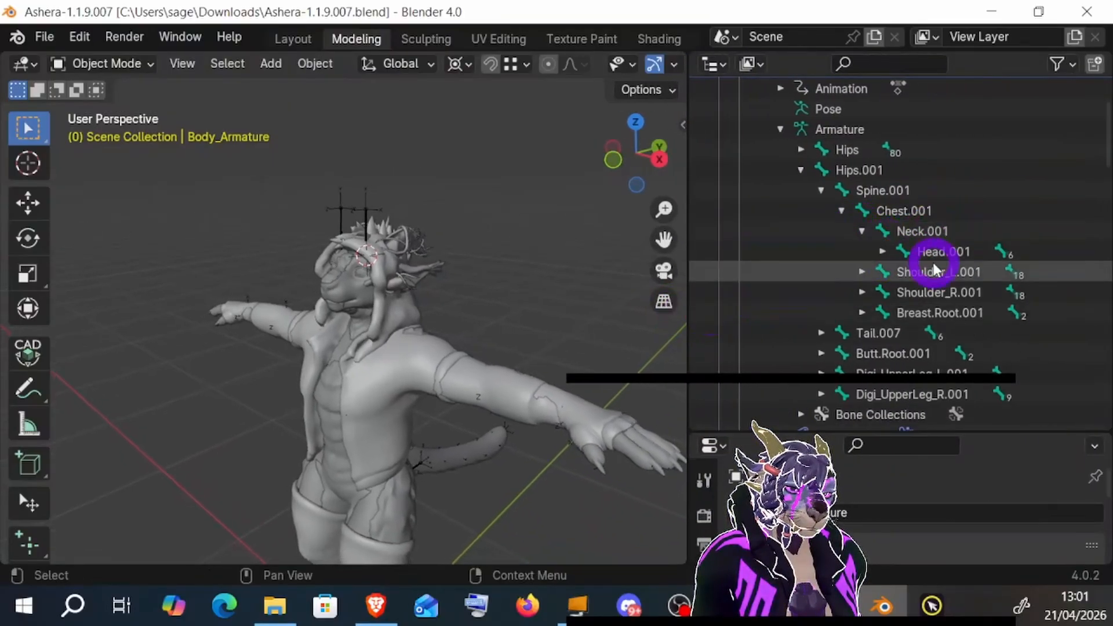
pyautogui.click(883, 252)
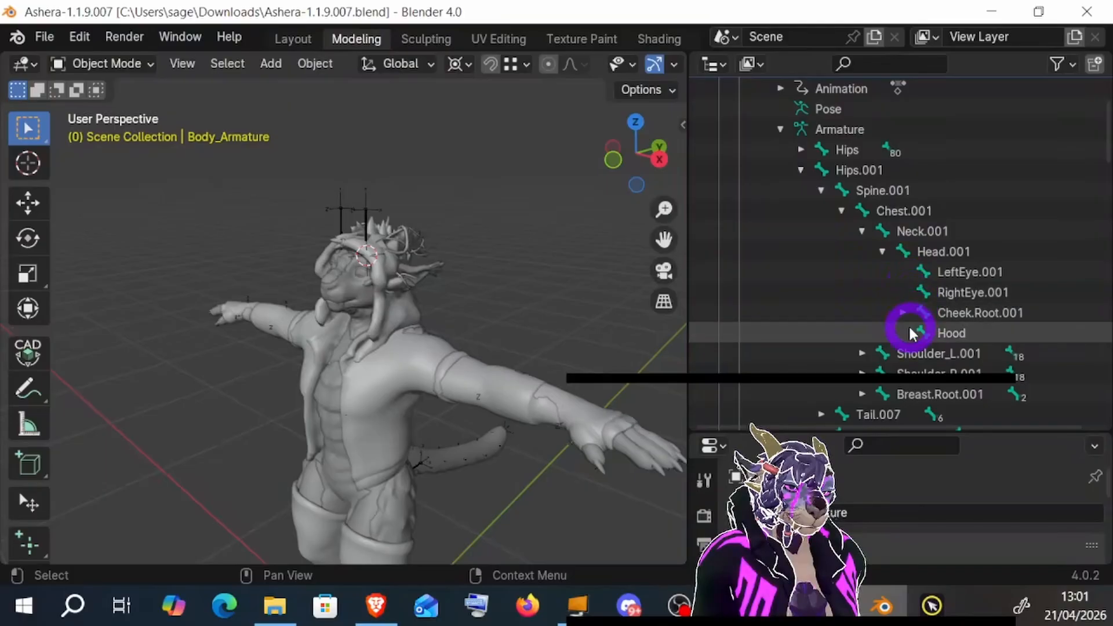
pyautogui.click(957, 334)
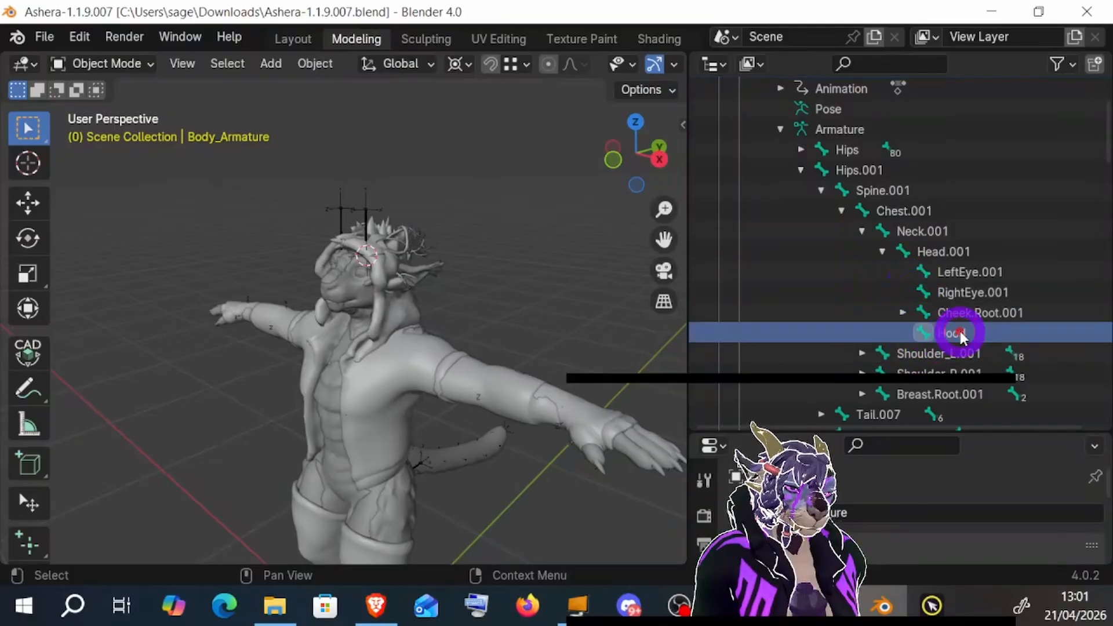
pyautogui.scroll(-3, 919, 467)
pyautogui.scroll(2, 924, 462)
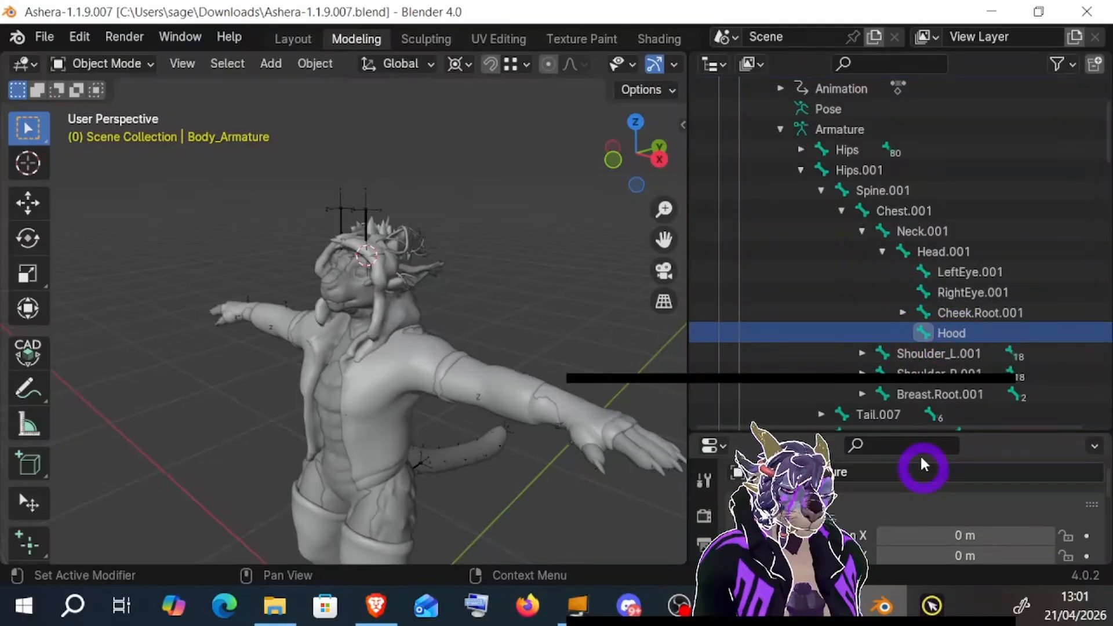
pyautogui.click(923, 443)
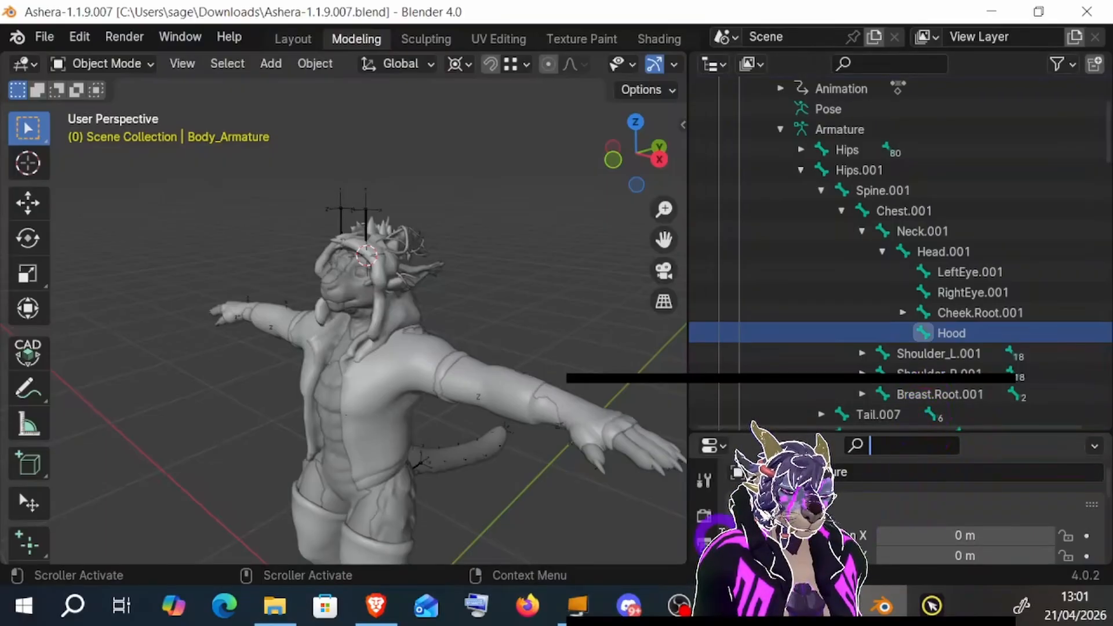
pyautogui.click(857, 408)
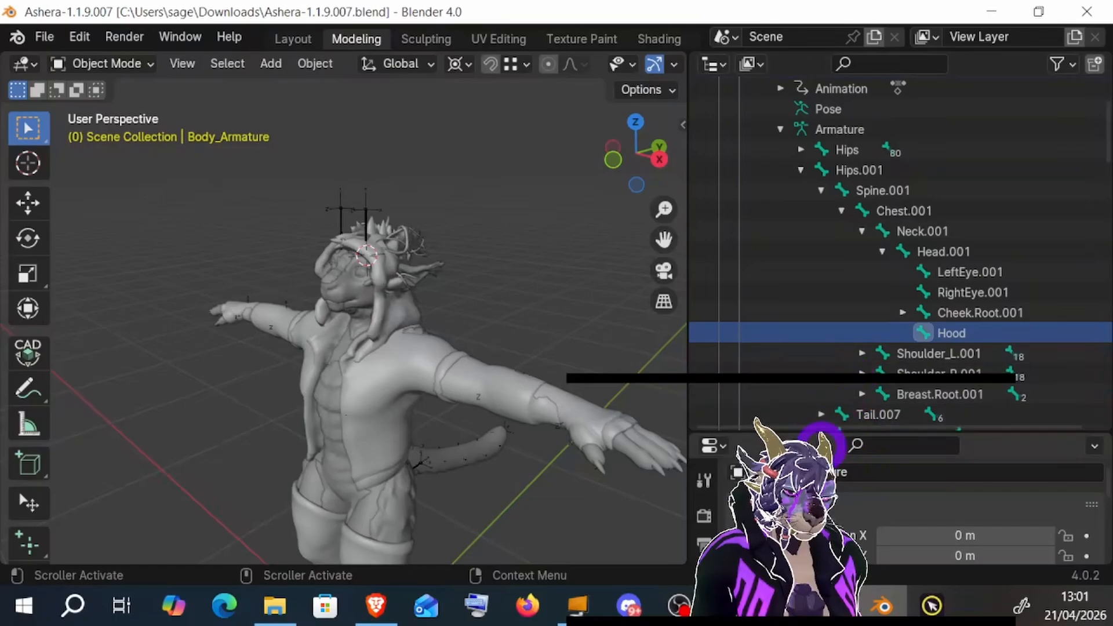
# - Switch Body_Armature to Edit Mode and enlarge the properties area
pyautogui.click(107, 65)
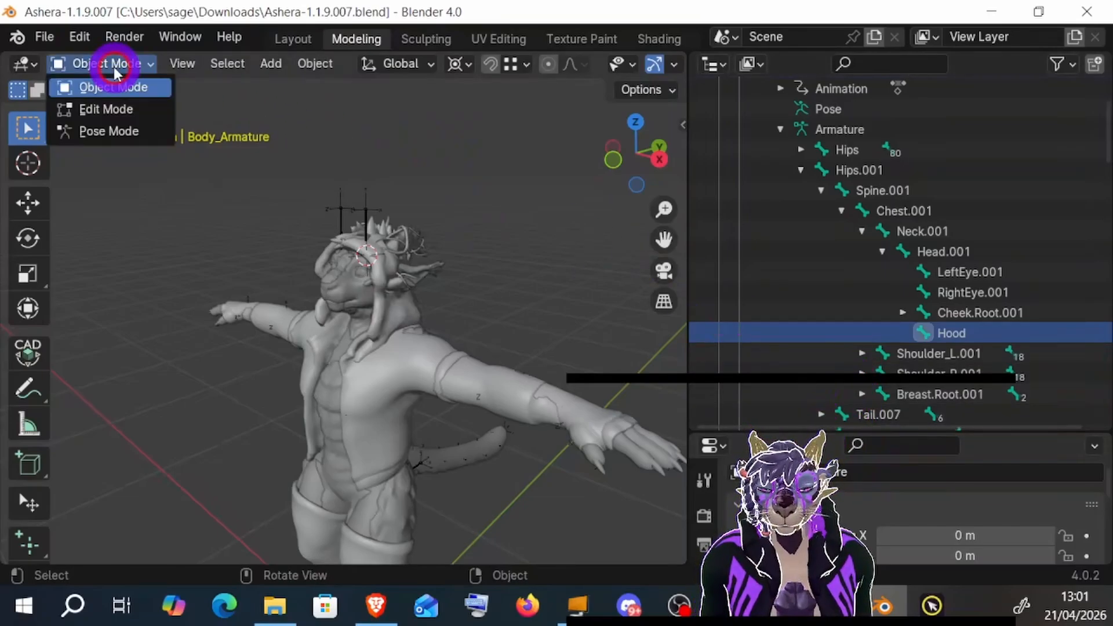
pyautogui.click(121, 110)
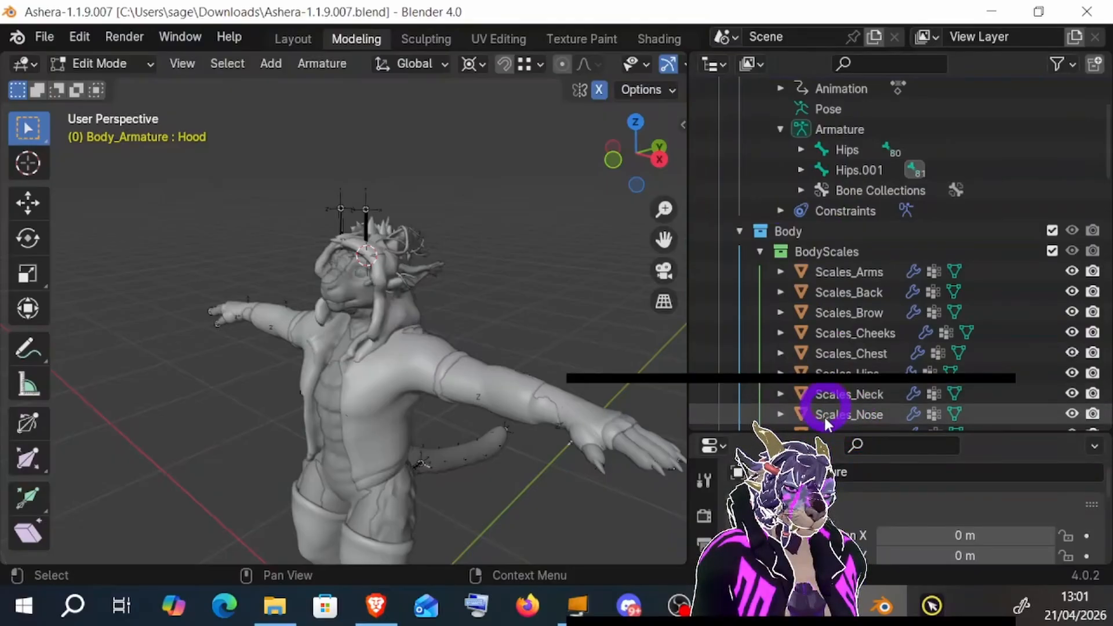
pyautogui.moveTo(820, 429); pyautogui.dragTo(843, 293)
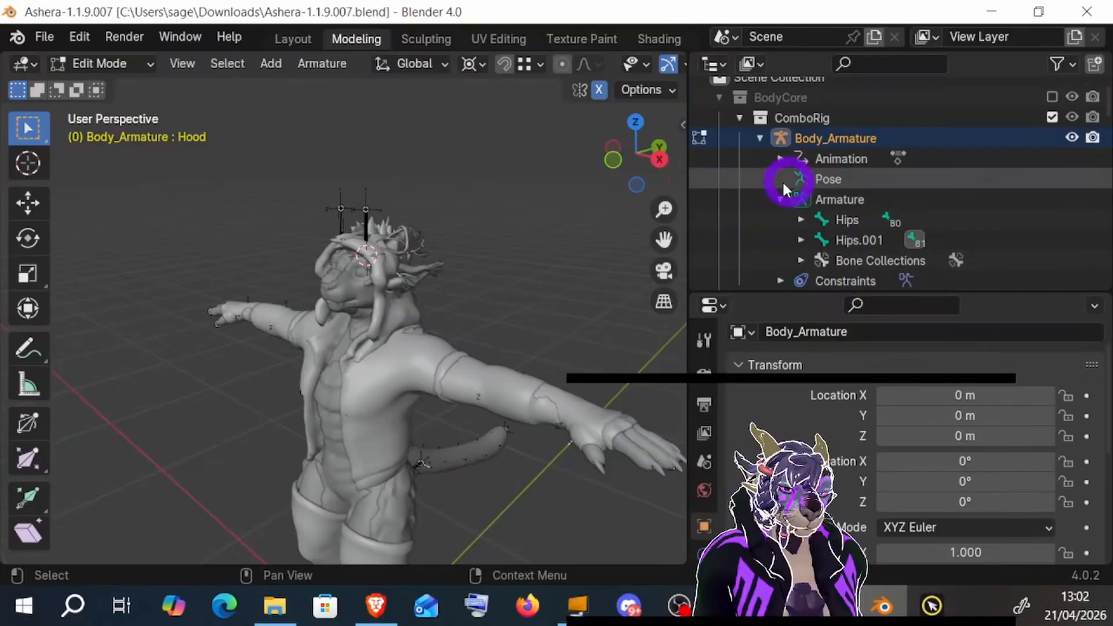
# - Expand the Hips.001 bone hierarchy down to Head.001 and select its Hood bone for editing
pyautogui.click(802, 220)
pyautogui.click(802, 221)
pyautogui.click(803, 241)
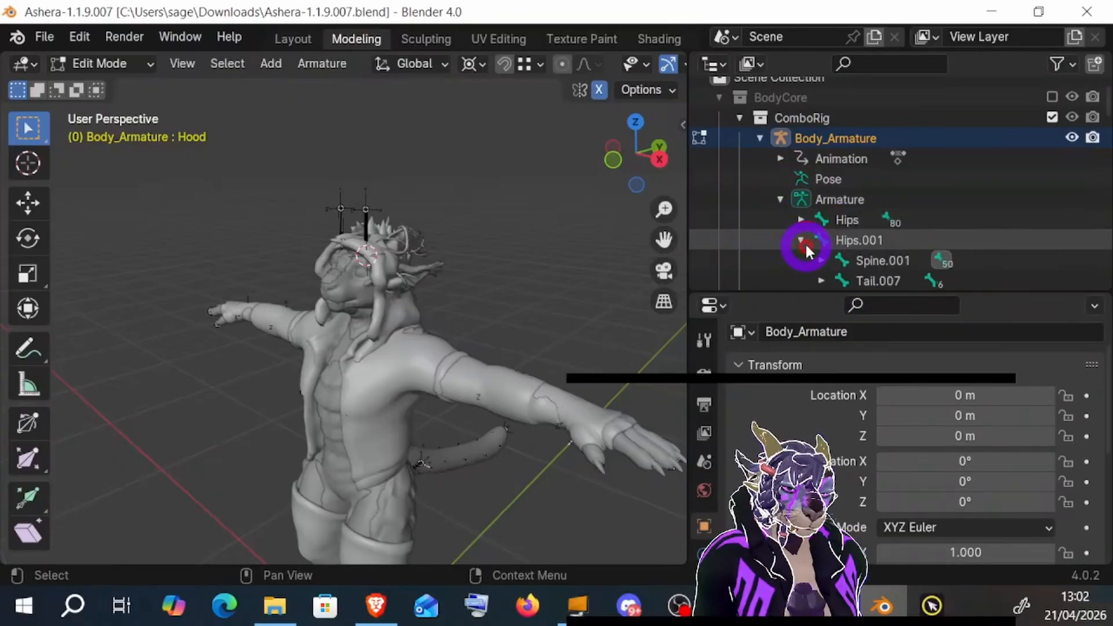
pyautogui.scroll(-3, 805, 241)
pyautogui.click(821, 179)
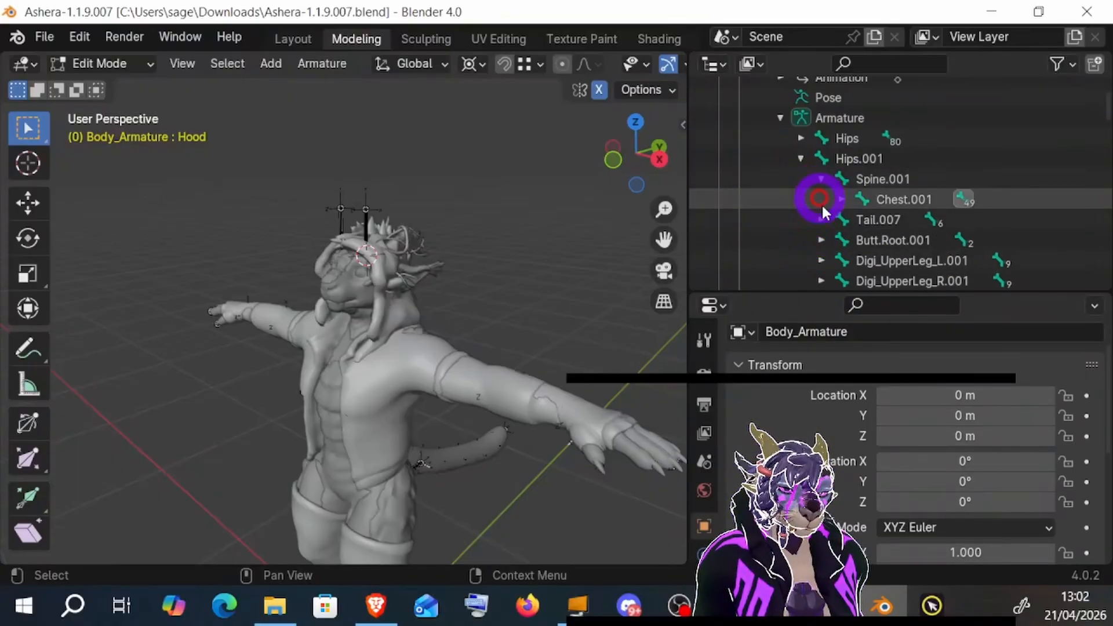
pyautogui.scroll(-1, 829, 183)
pyautogui.click(841, 159)
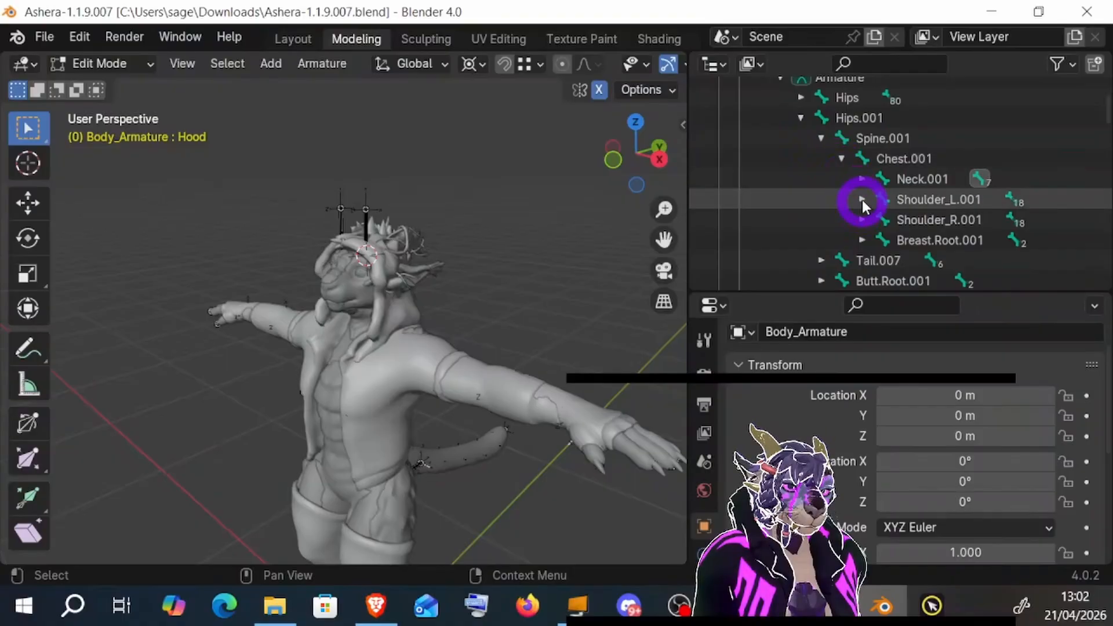
pyautogui.click(861, 180)
pyautogui.click(880, 199)
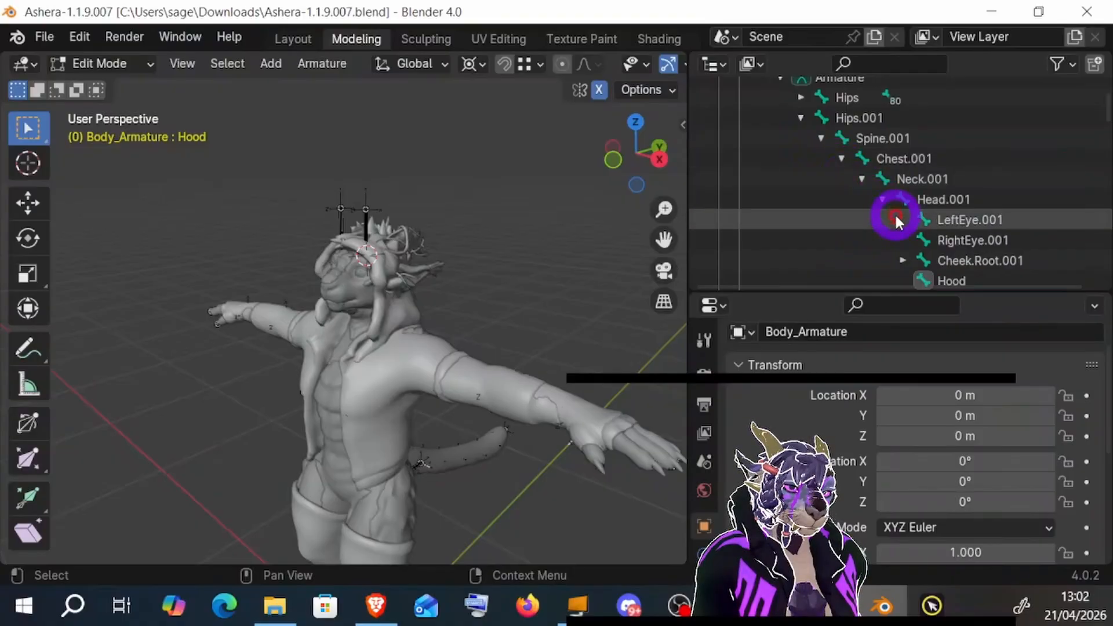
pyautogui.scroll(-2, 896, 214)
pyautogui.click(939, 199)
# - Reparent the Hood bone to the original Head bone in its bone relations
pyautogui.scroll(-8, 945, 438)
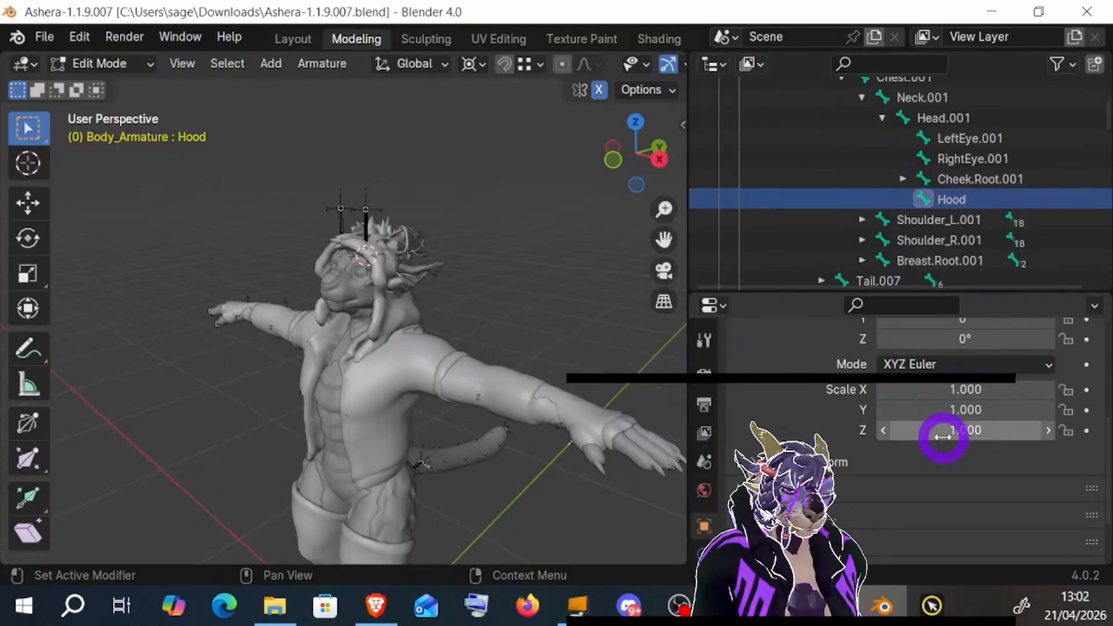
pyautogui.scroll(7, 943, 435)
pyautogui.scroll(3, 943, 435)
pyautogui.scroll(-5, 697, 507)
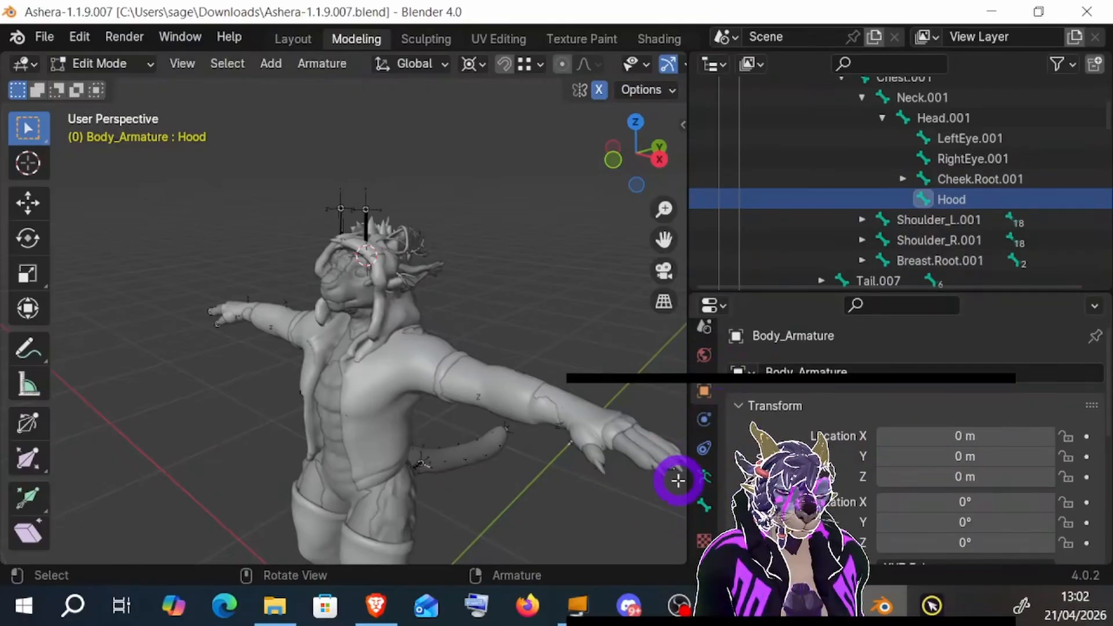
pyautogui.click(694, 509)
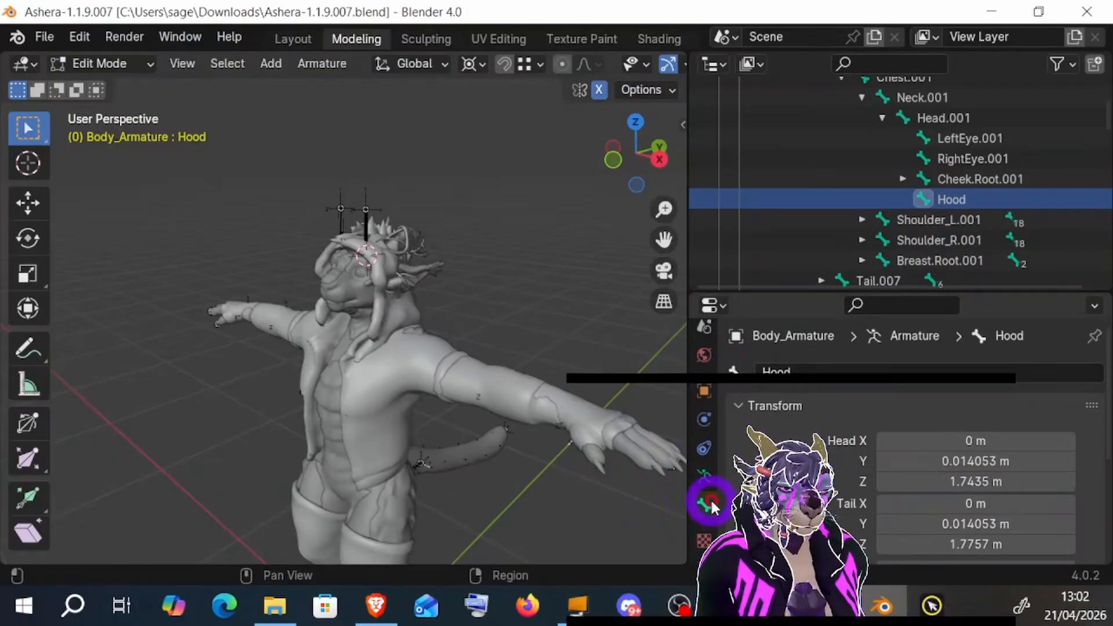
pyautogui.scroll(-5, 904, 400)
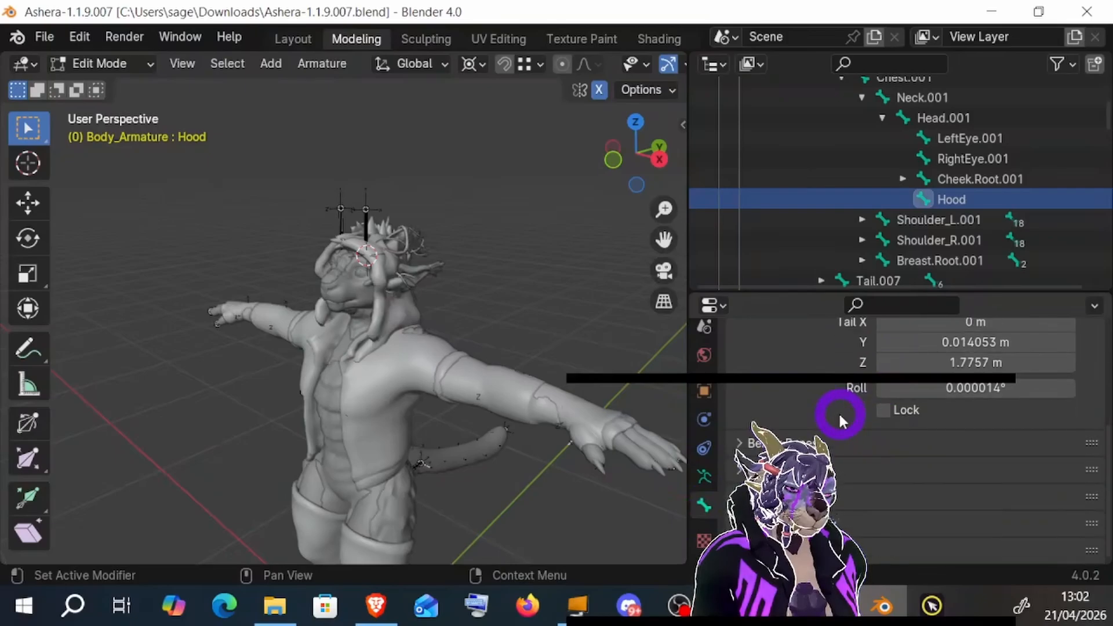
pyautogui.click(786, 443)
pyautogui.scroll(-4, 904, 406)
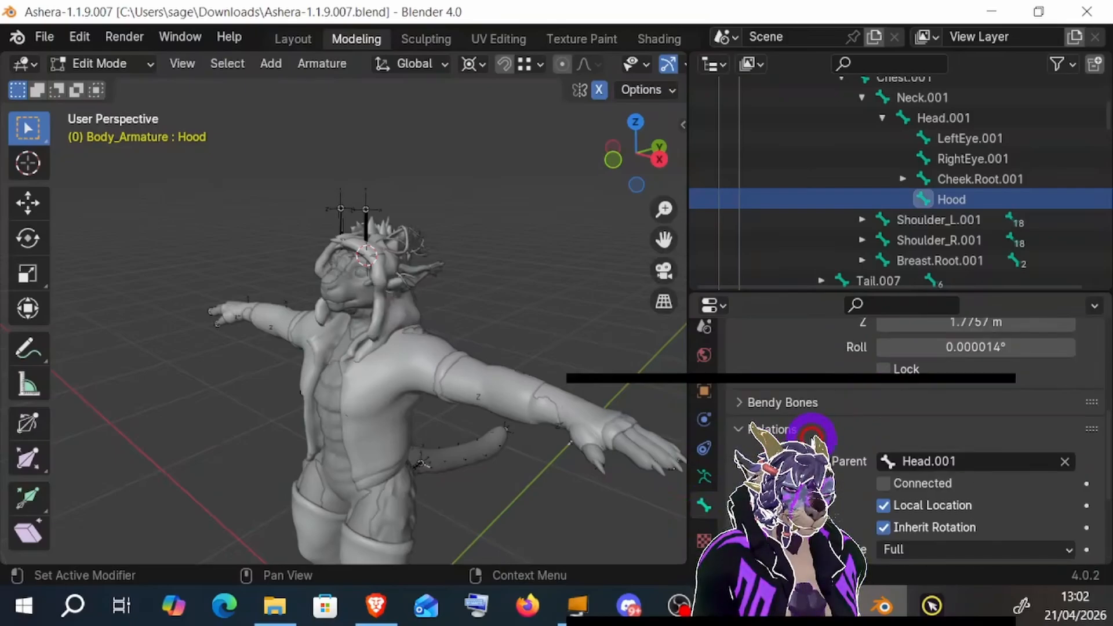
pyautogui.click(973, 380)
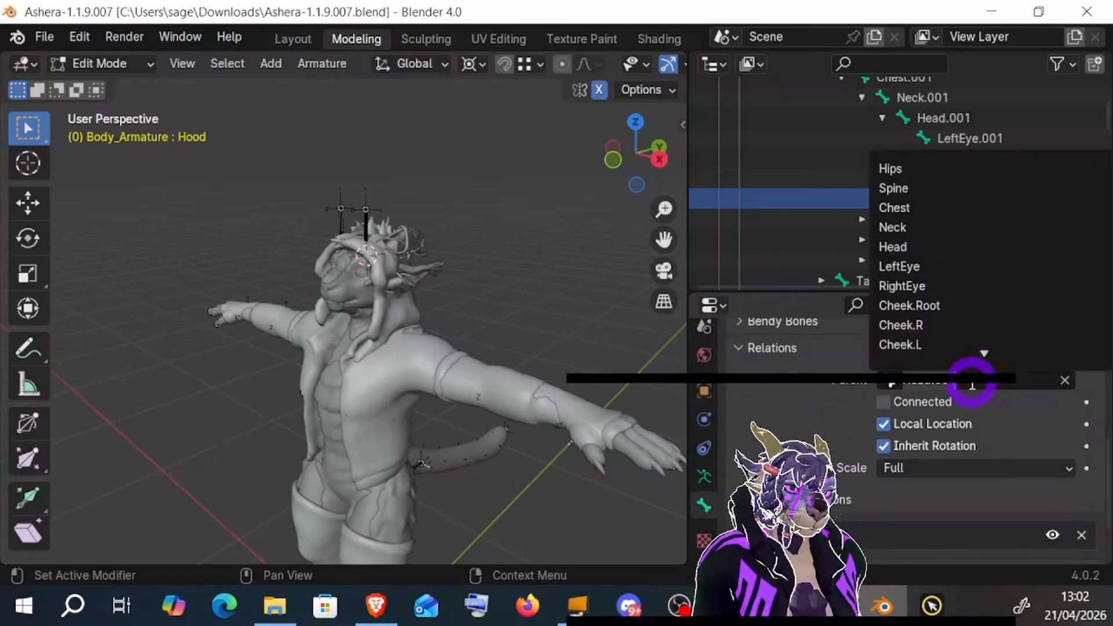
pyautogui.click(929, 246)
# - Collapse Hips.001 and expand the original Hips hierarchy to examine the bones under Head
pyautogui.scroll(10, 1051, 169)
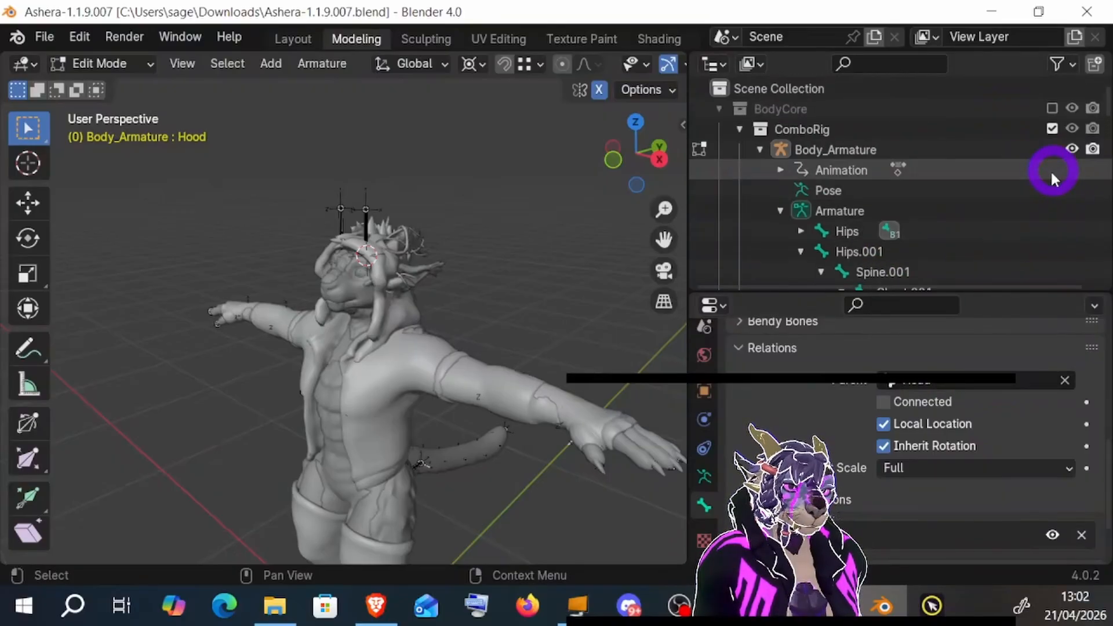
pyautogui.scroll(-5, 935, 215)
pyautogui.click(800, 129)
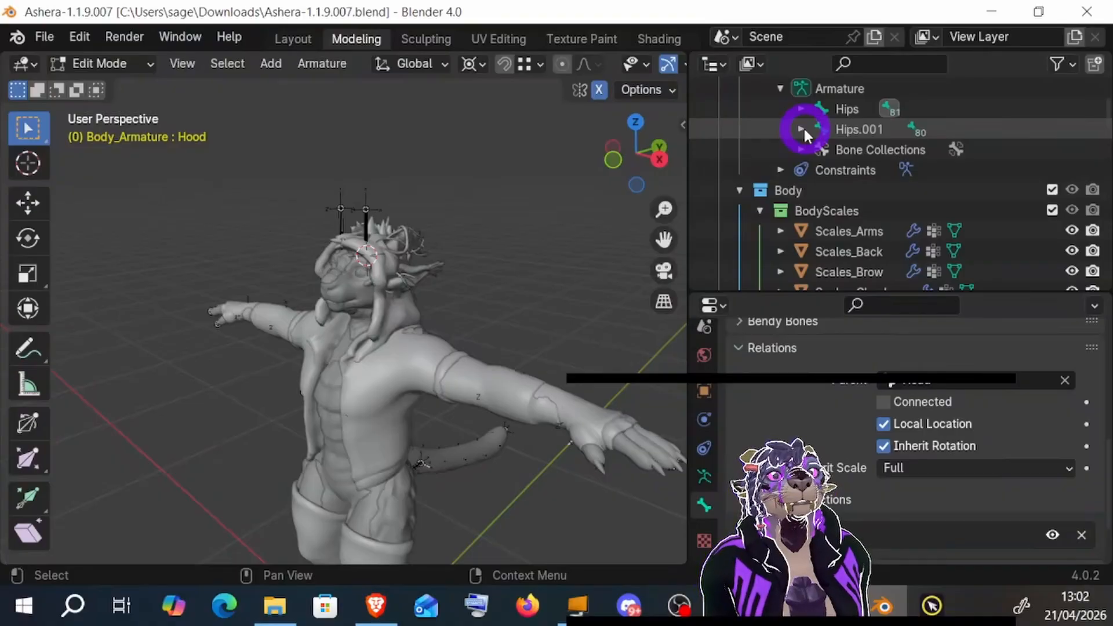
pyautogui.scroll(2, 810, 112)
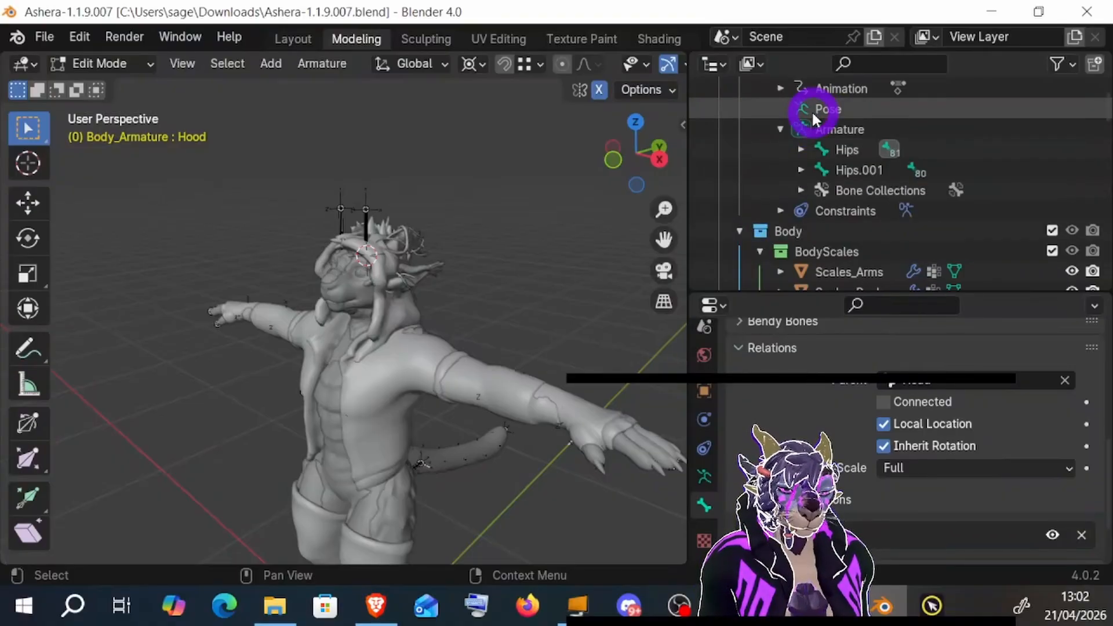
pyautogui.click(802, 149)
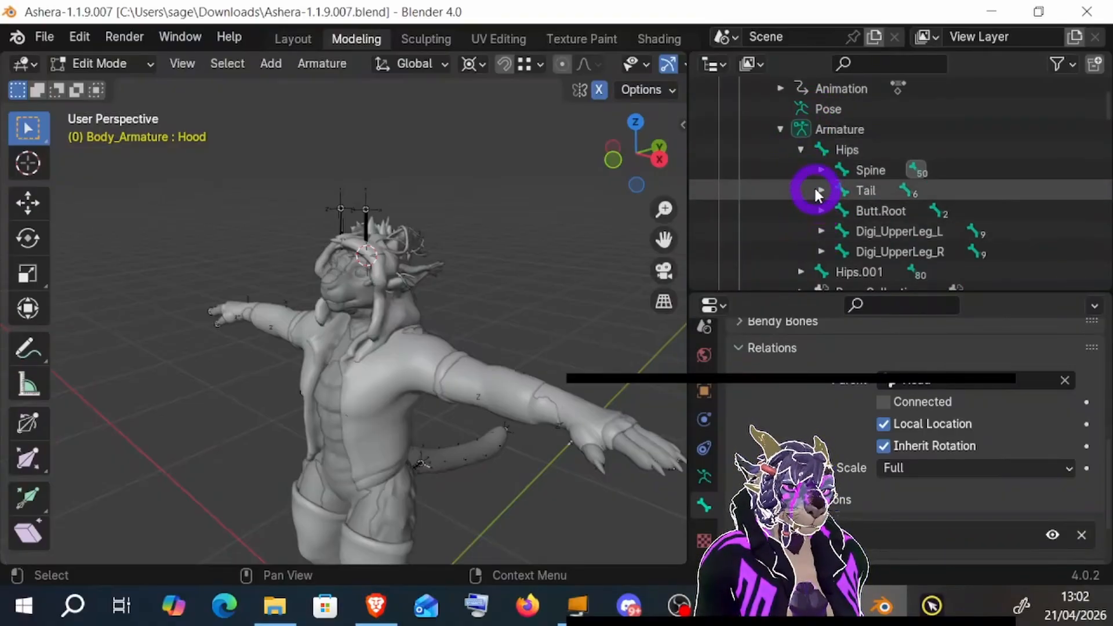
pyautogui.click(822, 170)
pyautogui.click(841, 190)
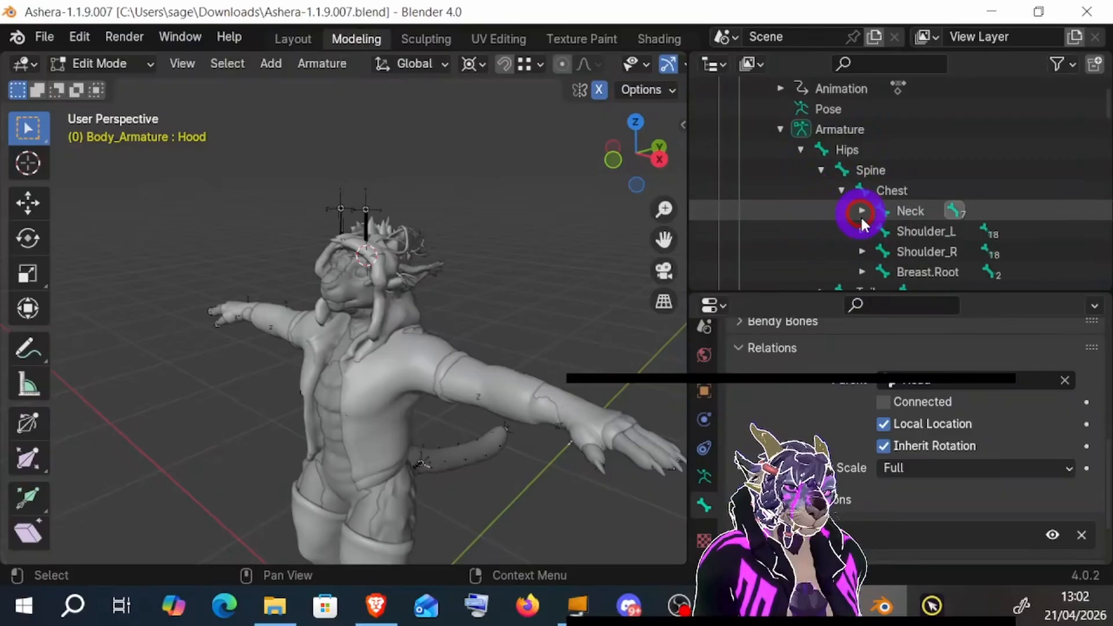
pyautogui.click(862, 212)
pyautogui.scroll(-4, 861, 212)
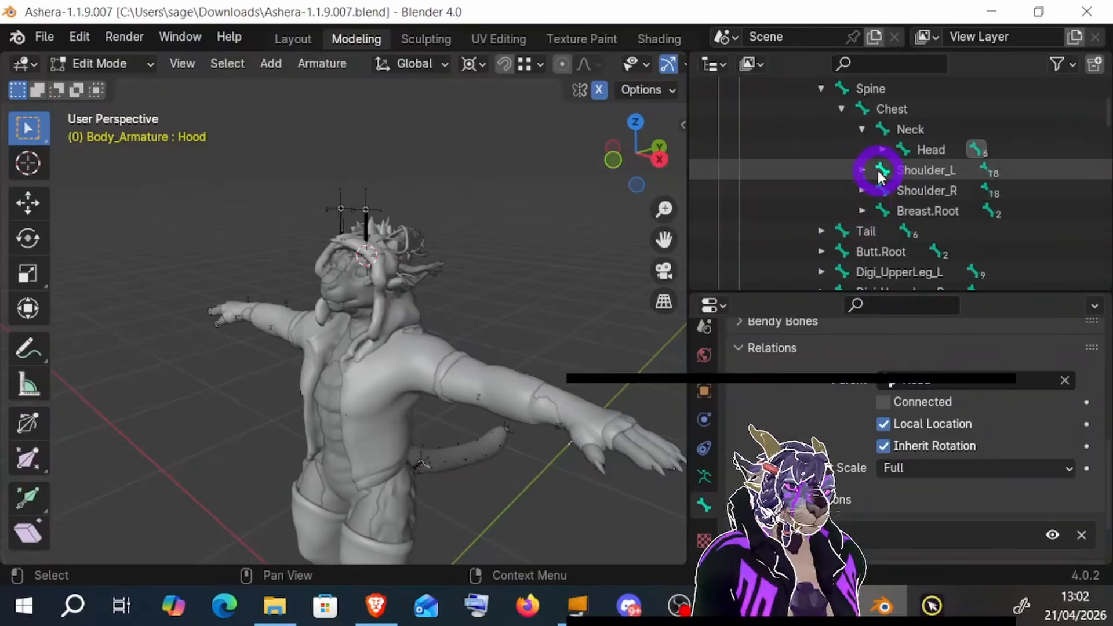
pyautogui.click(881, 150)
pyautogui.click(979, 232)
pyautogui.scroll(5, 934, 220)
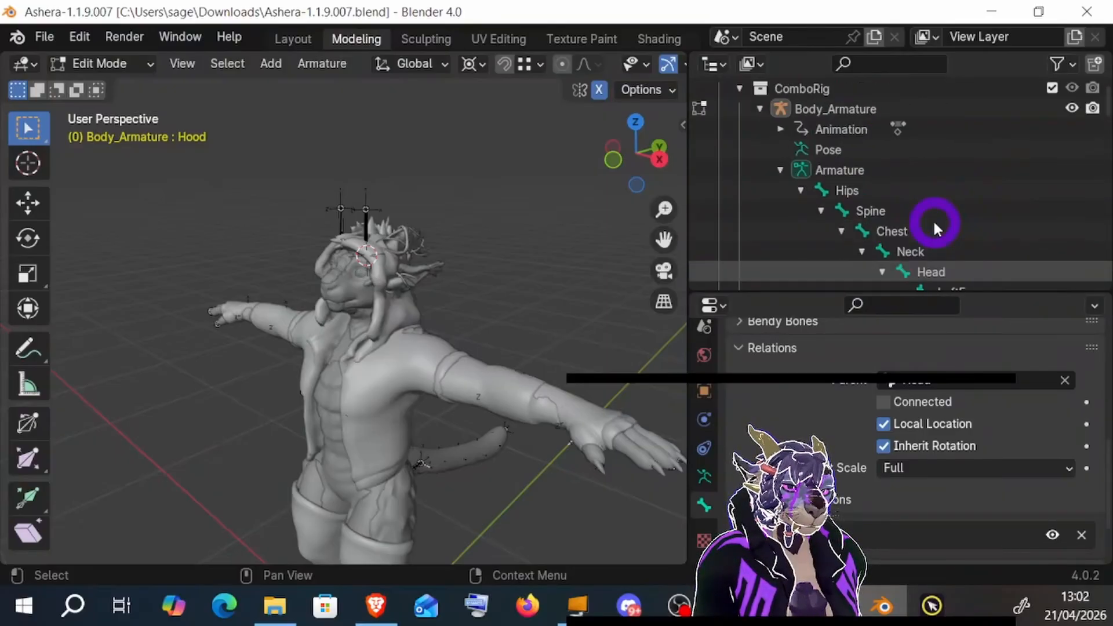
# - Collapse the original Hips hierarchy, select the duplicate Hips.001 bone and check its available operations
pyautogui.click(778, 210)
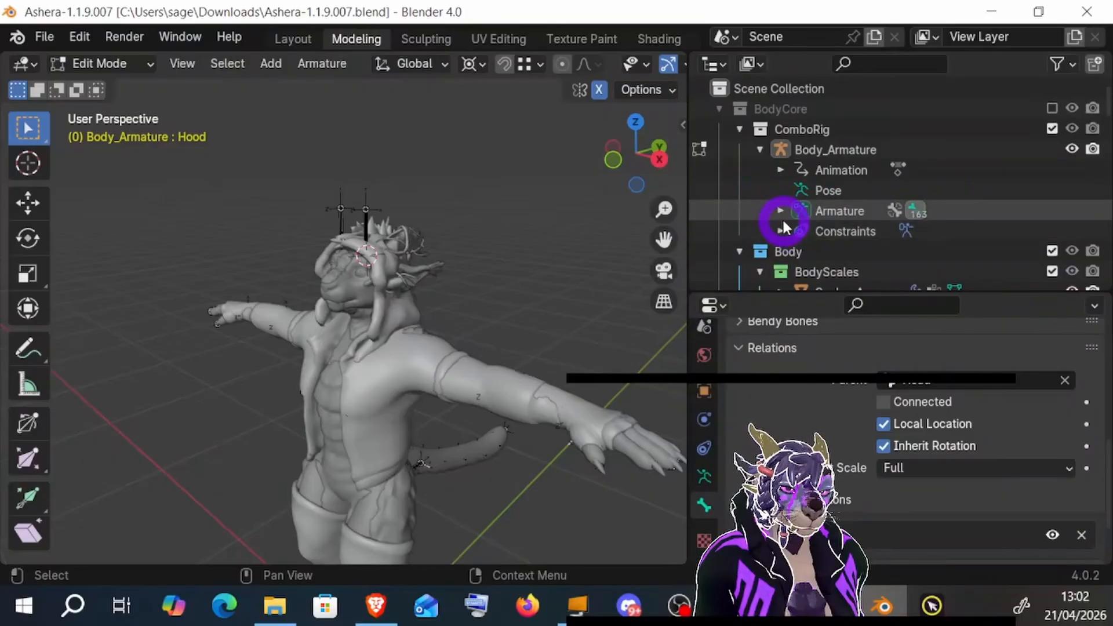
pyautogui.click(781, 214)
pyautogui.scroll(-2, 790, 210)
pyautogui.click(799, 195)
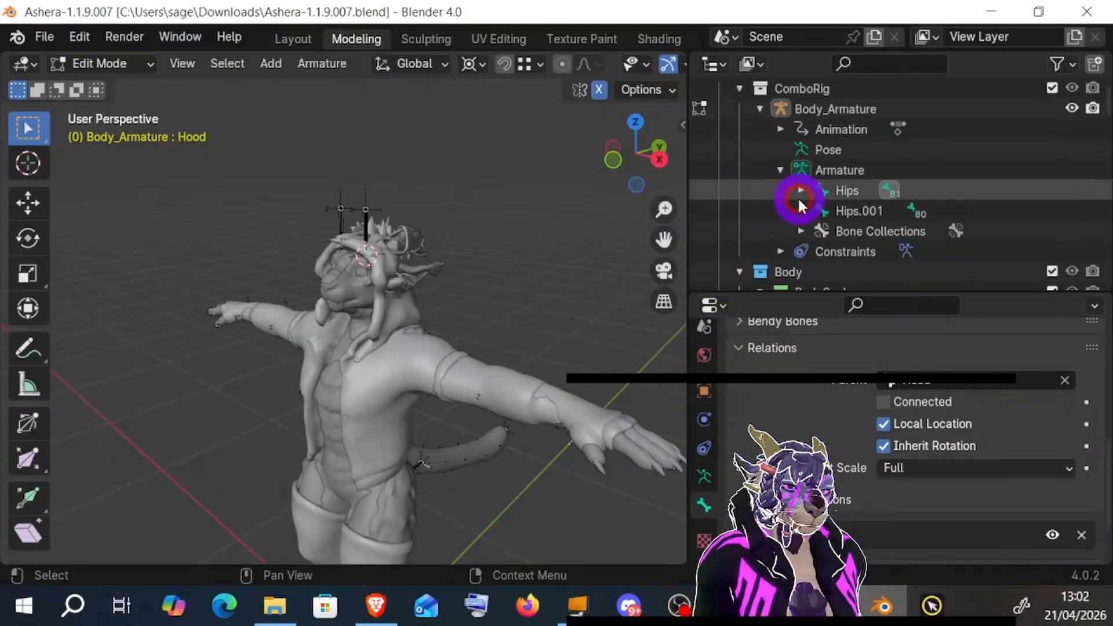
pyautogui.click(870, 215)
pyautogui.rightClick(887, 214)
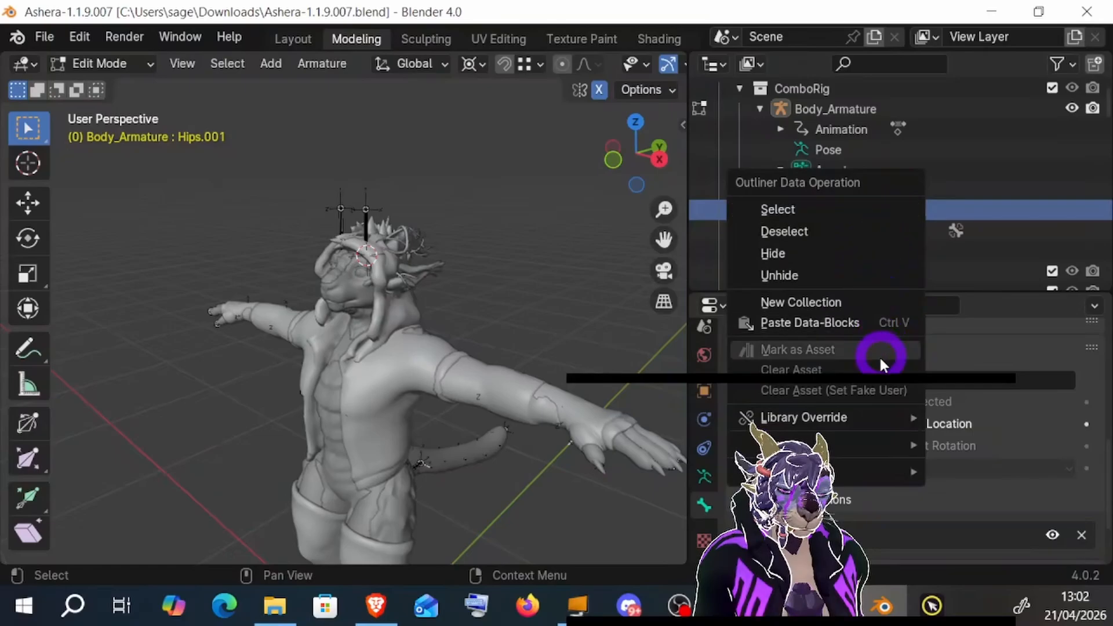
pyautogui.rightClick(902, 213)
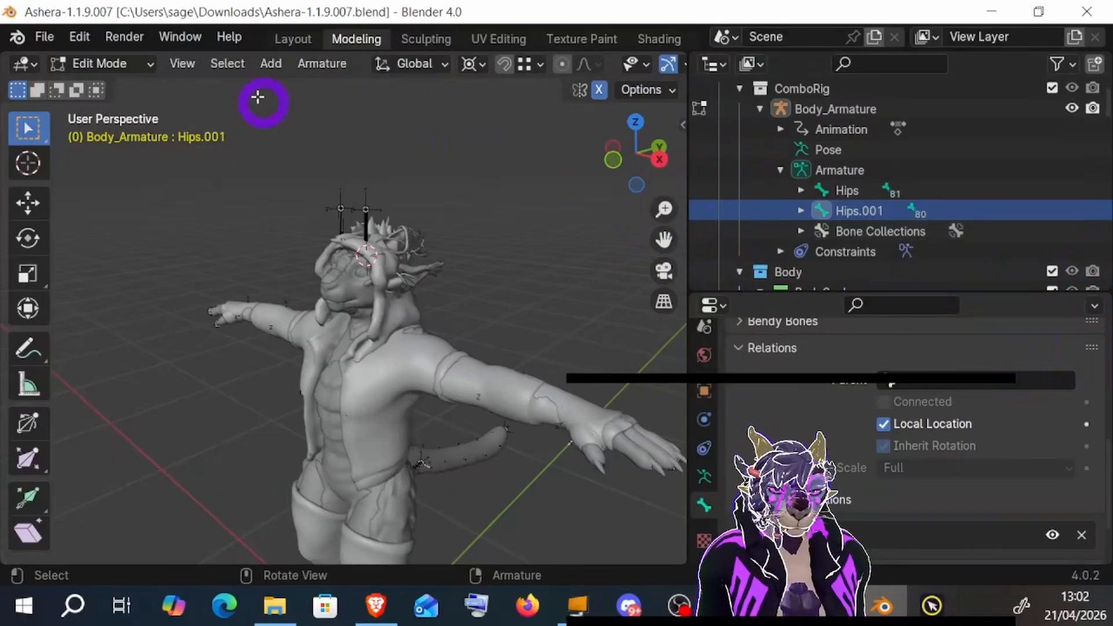
# - Return to Object Mode, expand Hips.001 and apply the Select operation to that bone
pyautogui.click(114, 65)
pyautogui.click(114, 87)
pyautogui.keyDown('shift'); pyautogui.click(801, 211); pyautogui.keyUp('shift')
pyautogui.scroll(-3, 828, 229)
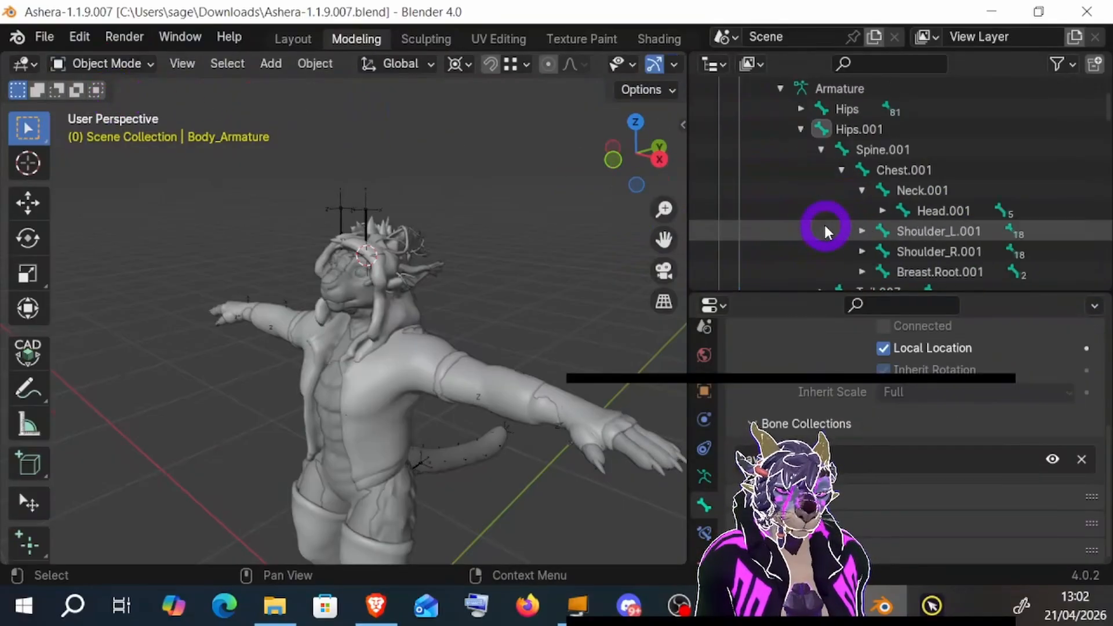
pyautogui.rightClick(868, 130)
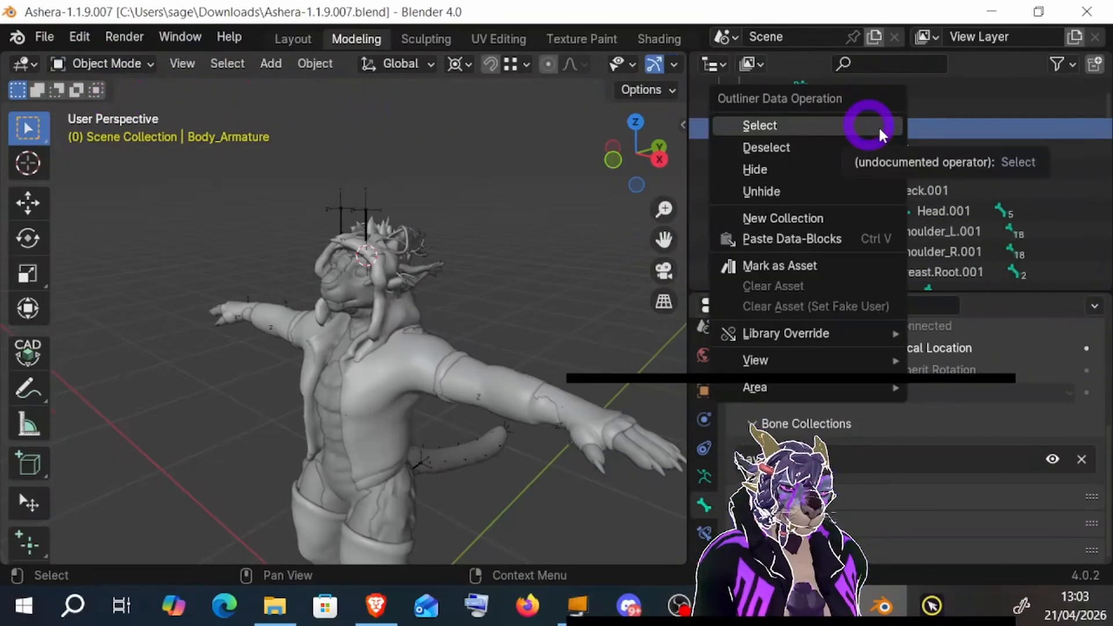
pyautogui.click(867, 124)
pyautogui.rightClick(885, 134)
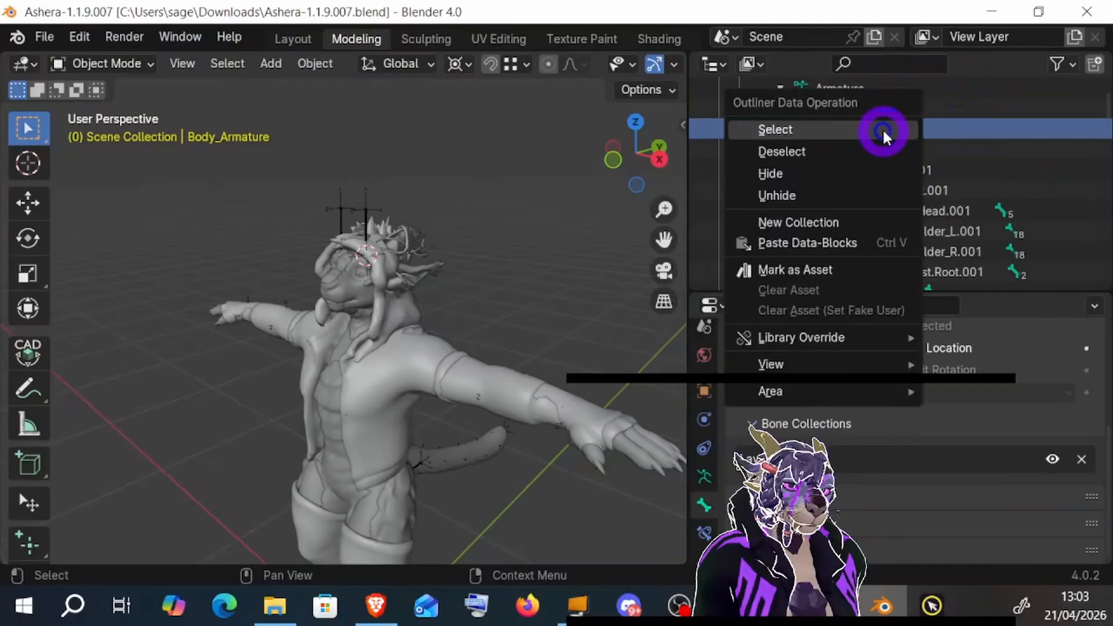
pyautogui.click(884, 134)
# - Switch Body_Armature to Edit Mode and split the duplicate Hips.001 bone off from its child bones
pyautogui.click(117, 63)
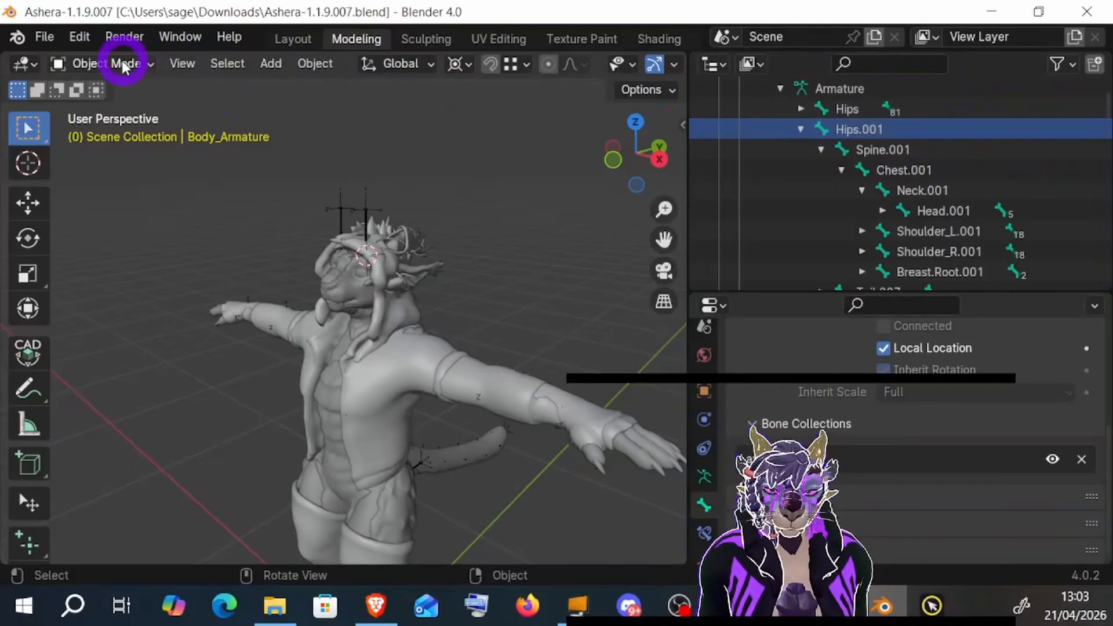
pyautogui.click(107, 107)
pyautogui.click(851, 193)
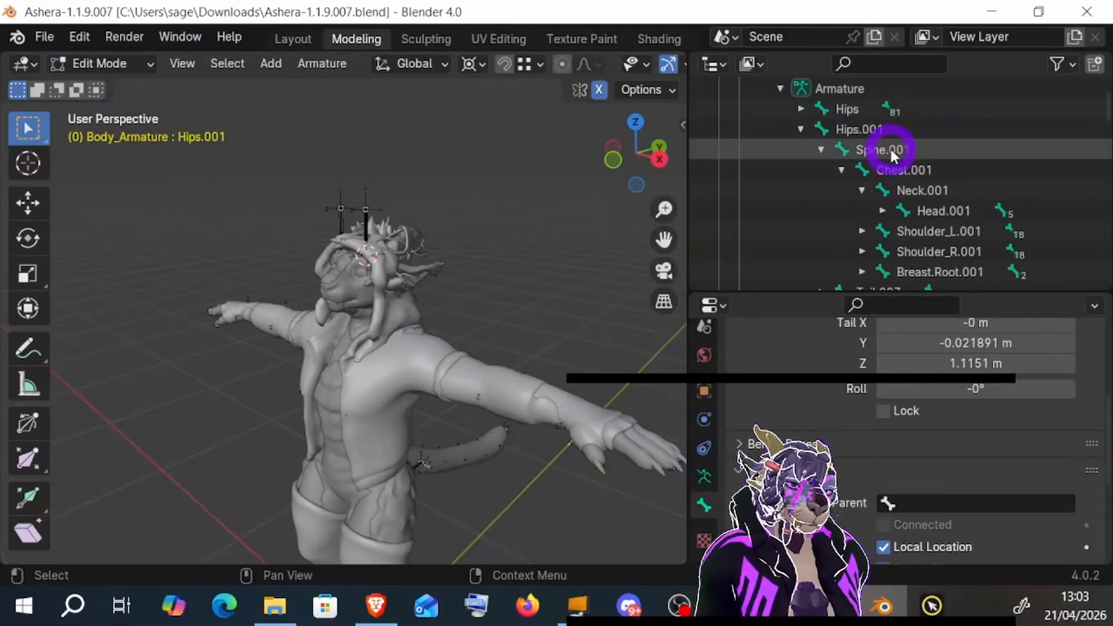
pyautogui.click(852, 129)
pyautogui.rightClick(883, 129)
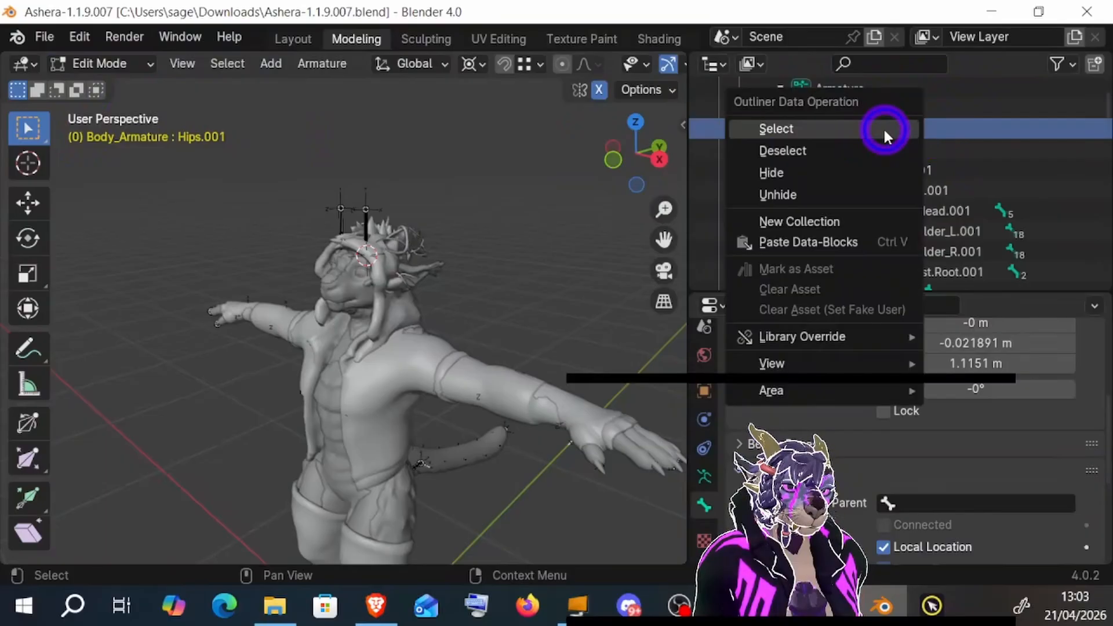
pyautogui.rightClick(531, 216)
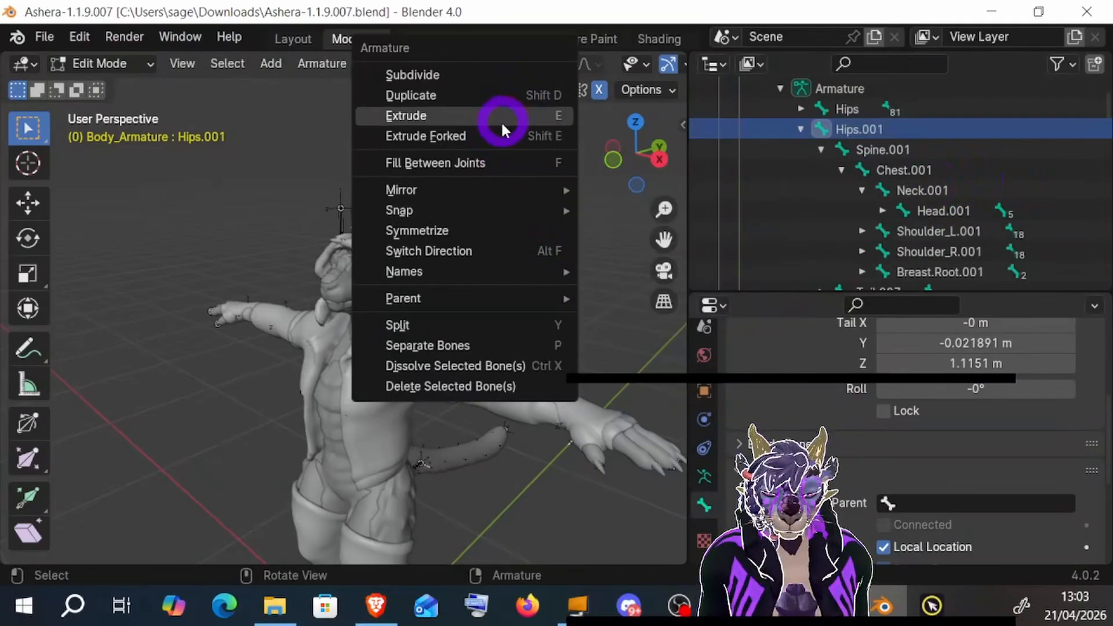
pyautogui.click(559, 322)
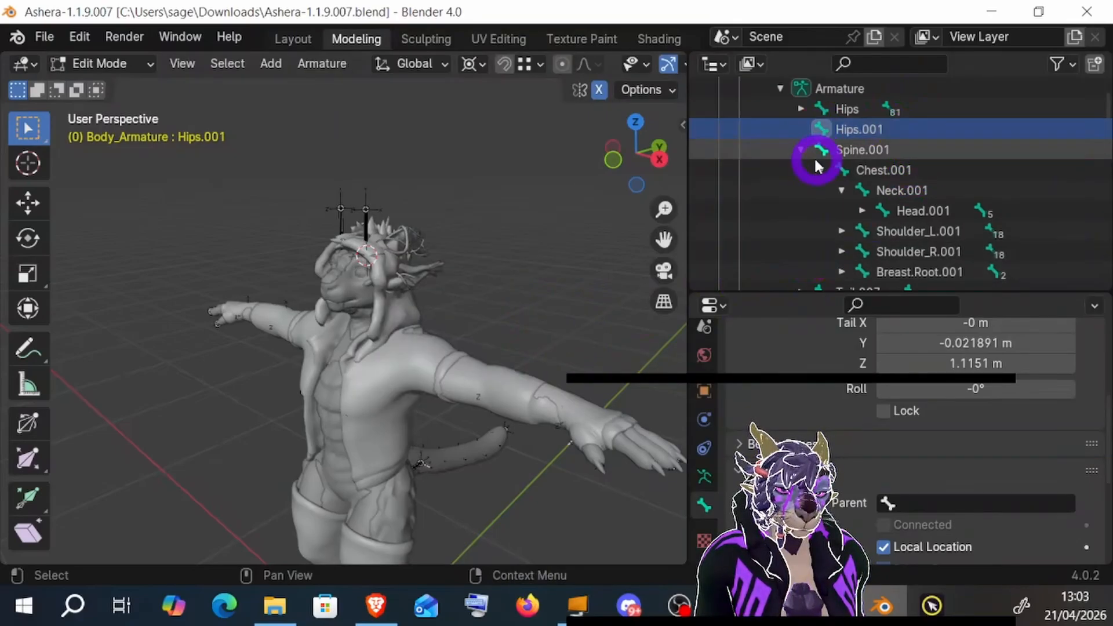
pyautogui.click(791, 150)
pyautogui.click(797, 150)
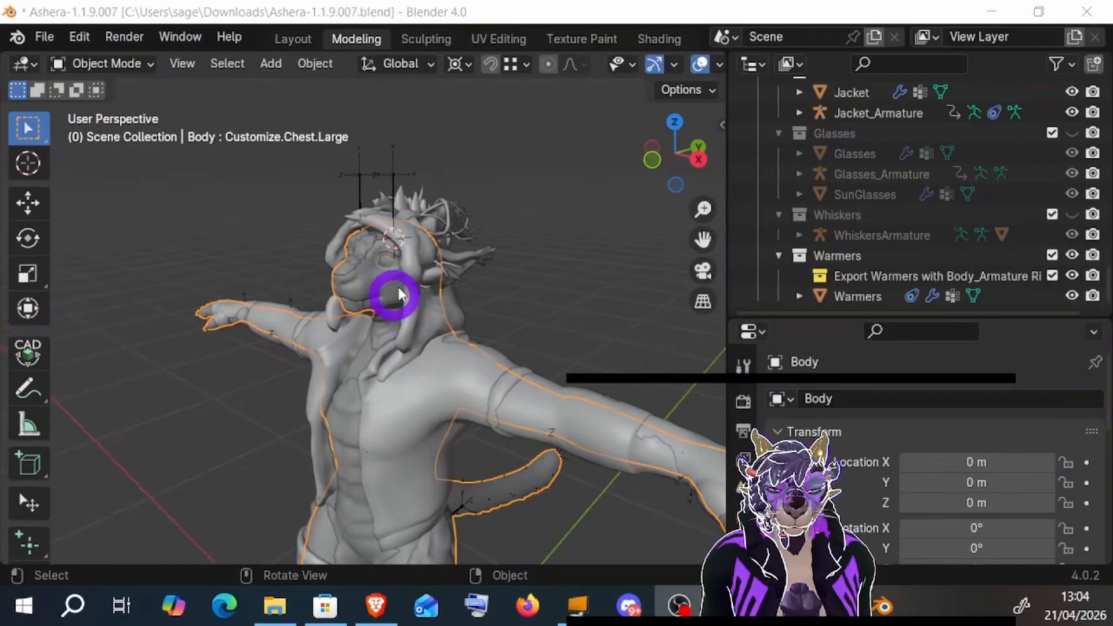
# - Look through the outliner's body, hair and accessory collections to locate the Hoodie's Jacket_Armature
pyautogui.click(131, 67)
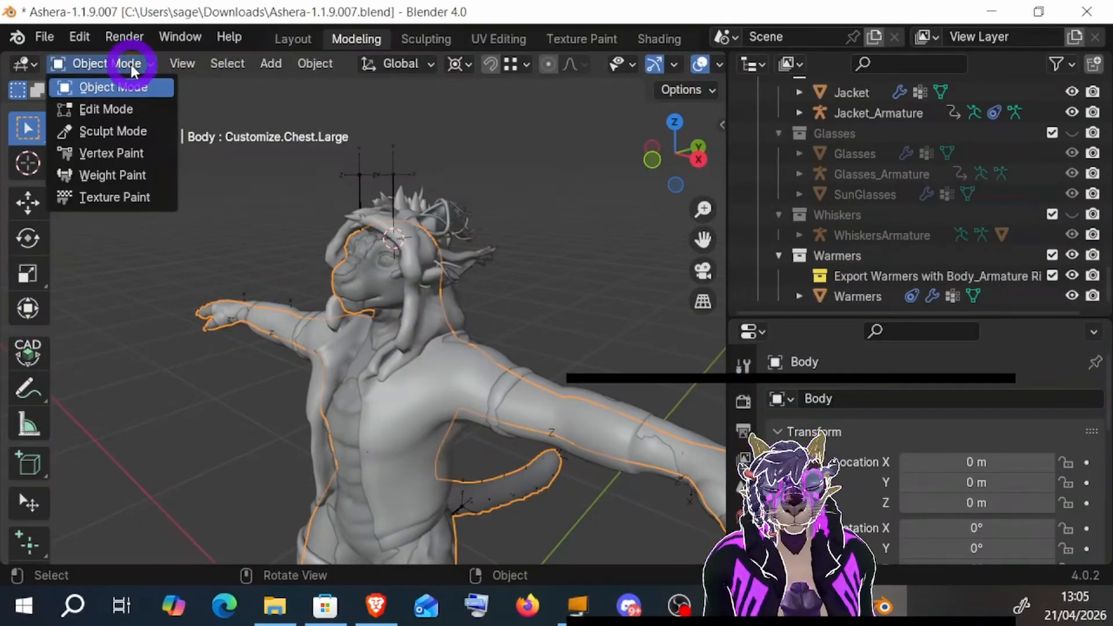
pyautogui.click(129, 65)
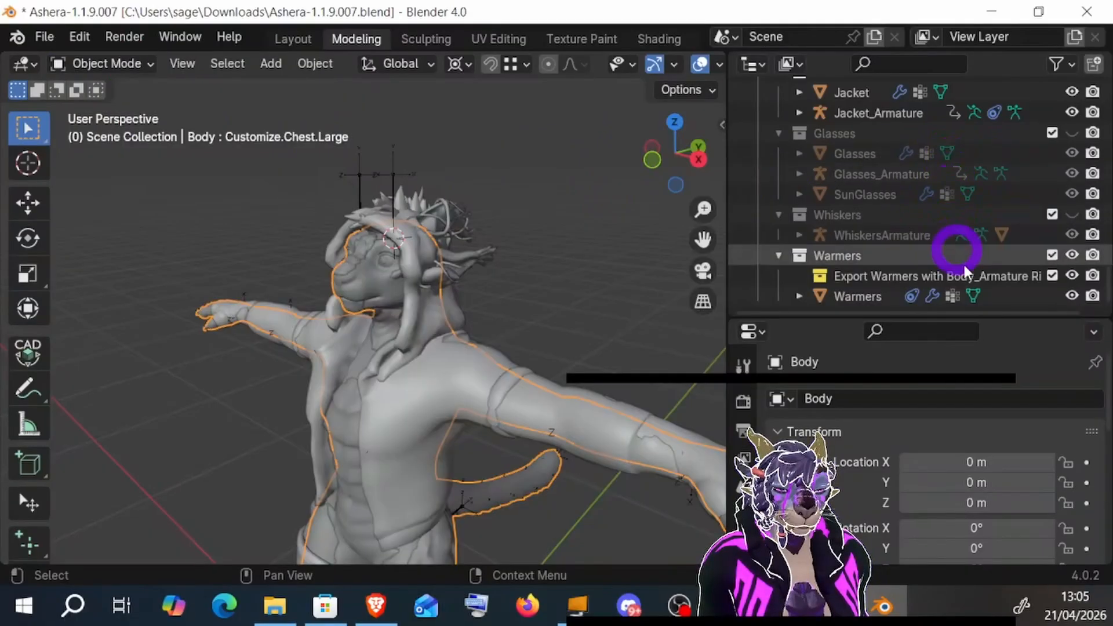
pyautogui.scroll(5, 950, 246)
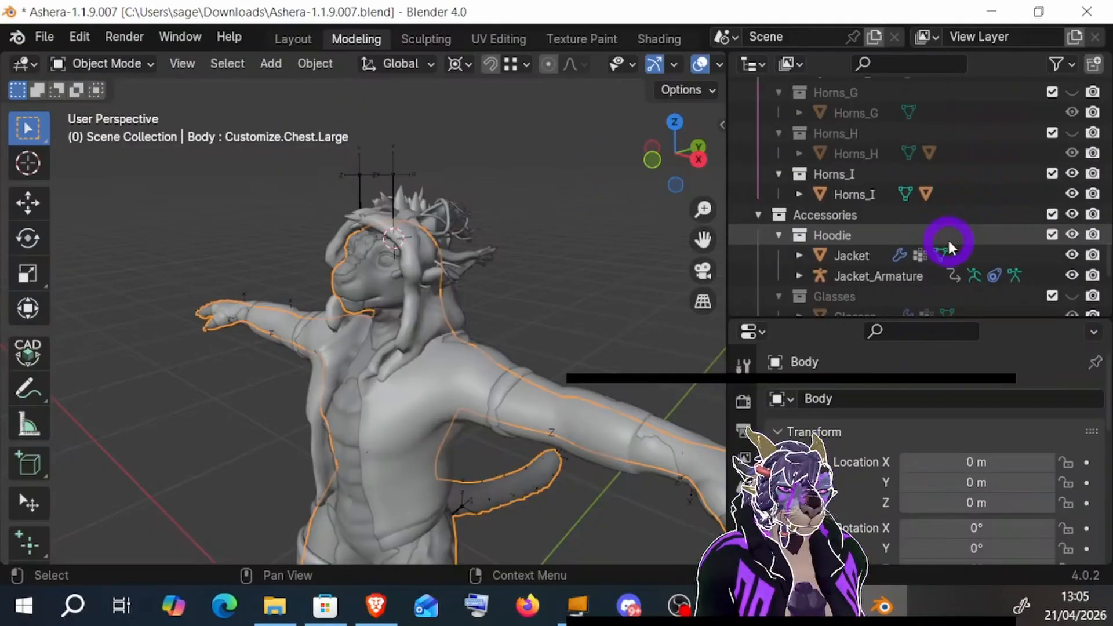
pyautogui.scroll(6, 950, 246)
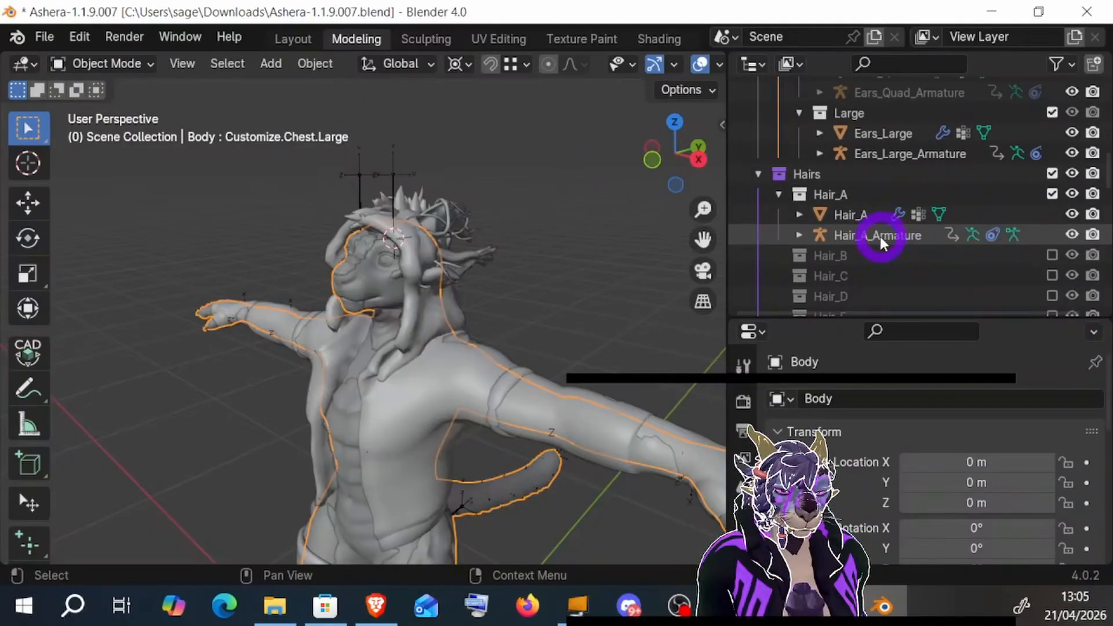
pyautogui.scroll(3, 881, 242)
pyautogui.scroll(-3, 882, 243)
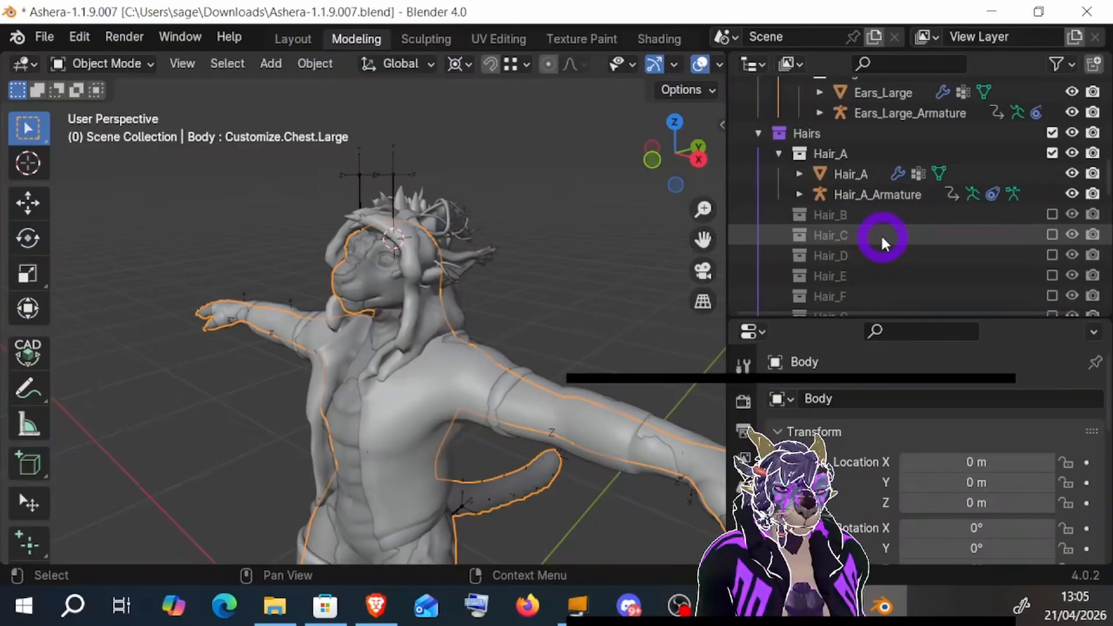
pyautogui.scroll(6, 858, 208)
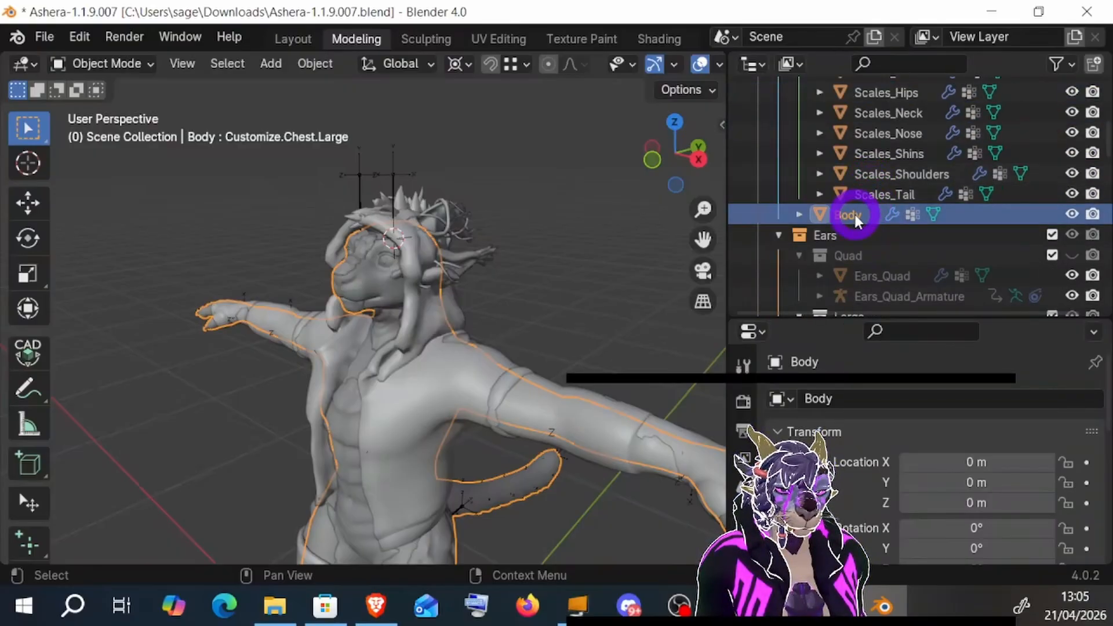
pyautogui.scroll(-10, 857, 220)
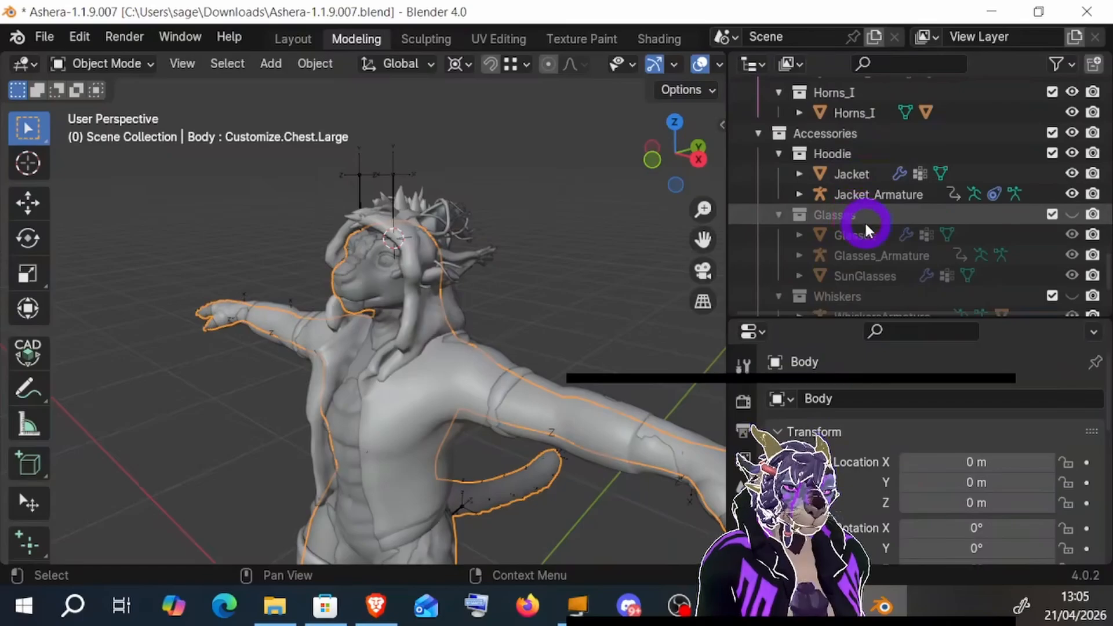
pyautogui.scroll(-2, 868, 230)
pyautogui.scroll(1, 876, 155)
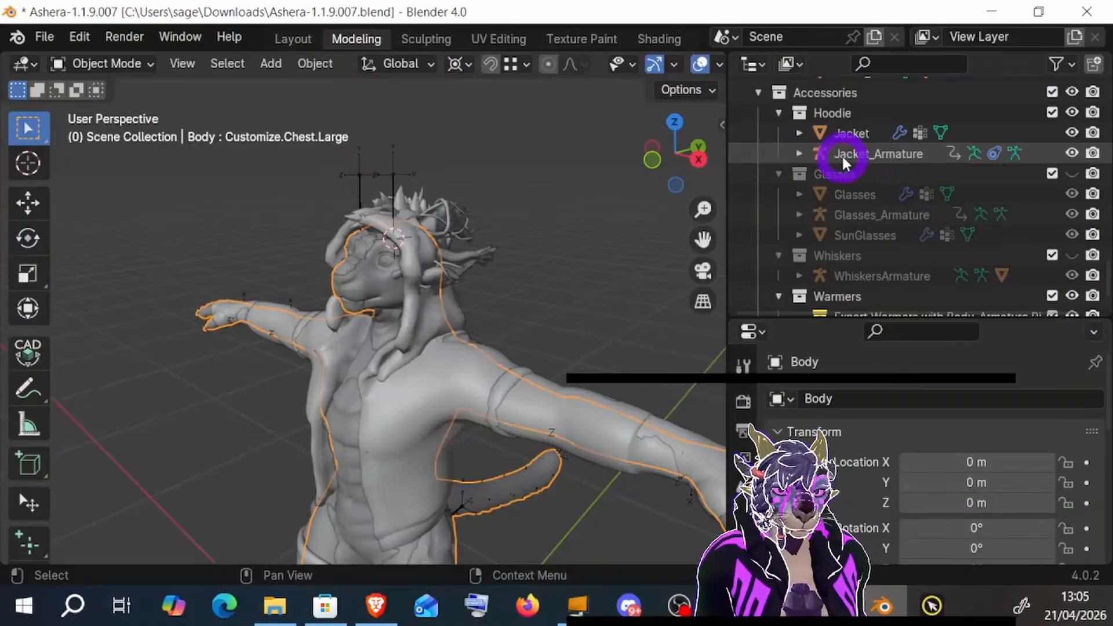
# - Copy Jacket_Armature from the Hoodie collection and paste a duplicate of it into the scene
pyautogui.rightClick(860, 156)
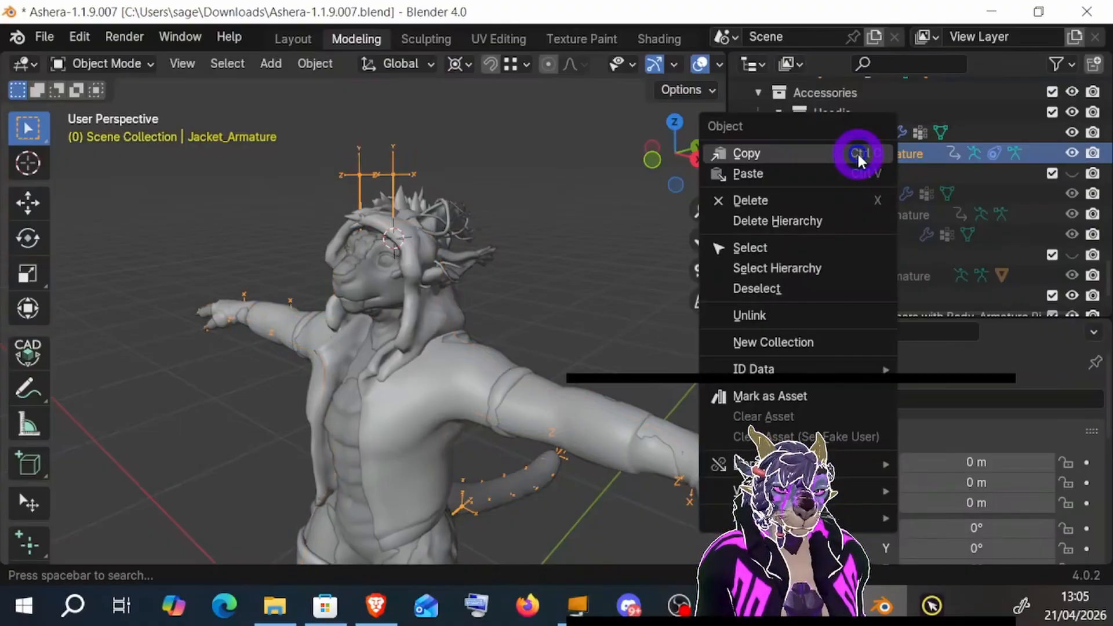
pyautogui.click(841, 154)
pyautogui.rightClick(838, 154)
pyautogui.click(820, 173)
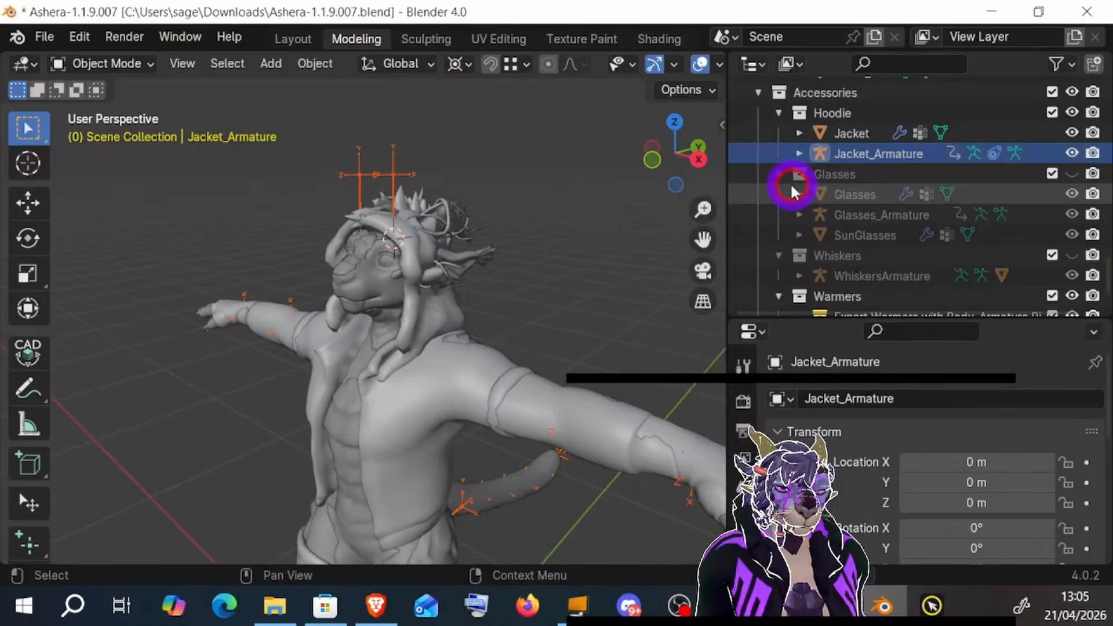
# - Select the pasted jacket armature together with Body_Armature as the active object and join them
pyautogui.scroll(-2, 884, 228)
pyautogui.click(847, 304)
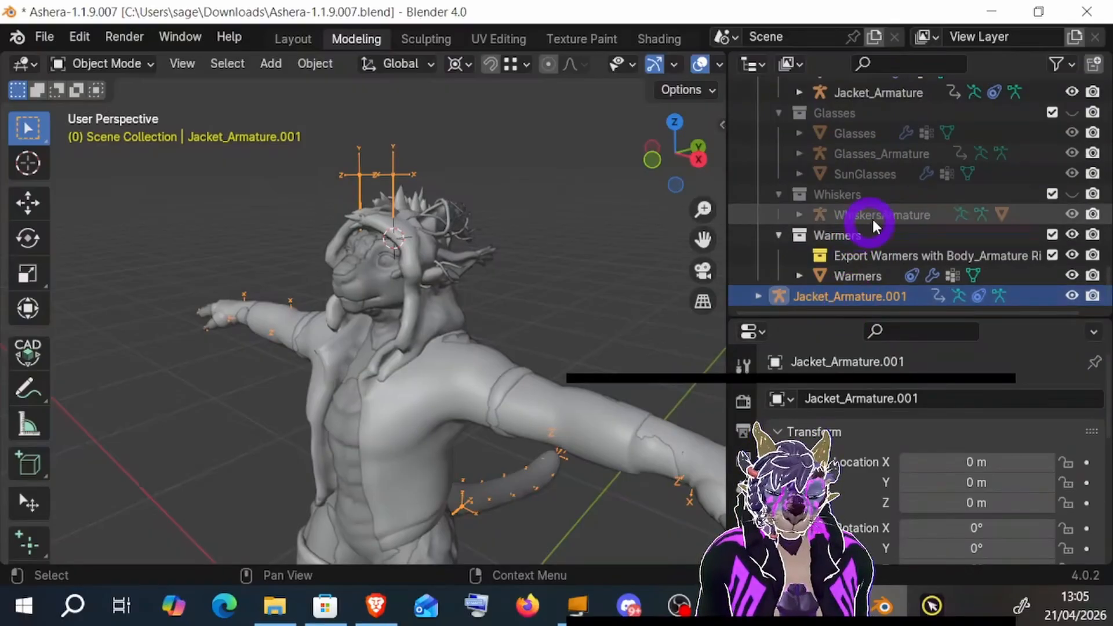
pyautogui.scroll(15, 874, 223)
pyautogui.scroll(10, 881, 217)
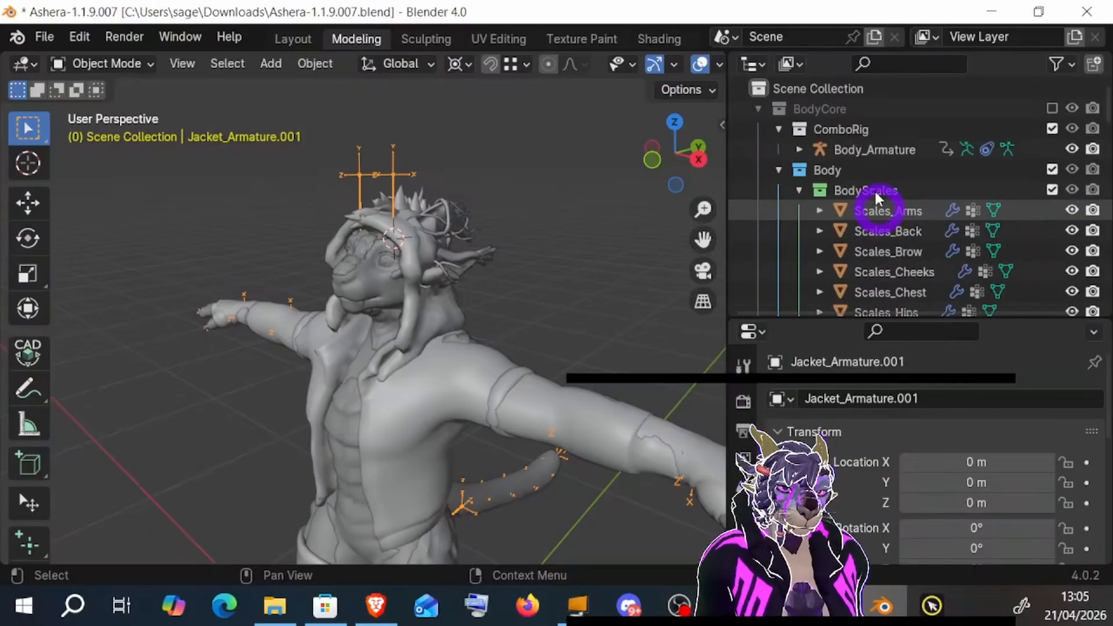
pyautogui.click(877, 151)
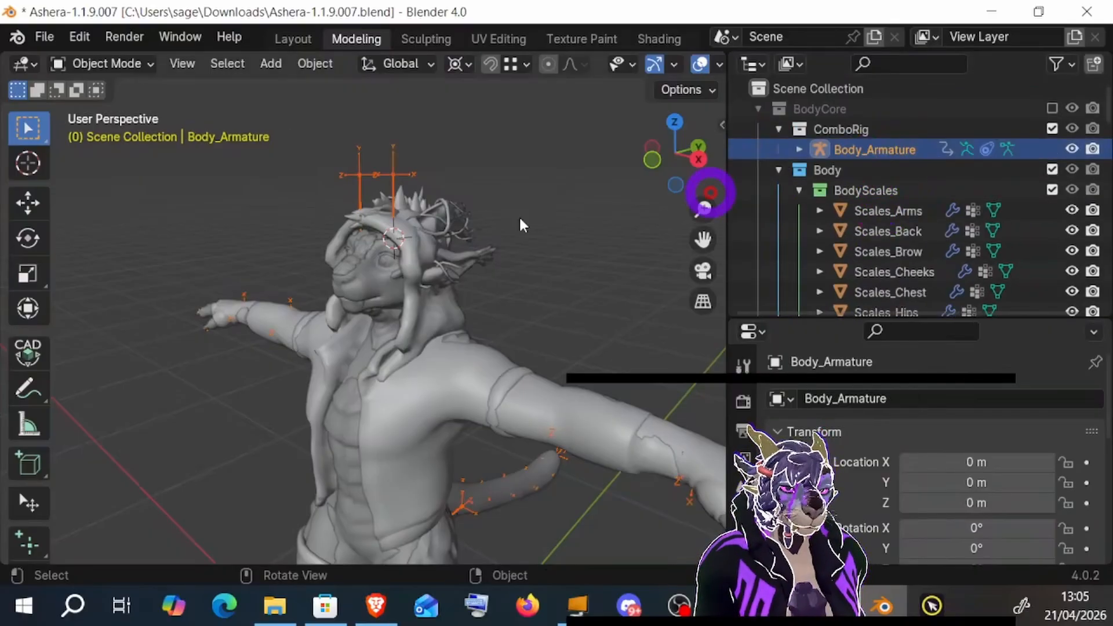
pyautogui.rightClick(496, 205)
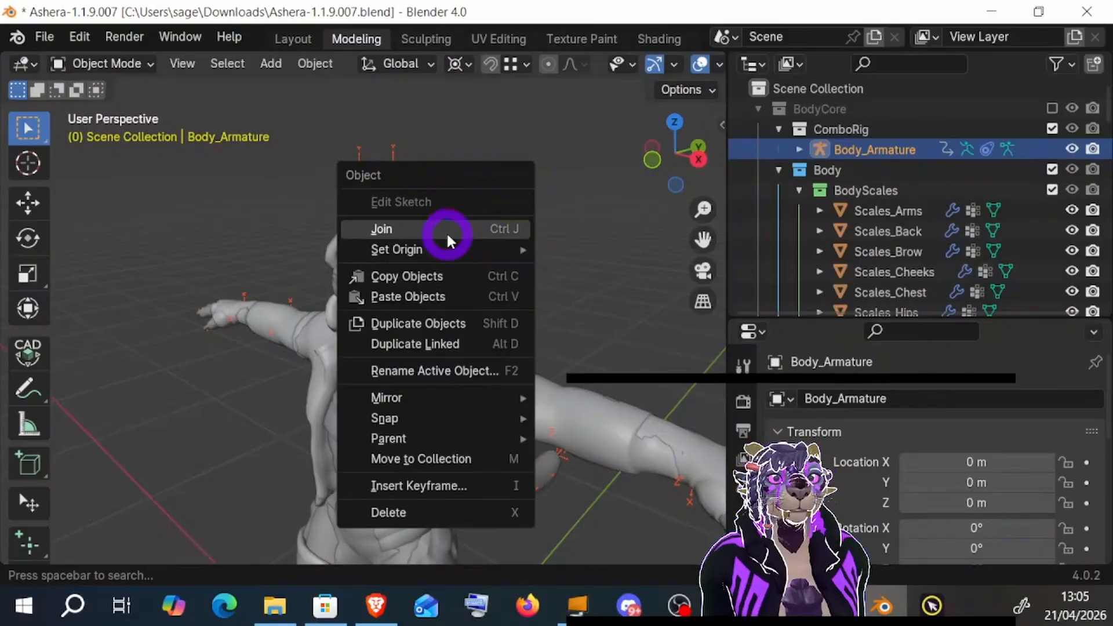
pyautogui.click(447, 229)
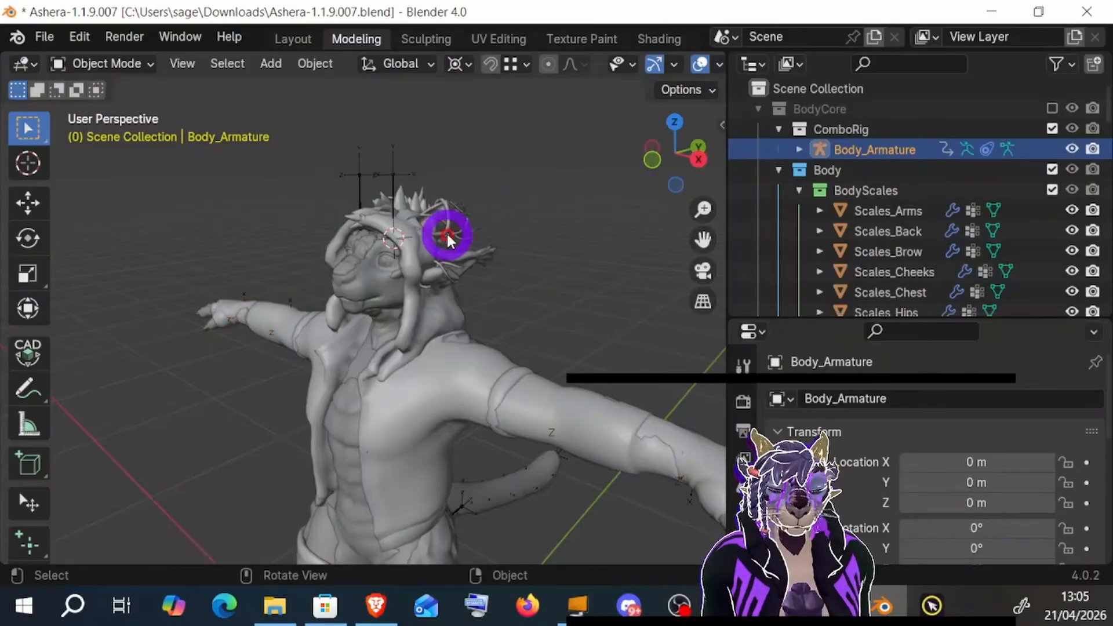
# - Expand the Armature data under Body_Armature, enter Edit Mode and show the bone properties
pyautogui.click(795, 150)
pyautogui.click(798, 151)
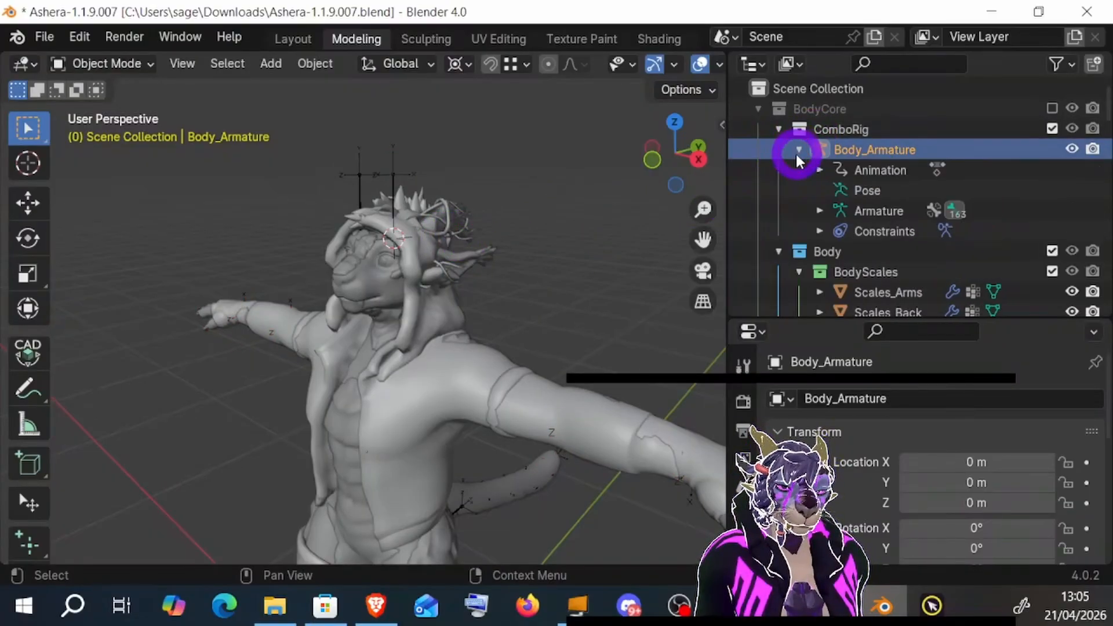
pyautogui.click(818, 212)
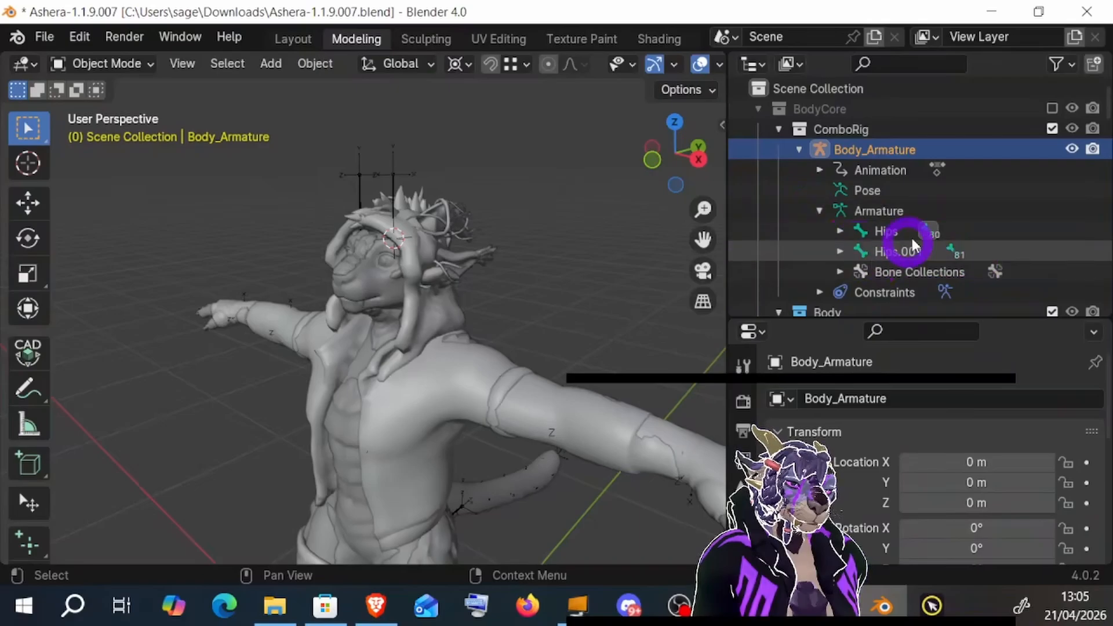
pyautogui.click(103, 62)
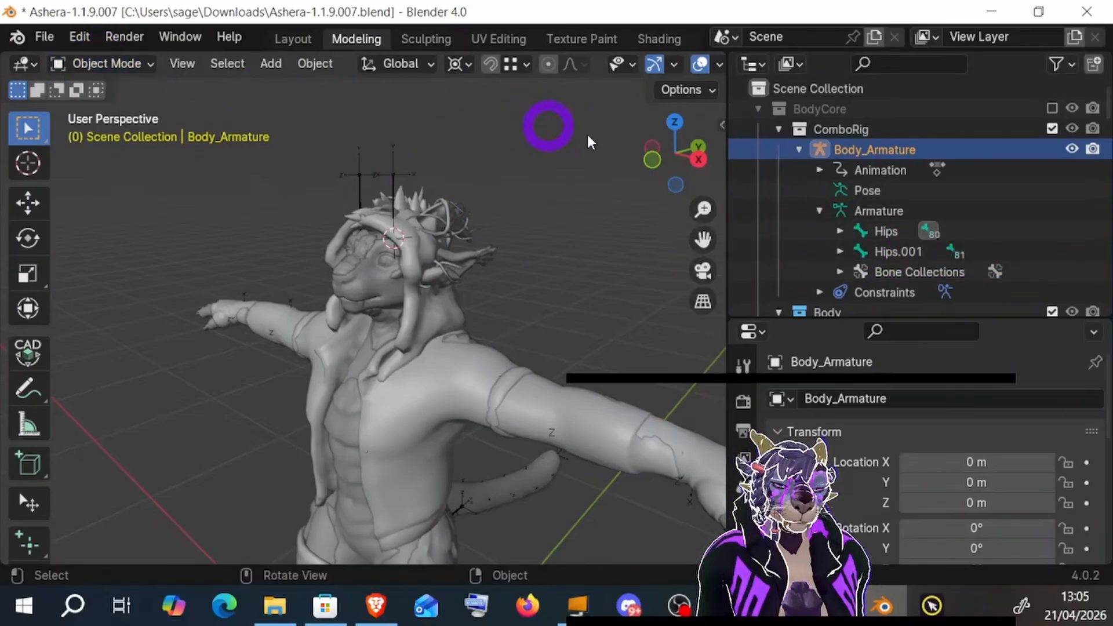
pyautogui.click(102, 64)
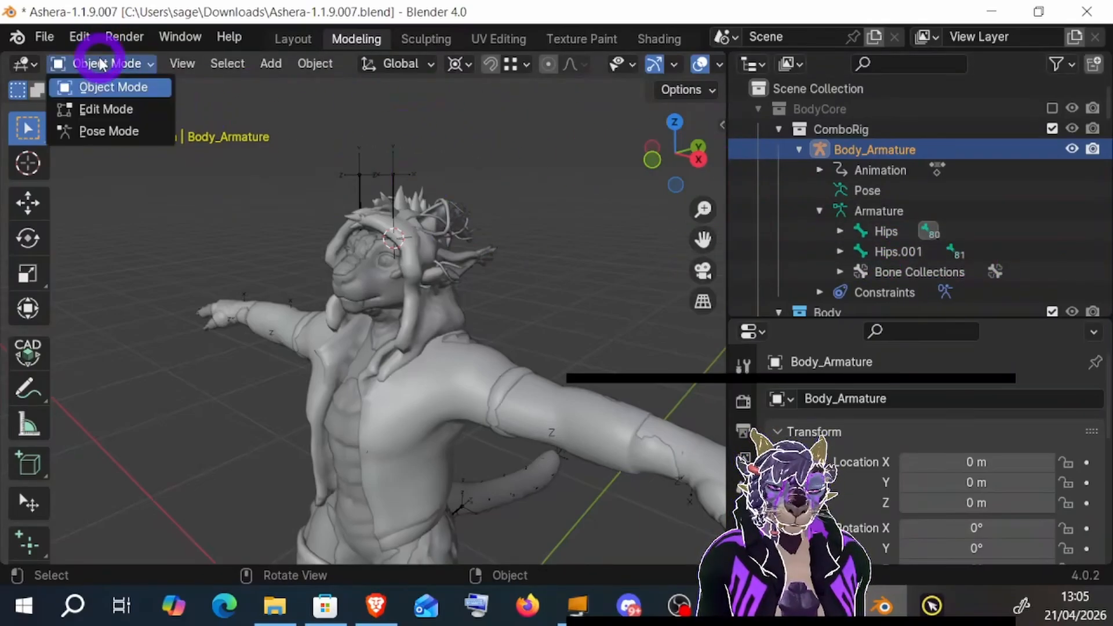
pyautogui.click(104, 110)
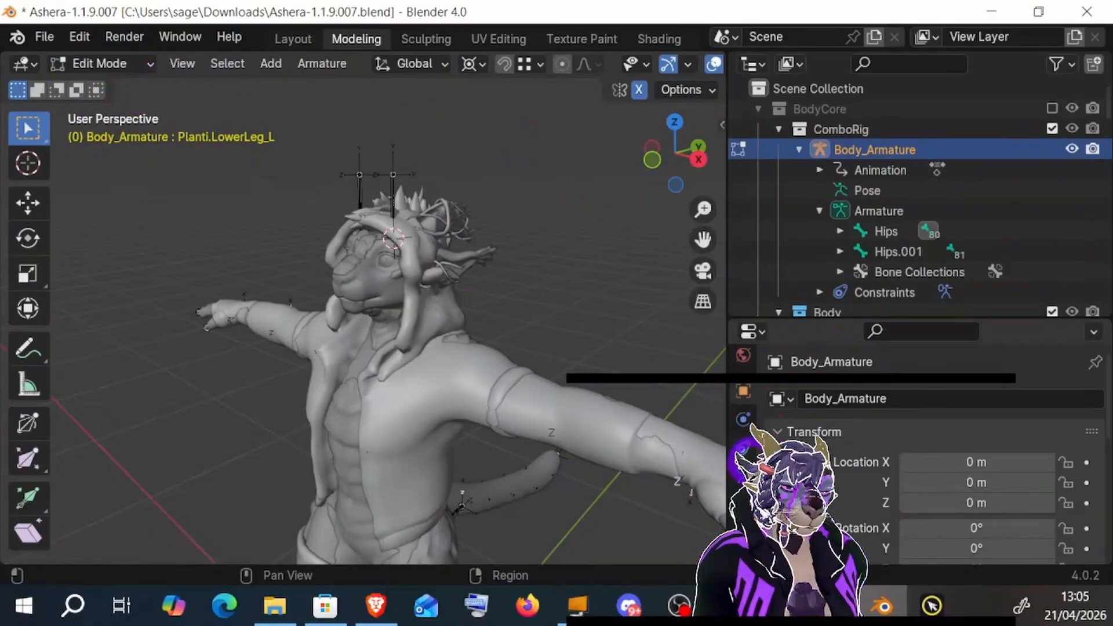
pyautogui.click(746, 504)
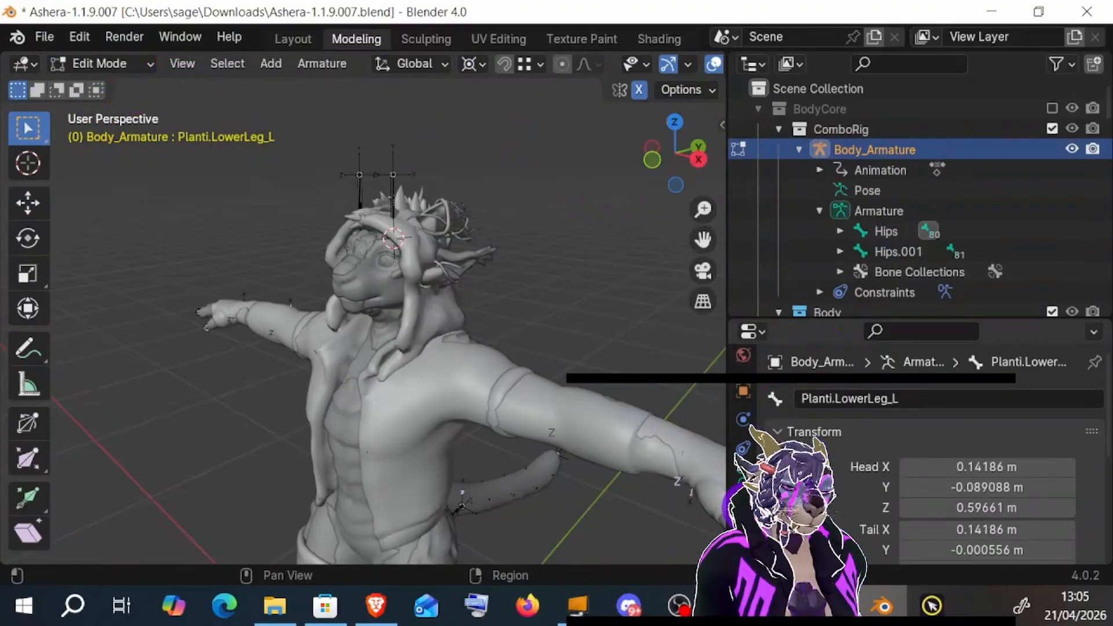
# - Expand the Hips.001 hierarchy through Spine.001, Chest.001 and Neck.001 to the bones under Head.001
pyautogui.click(841, 252)
pyautogui.scroll(-4, 839, 249)
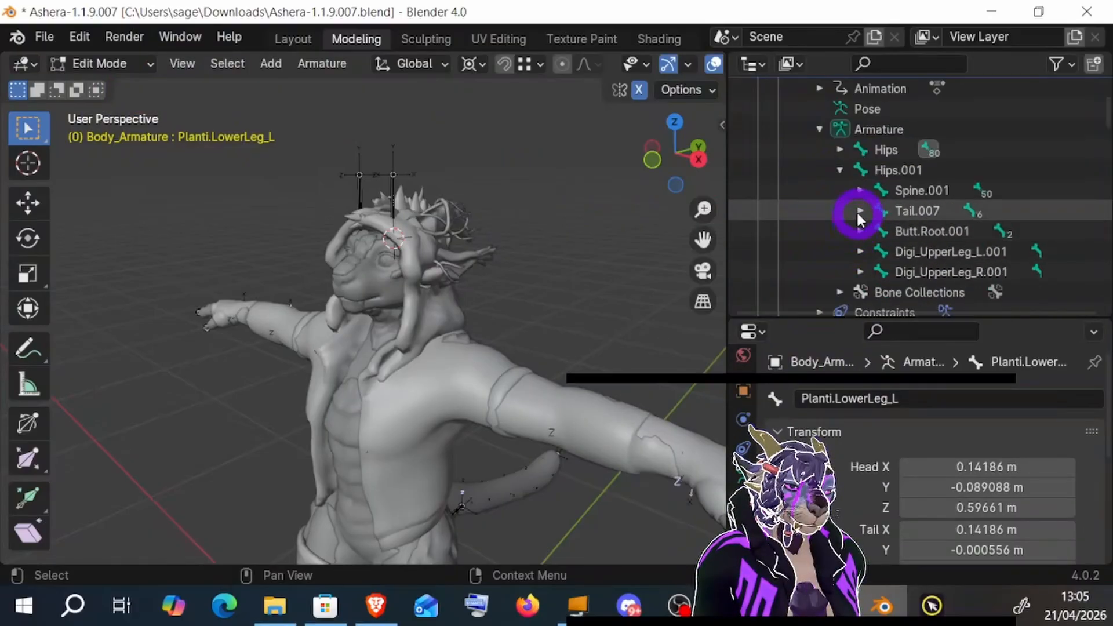
pyautogui.click(861, 190)
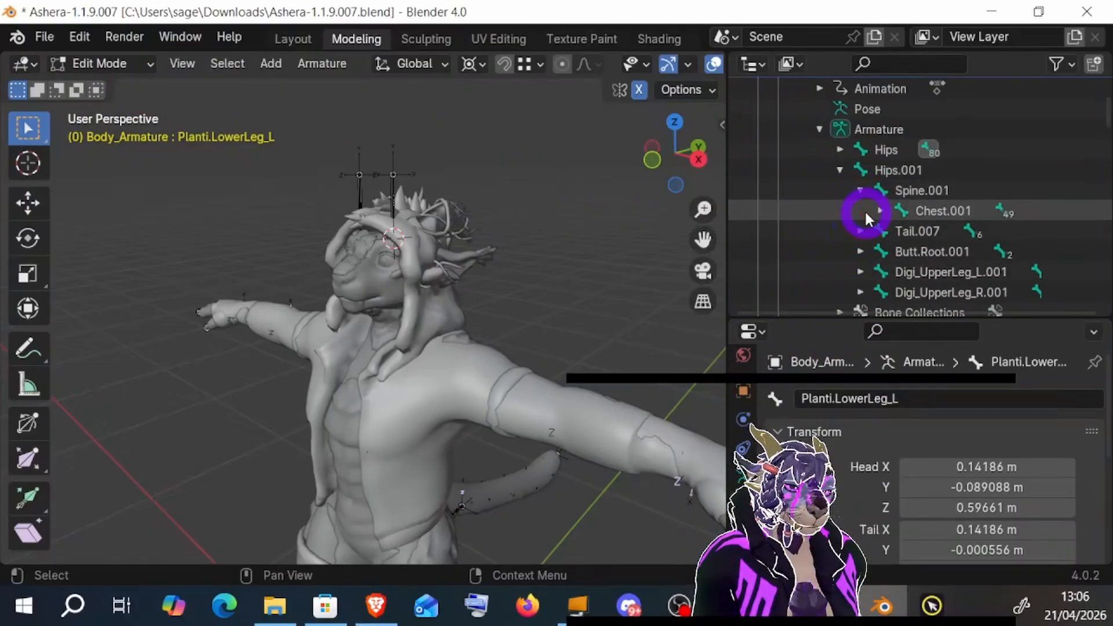
pyautogui.click(882, 211)
pyautogui.click(901, 232)
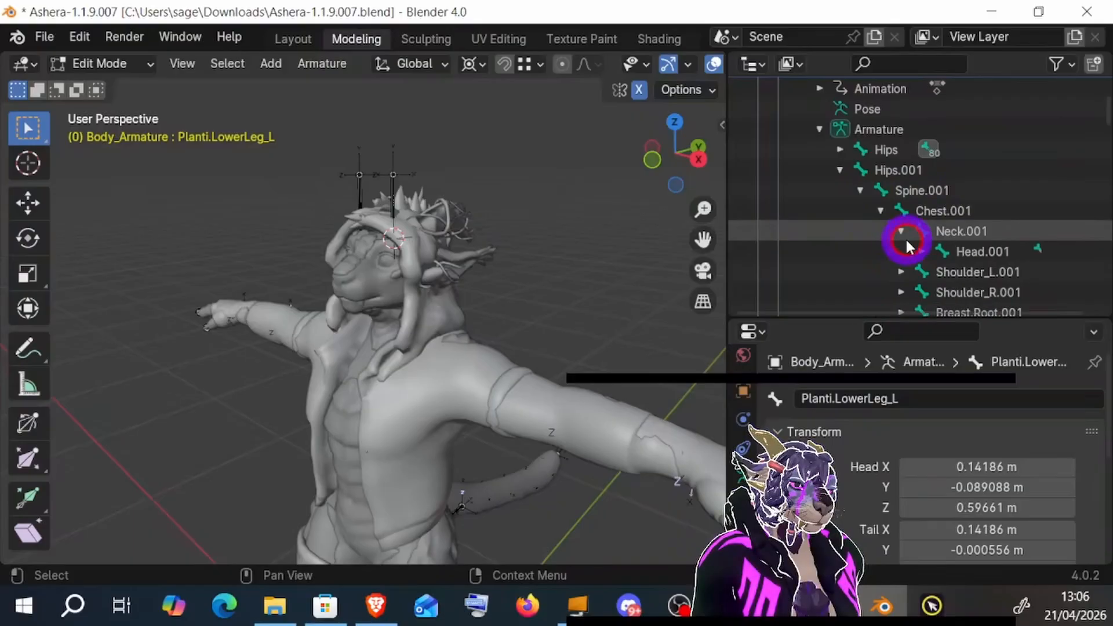
pyautogui.click(921, 252)
pyautogui.scroll(-4, 917, 250)
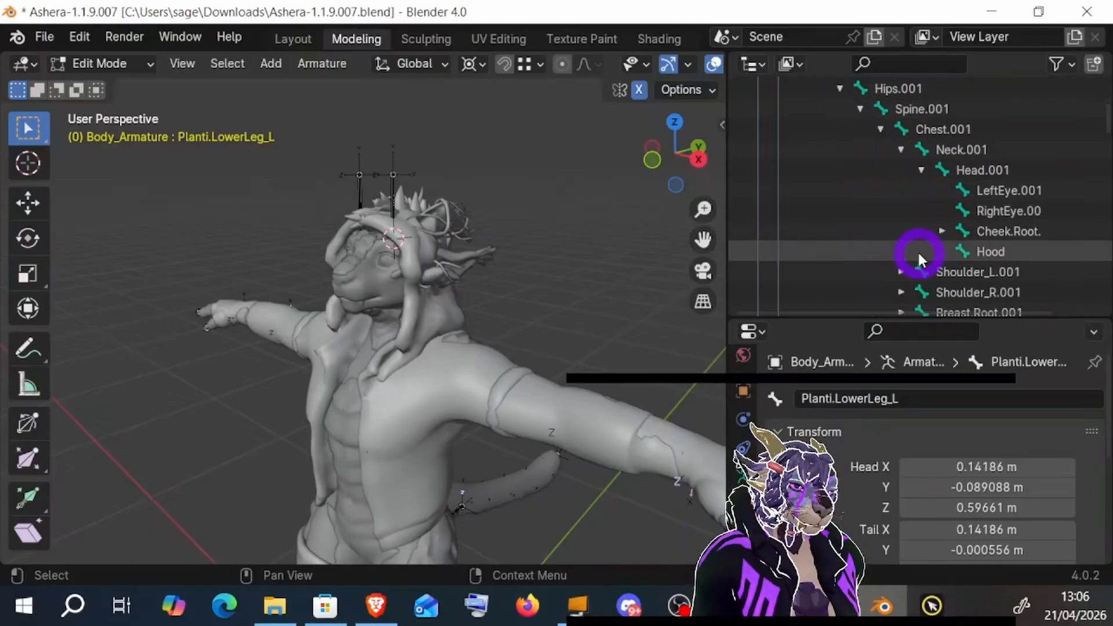
# - Select the Hood bone under Head.001 and set its parent to Head in the bone relations
pyautogui.click(1003, 251)
pyautogui.scroll(-5, 944, 402)
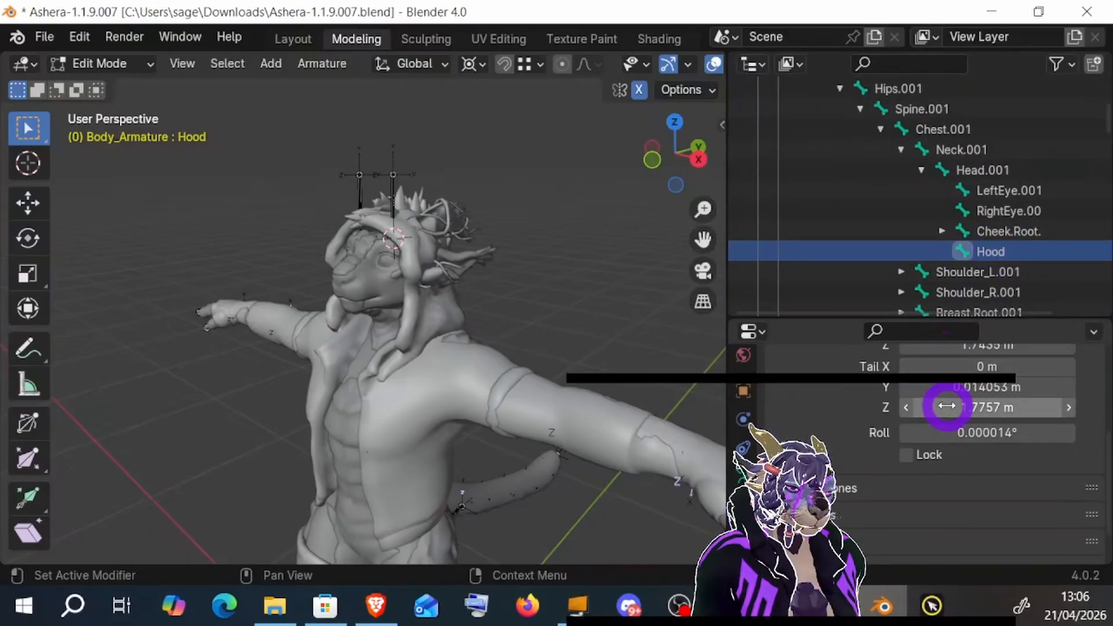
pyautogui.click(847, 471)
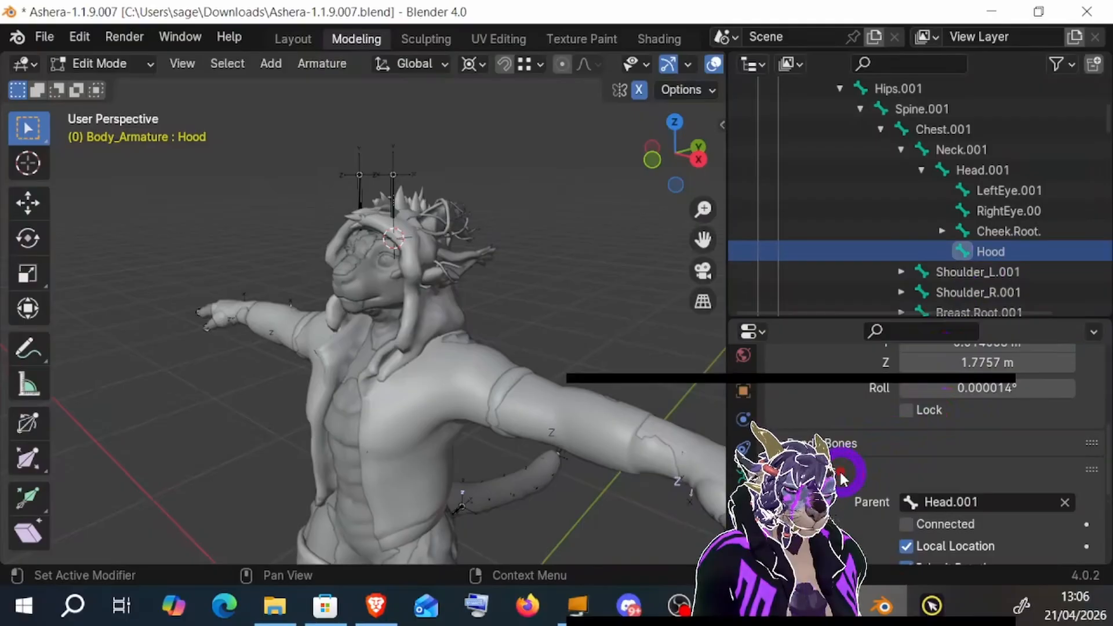
pyautogui.scroll(-2, 858, 469)
pyautogui.click(974, 462)
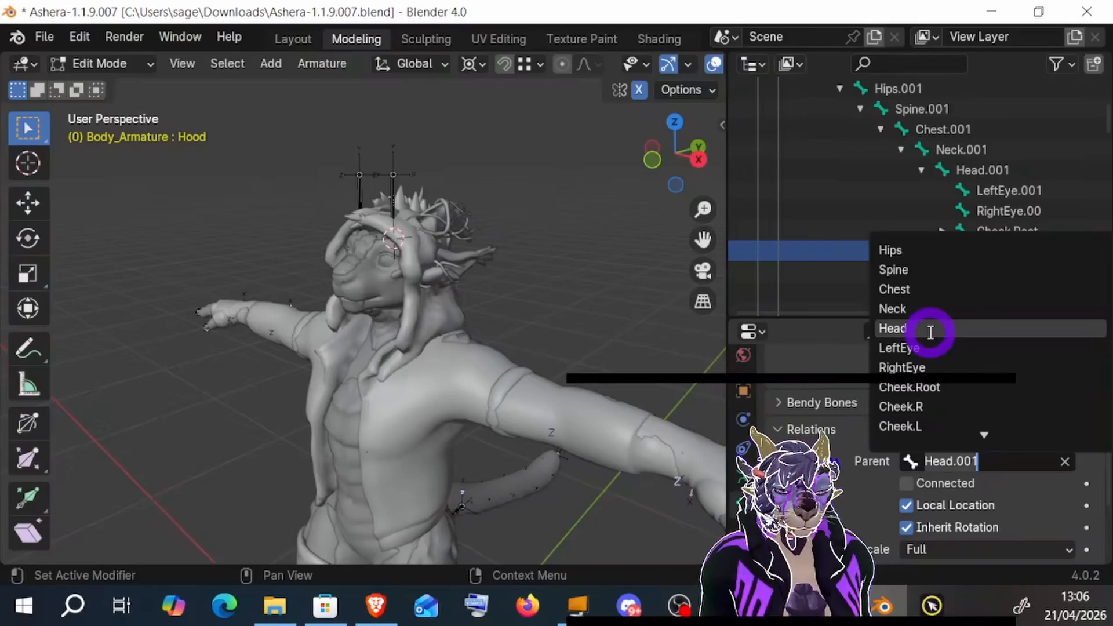
pyautogui.click(904, 329)
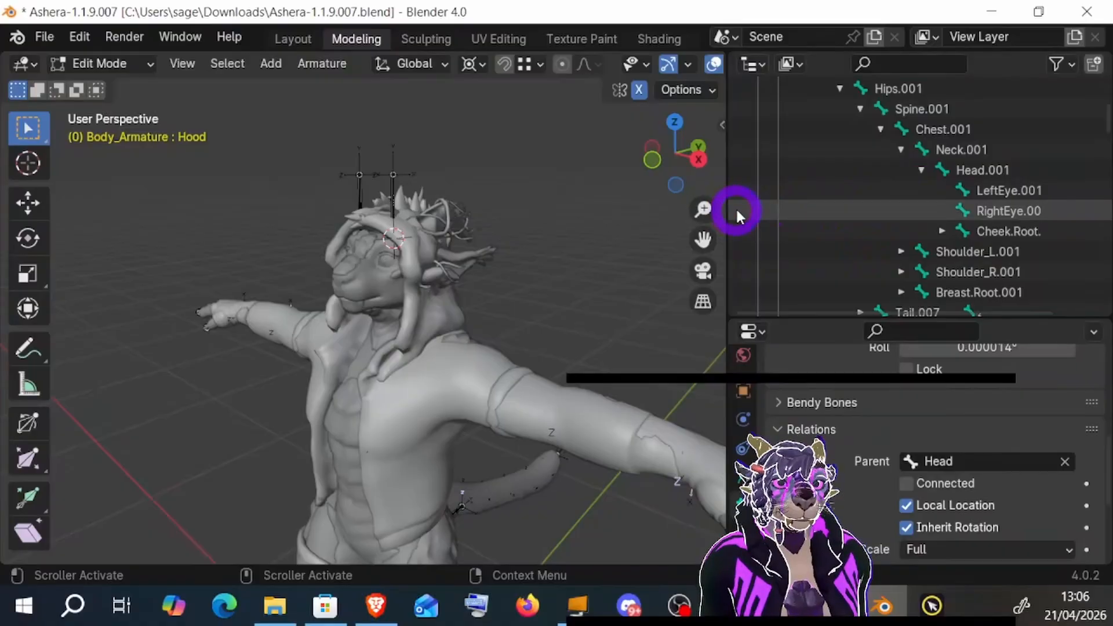
# - Select Hips.001 under Body_Armature's Armature data and expand its complete bone hierarchy
pyautogui.scroll(3, 909, 211)
pyautogui.scroll(1, 870, 206)
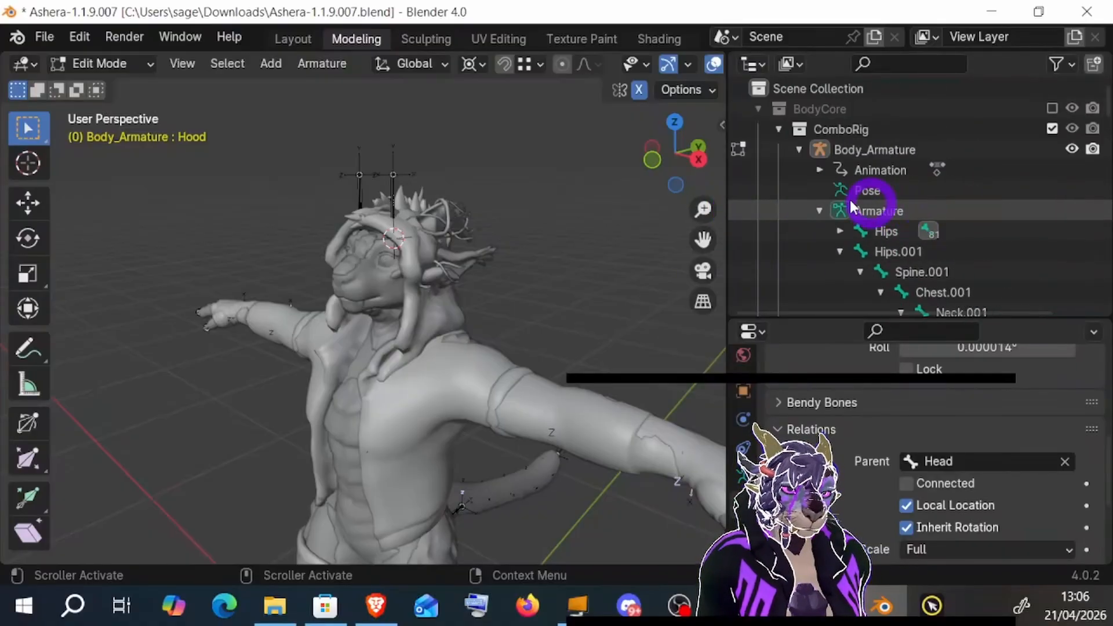
pyautogui.click(819, 211)
pyautogui.click(819, 211)
pyautogui.scroll(-4, 820, 207)
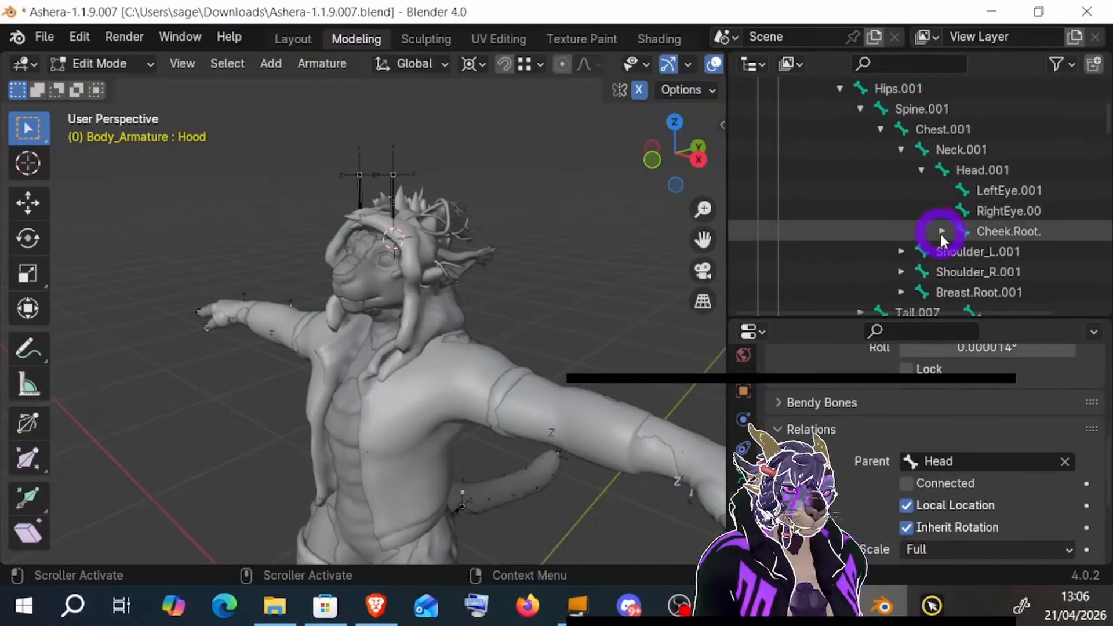
pyautogui.scroll(2, 951, 195)
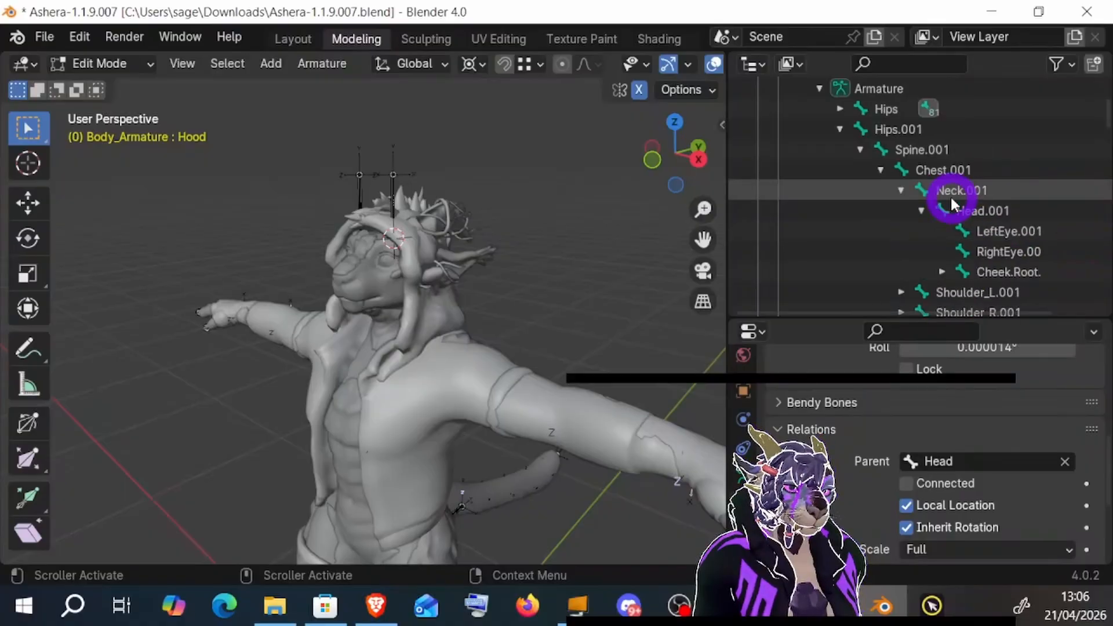
pyautogui.click(840, 171)
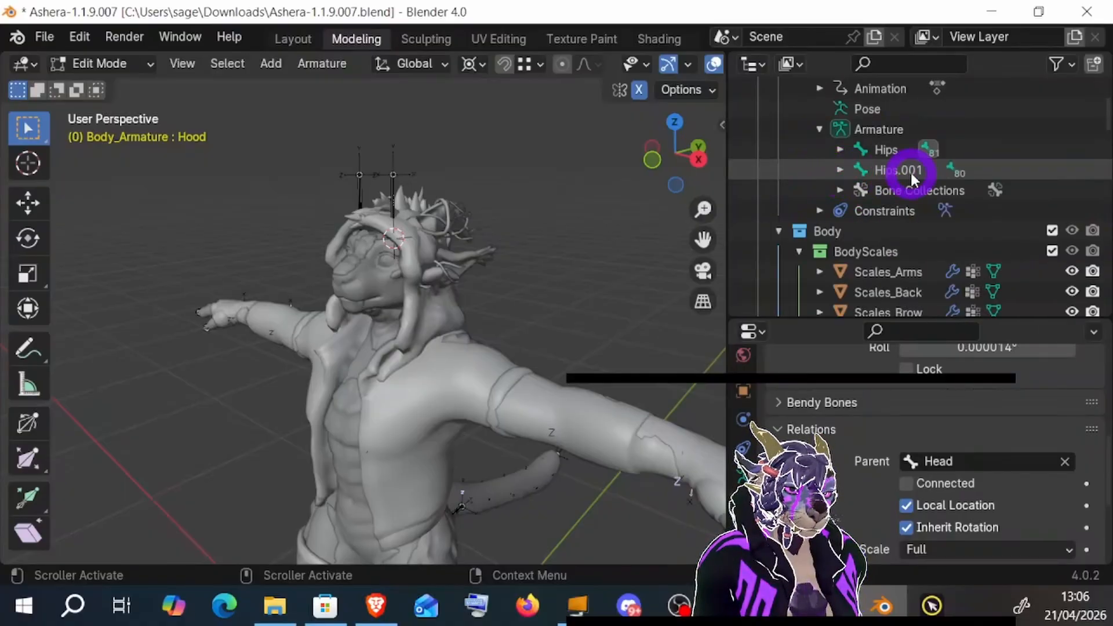
pyautogui.click(902, 169)
pyautogui.click(839, 170)
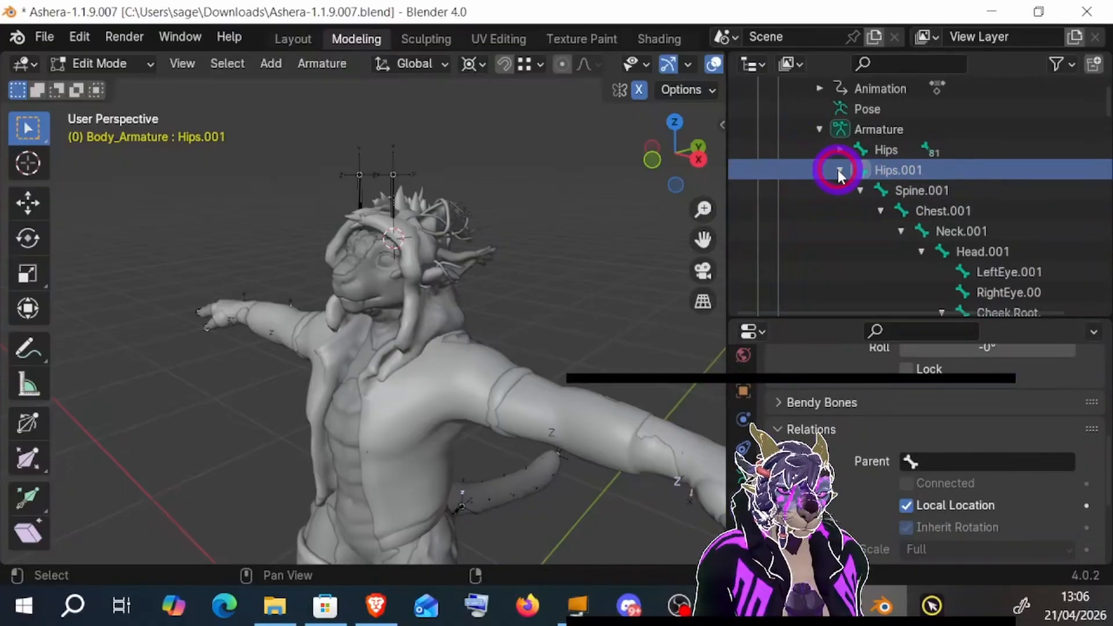
# - Select the full range of duplicate bones from Hips.001 through Planti.Toe_R.001 in the outliner
pyautogui.scroll(-2, 868, 189)
pyautogui.scroll(-5, 868, 189)
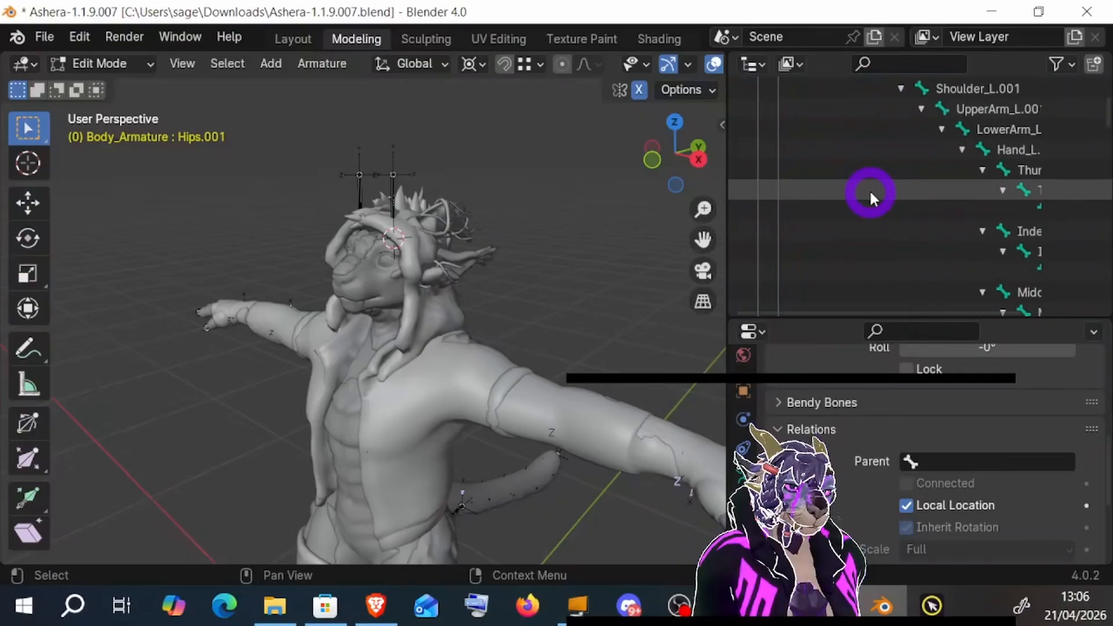
pyautogui.scroll(-15, 868, 189)
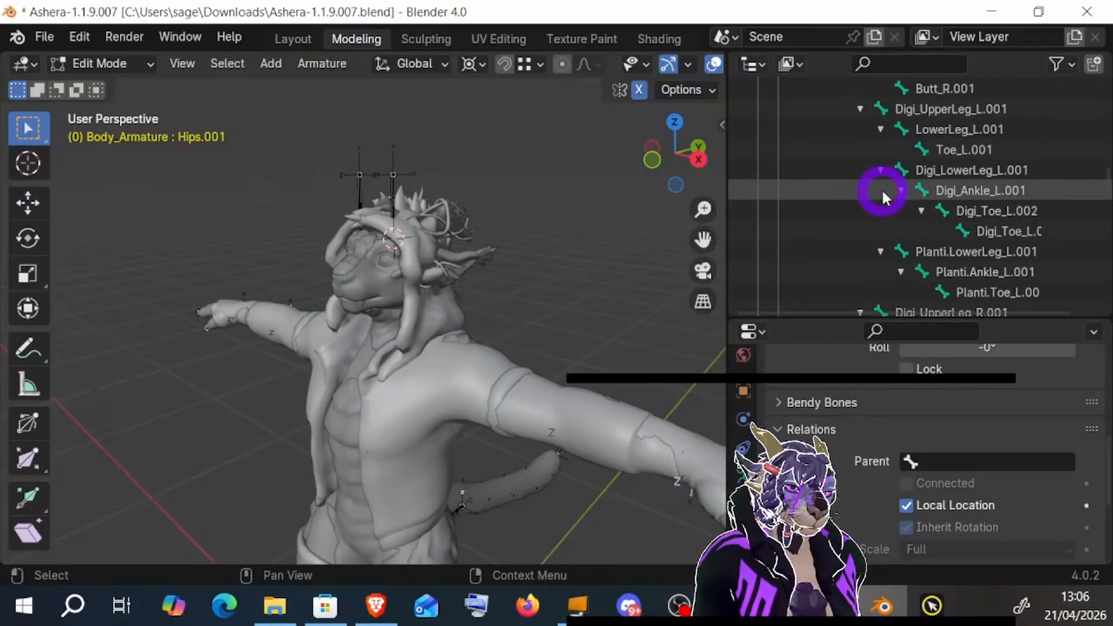
pyautogui.scroll(-8, 882, 189)
pyautogui.scroll(4, 882, 187)
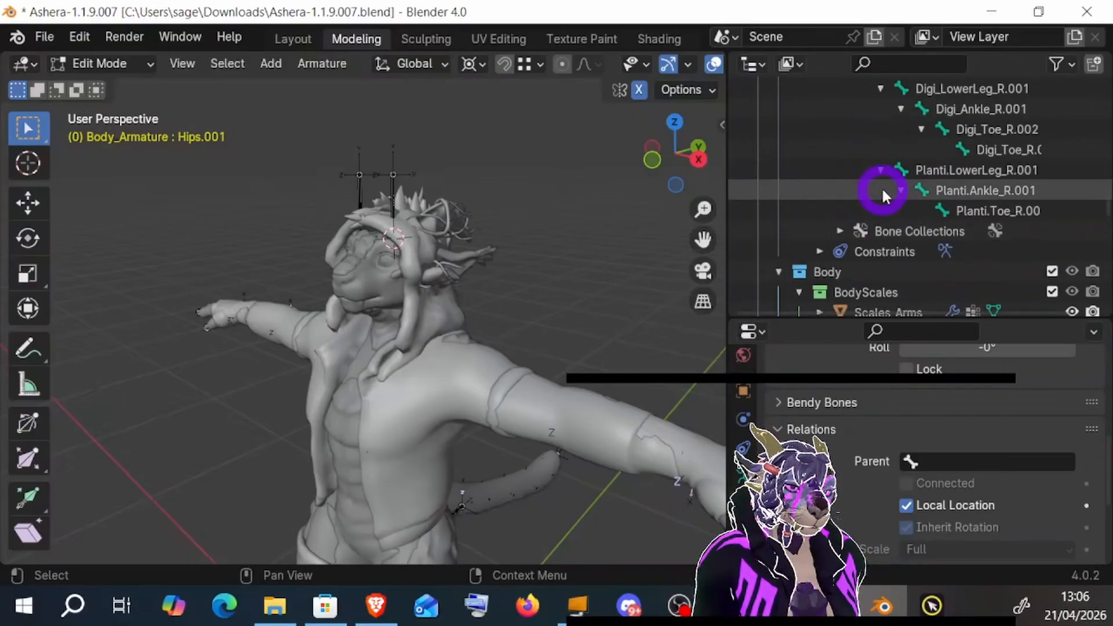
pyautogui.click(968, 213)
pyautogui.scroll(10, 904, 196)
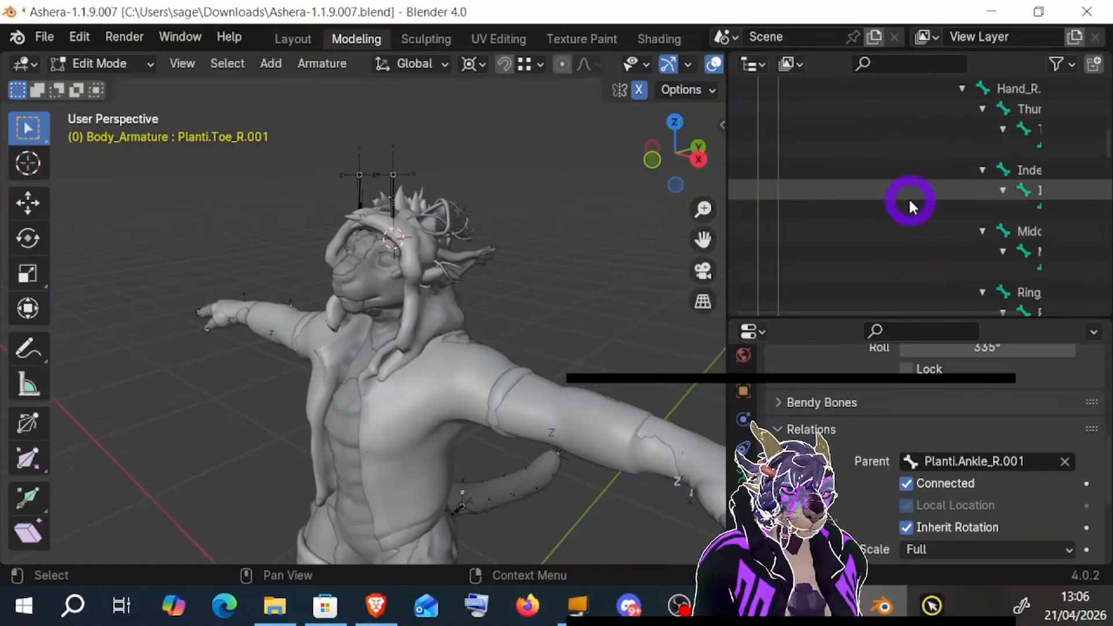
pyautogui.scroll(15, 909, 197)
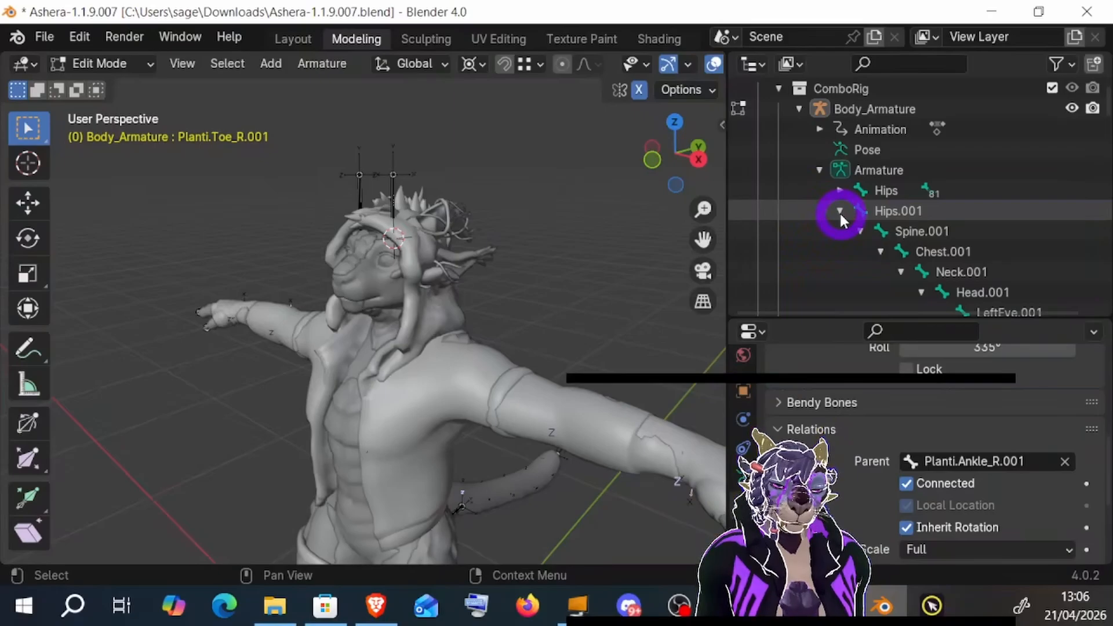
pyautogui.click(940, 215)
# - Try to delete the selected Hips.001 bone hierarchy from Body_Armature
pyautogui.rightClick(940, 214)
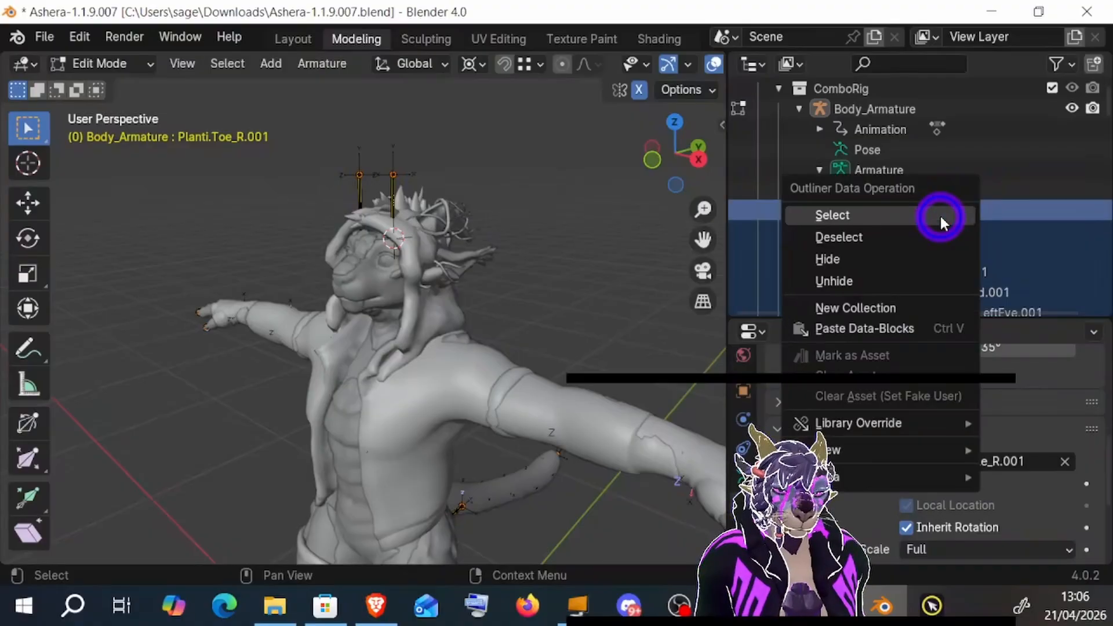
pyautogui.rightClick(531, 246)
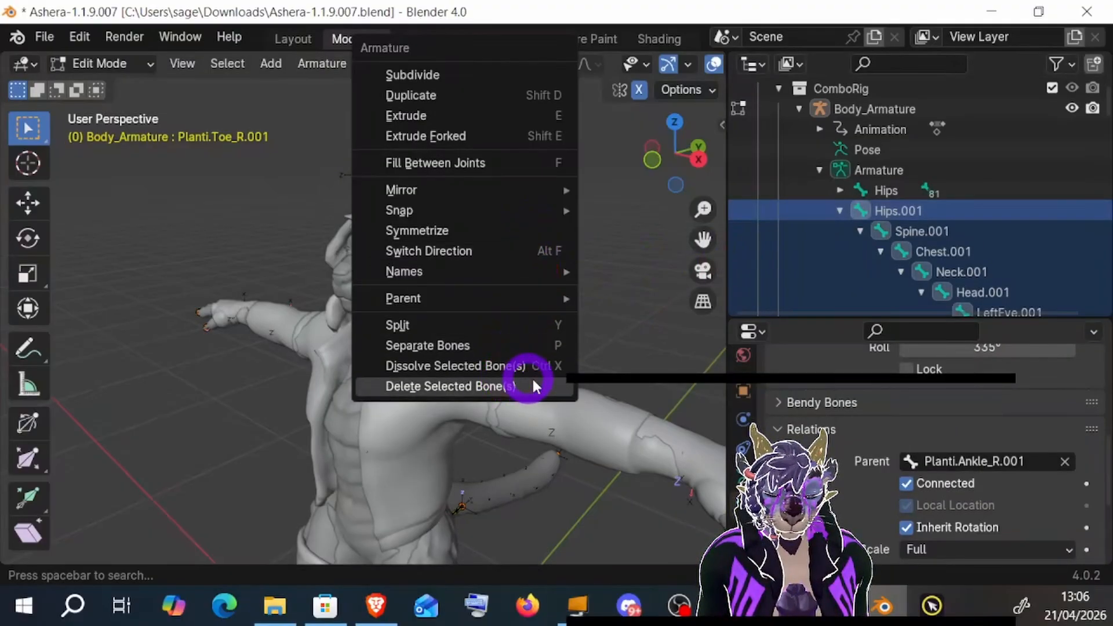
pyautogui.click(503, 385)
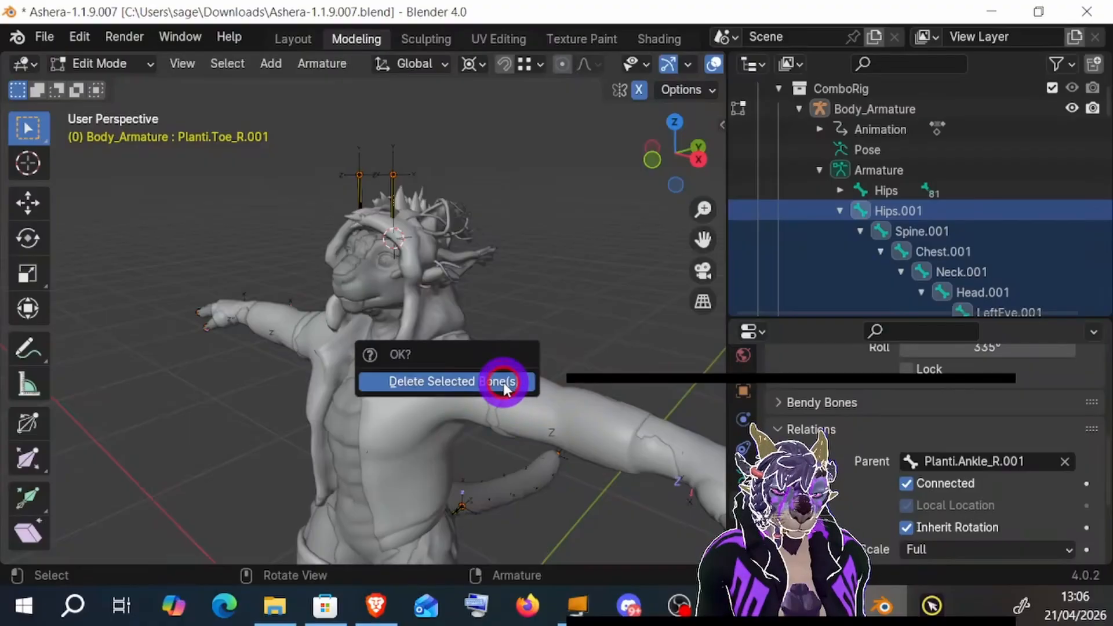
pyautogui.click(504, 383)
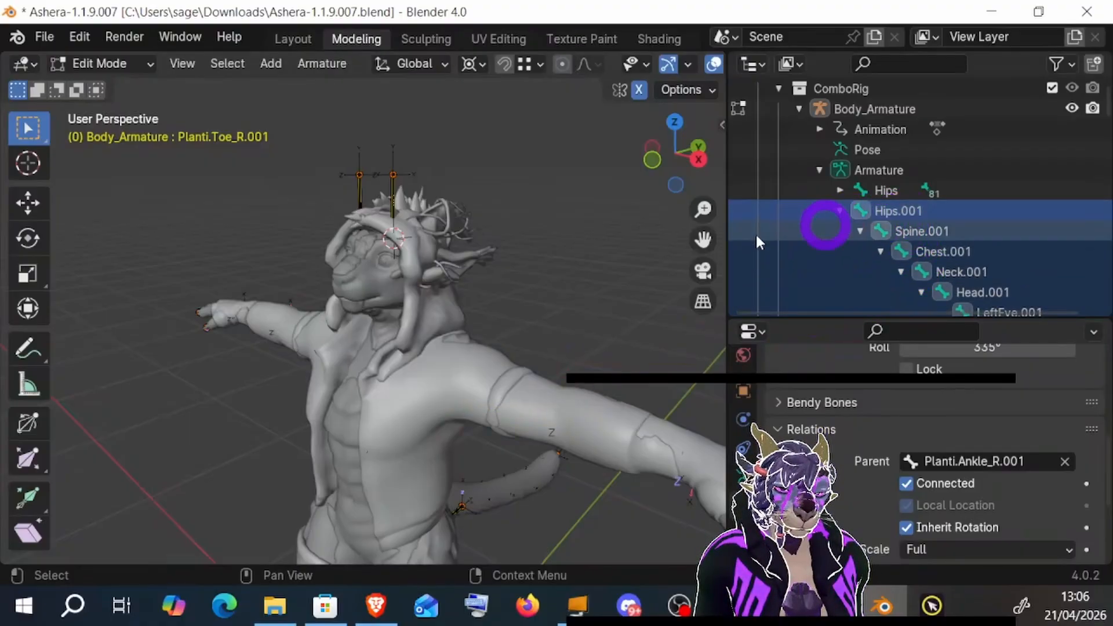
# - Dissolve the selected duplicate bones in the Hips.001 hierarchy
pyautogui.scroll(-2, 946, 231)
pyautogui.rightClick(519, 243)
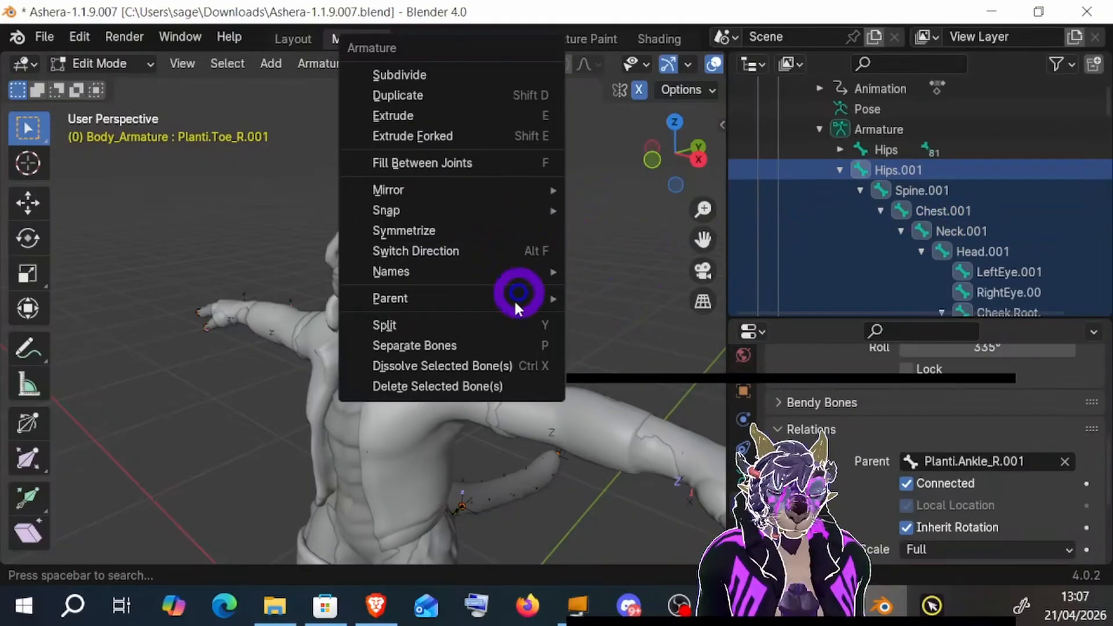
pyautogui.click(496, 365)
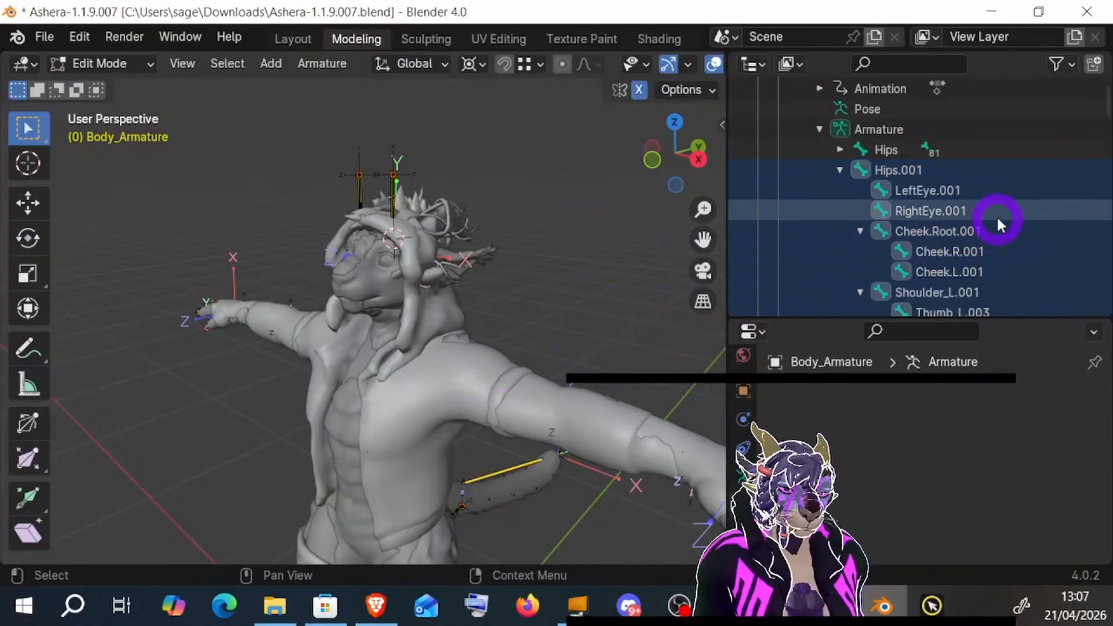
pyautogui.rightClick(549, 214)
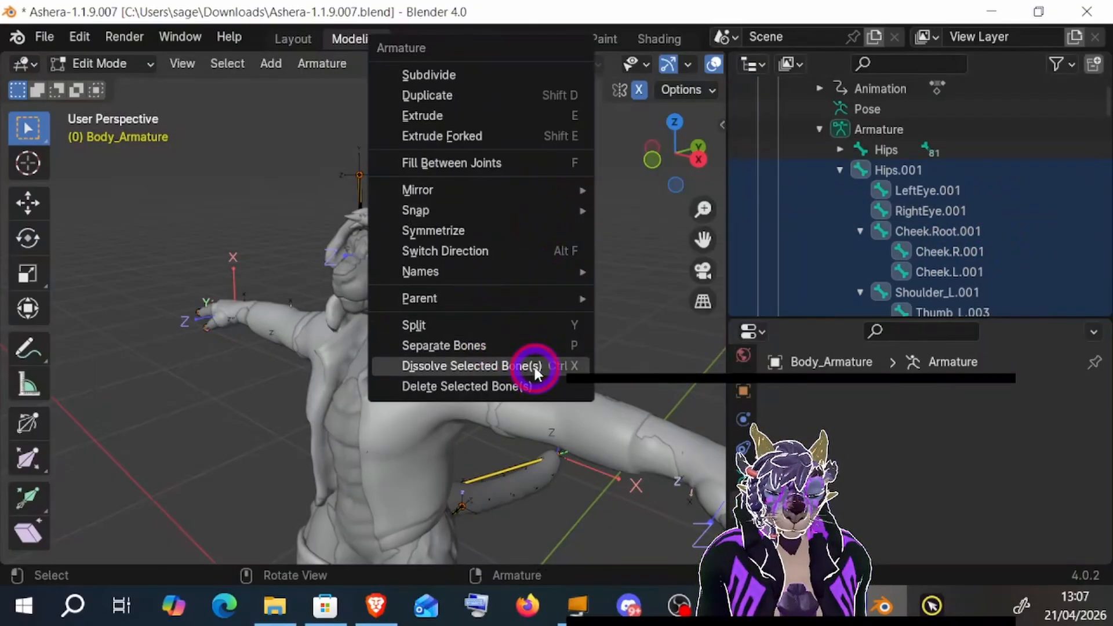
pyautogui.click(534, 366)
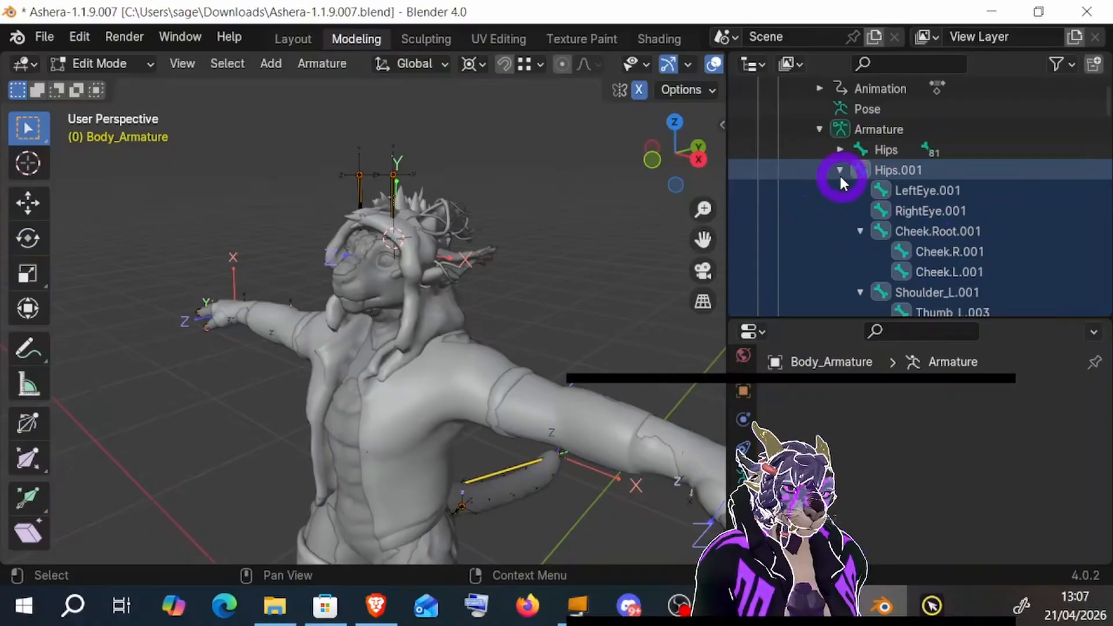
# - Check the bones remaining under Hips.001 and try dissolving them again
pyautogui.click(839, 172)
pyautogui.click(840, 172)
pyautogui.scroll(-5, 854, 173)
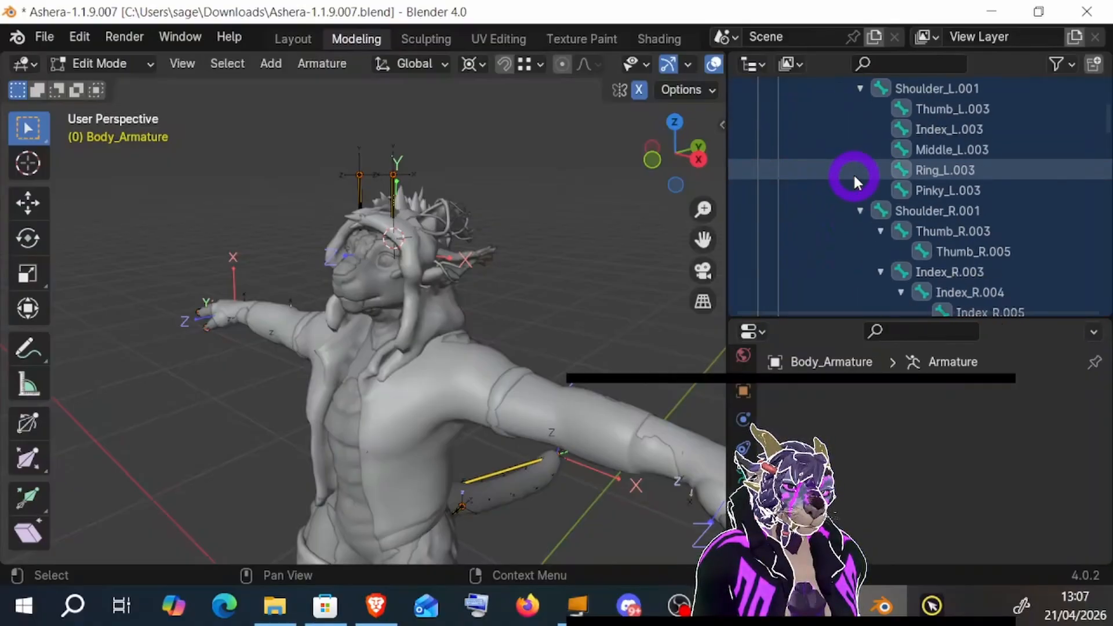
pyautogui.scroll(-7, 853, 173)
pyautogui.scroll(15, 872, 183)
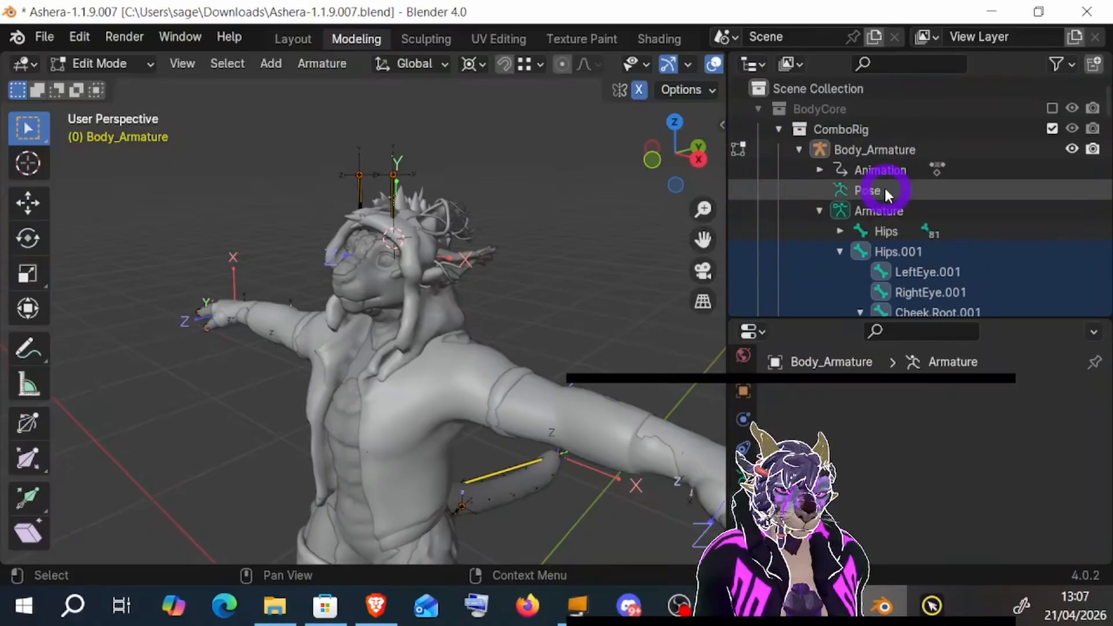
pyautogui.rightClick(584, 298)
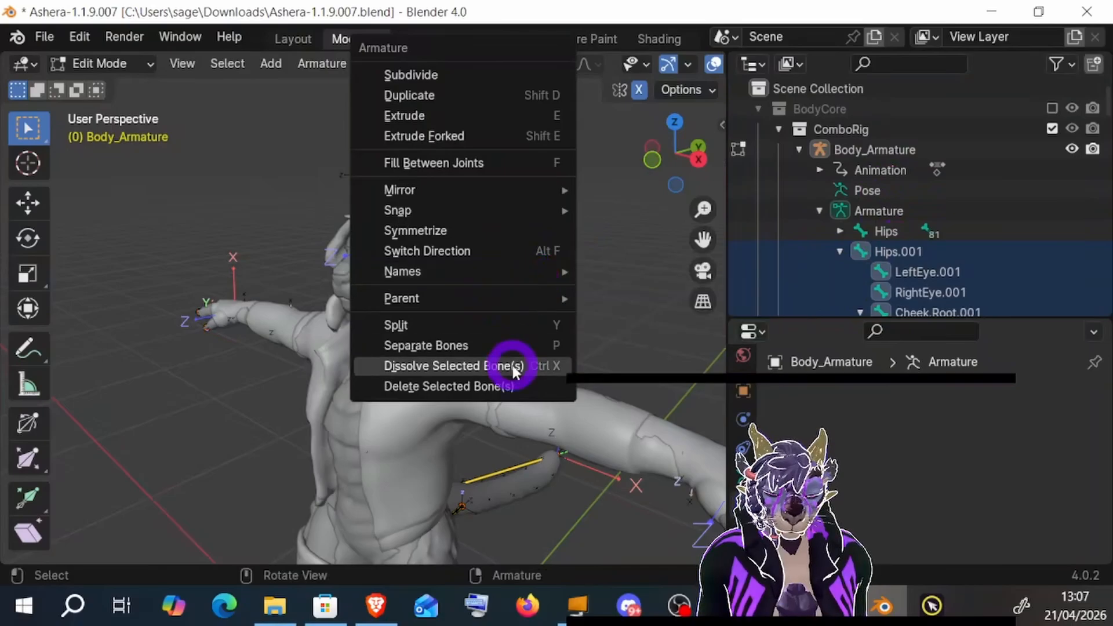
pyautogui.click(510, 366)
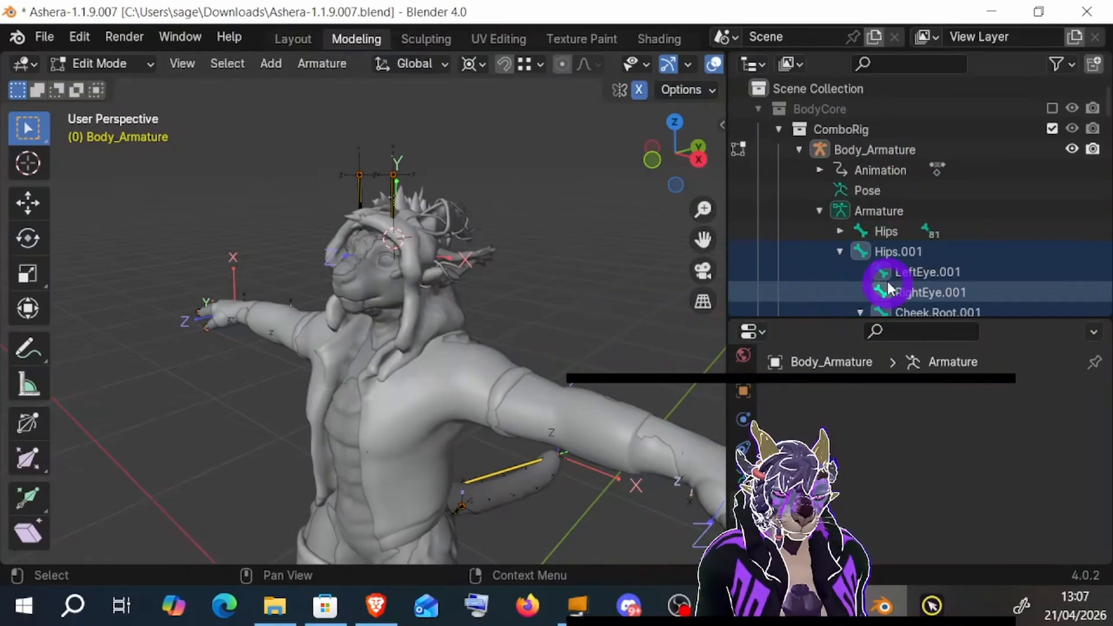
# - Delete the selected Hips.001 bone and all duplicate bones remaining beneath it
pyautogui.scroll(-3, 887, 287)
pyautogui.rightClick(577, 235)
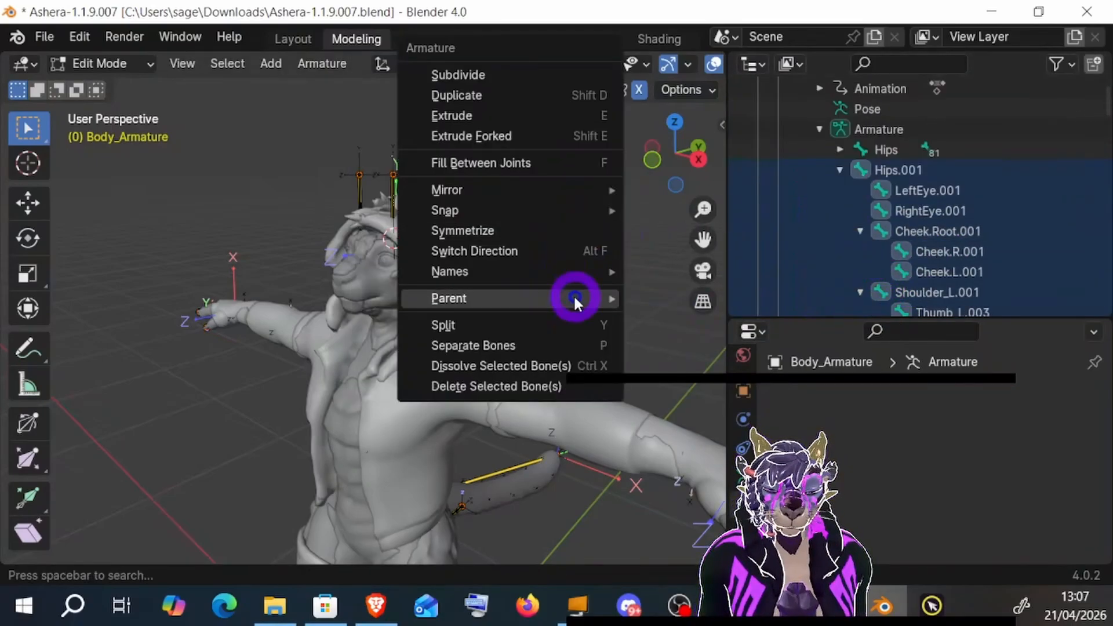
pyautogui.click(574, 386)
pyautogui.click(571, 390)
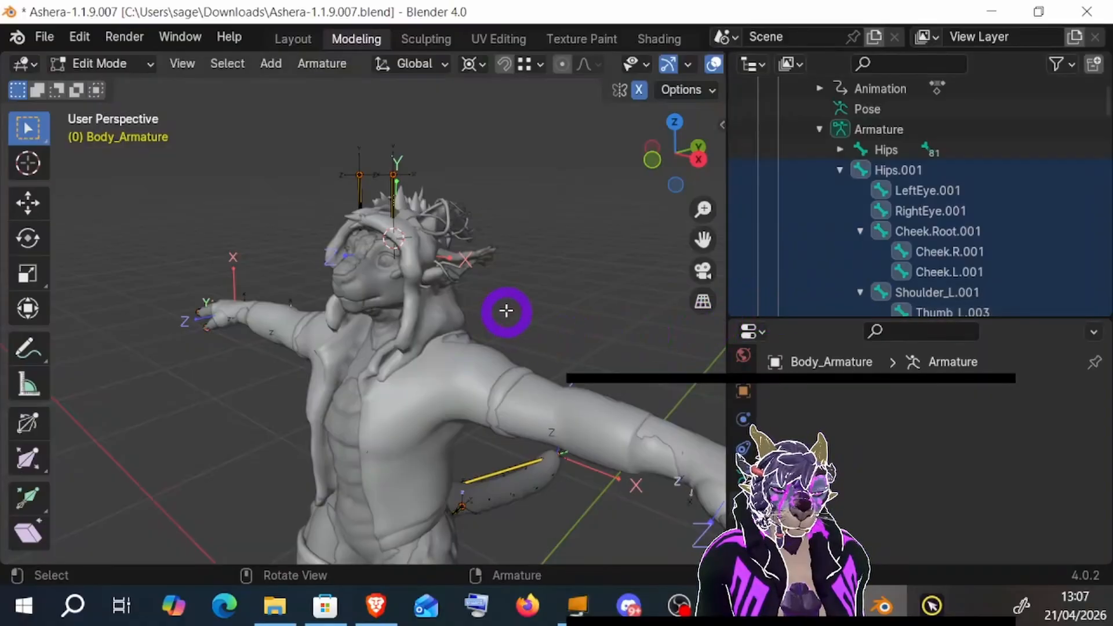
pyautogui.rightClick(517, 366)
pyautogui.click(506, 385)
pyautogui.click(506, 388)
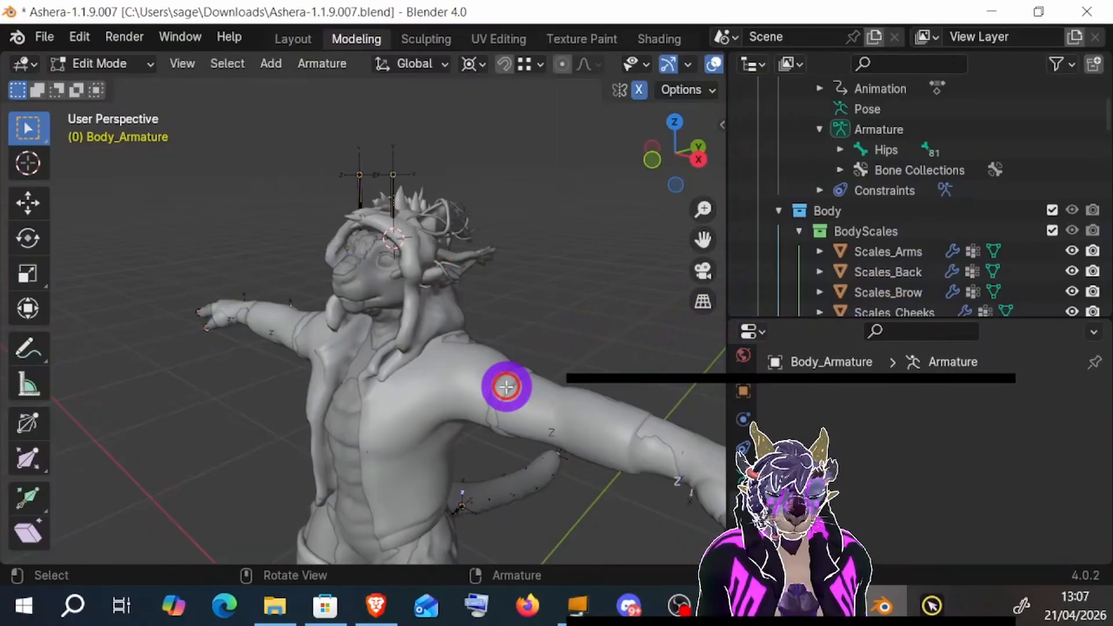
# - Check the child bones under Hips, then collapse Hips and the Armature data
pyautogui.scroll(3, 966, 205)
pyautogui.click(839, 231)
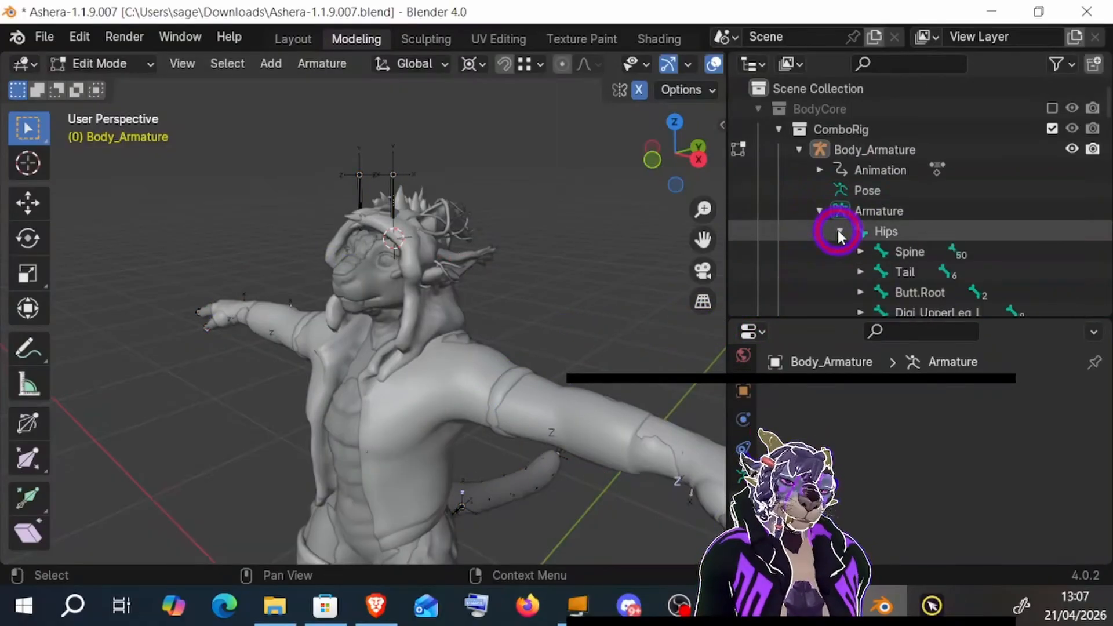
pyautogui.click(838, 231)
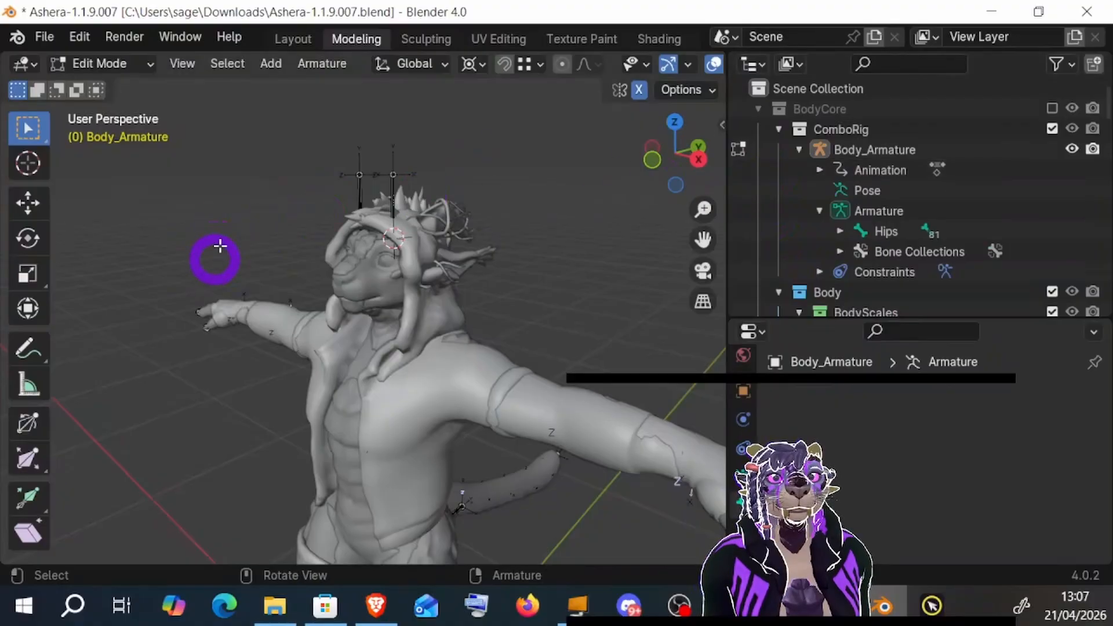
pyautogui.click(820, 211)
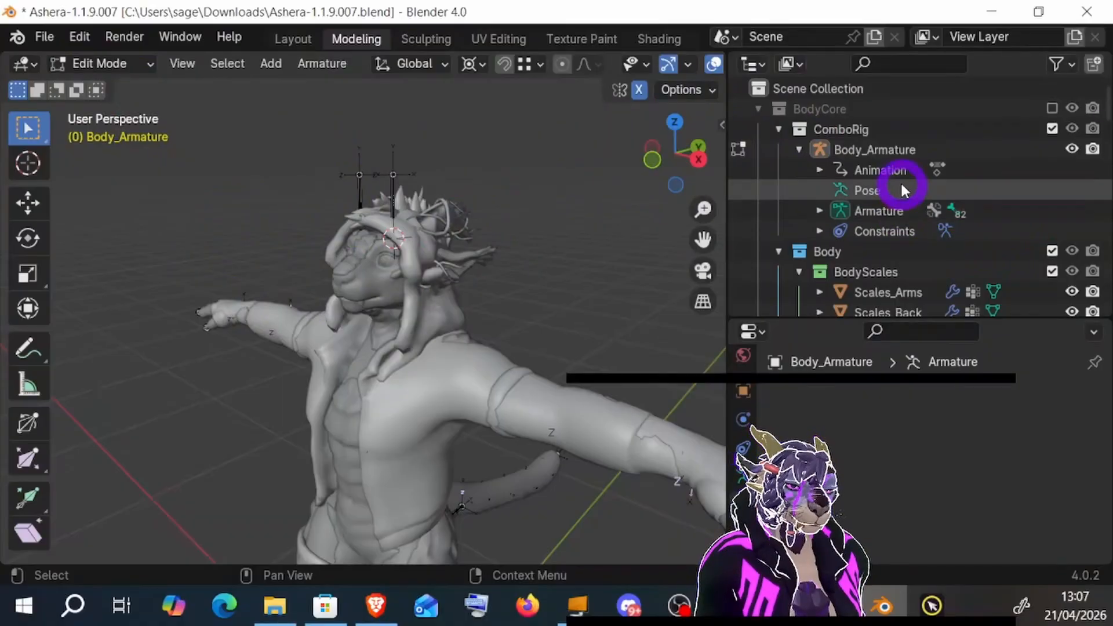
# - Leave armature editing and return Body_Armature to Object Mode
pyautogui.scroll(-5, 900, 181)
pyautogui.scroll(-12, 902, 183)
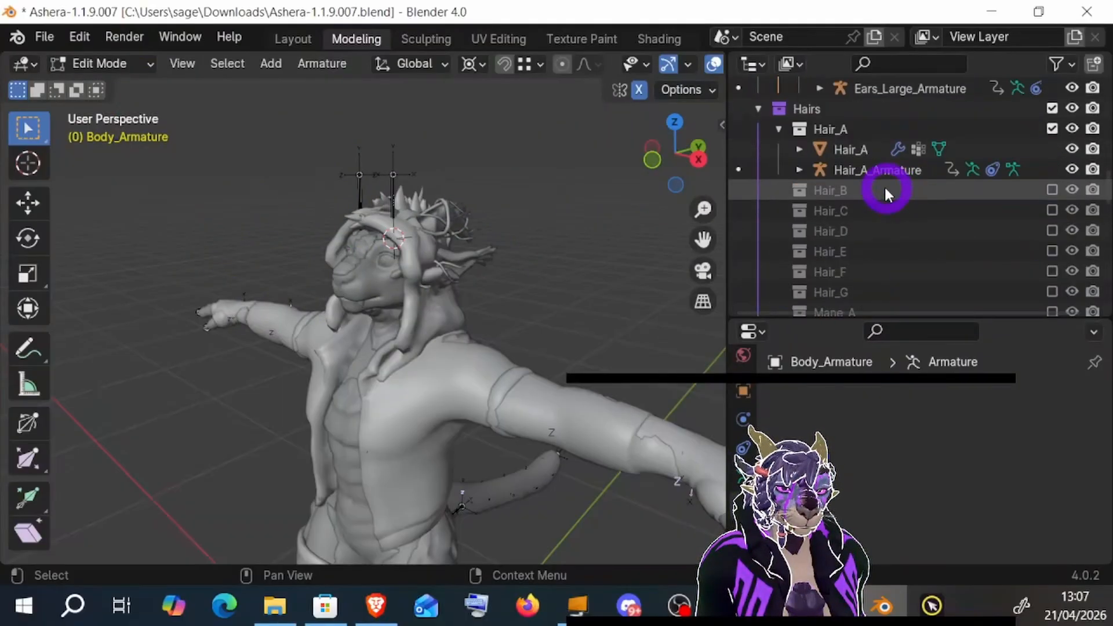
pyautogui.scroll(-10, 885, 185)
pyautogui.click(101, 63)
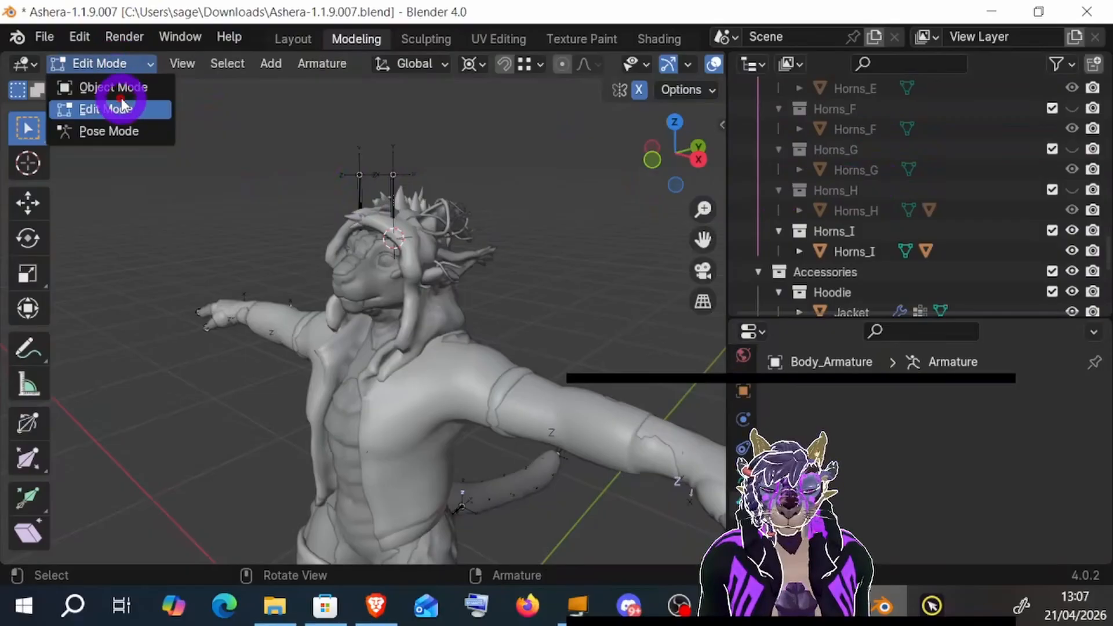
pyautogui.click(121, 98)
pyautogui.click(120, 64)
pyautogui.click(120, 100)
pyautogui.click(127, 68)
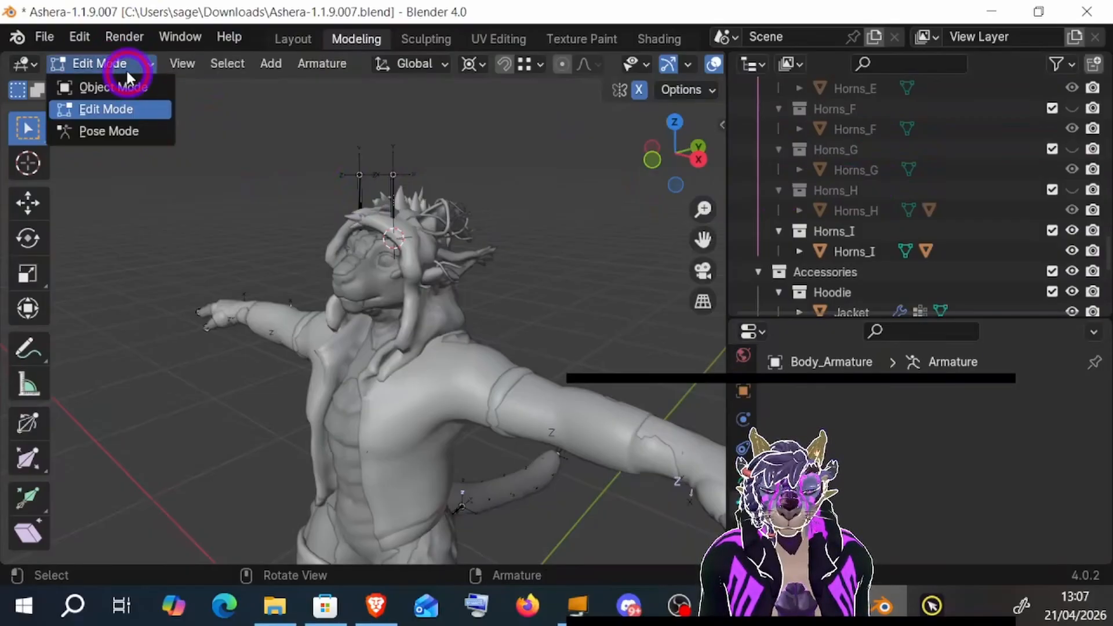
pyautogui.click(137, 90)
# - Select the Jacket mesh in the Hoodie collection, then add Body_Armature to the selection as the active object
pyautogui.scroll(-11, 889, 149)
pyautogui.scroll(4, 908, 194)
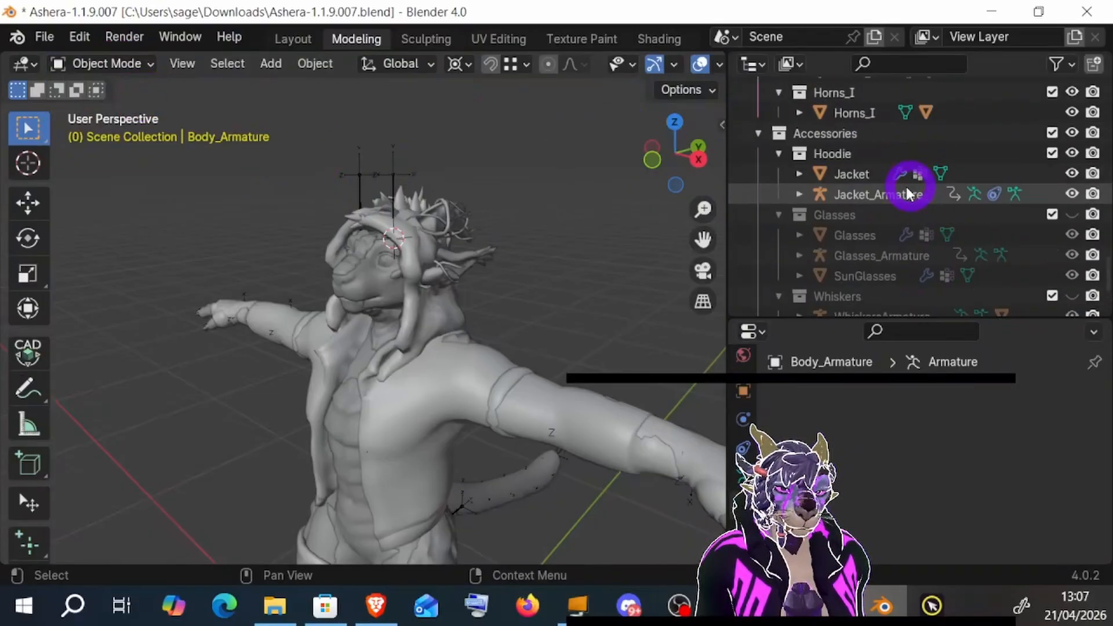
pyautogui.click(879, 174)
pyautogui.scroll(3, 896, 194)
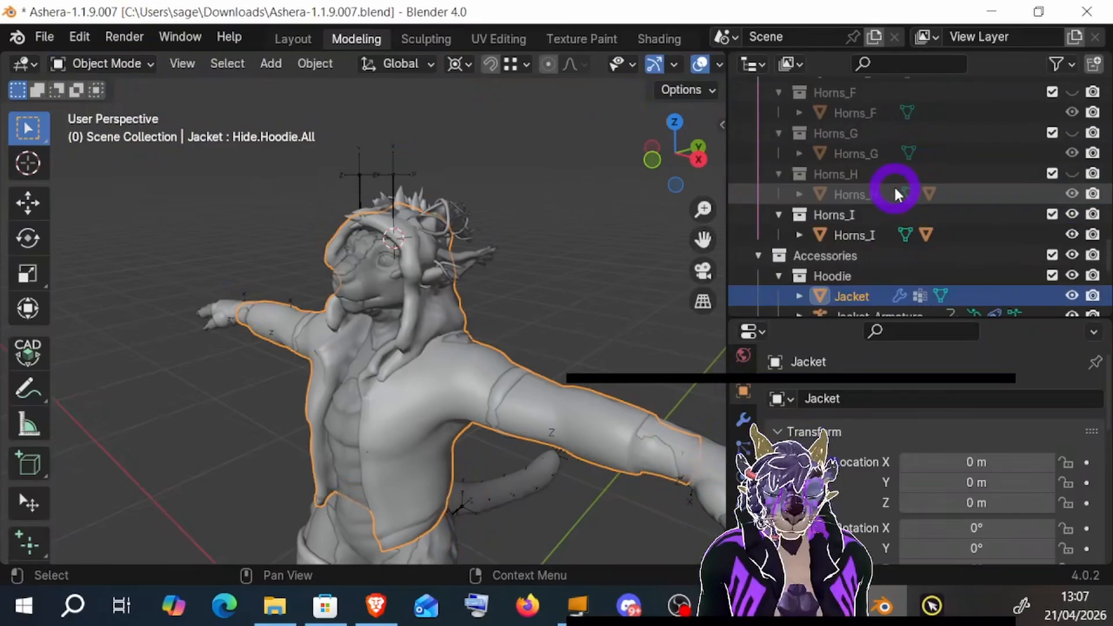
pyautogui.scroll(20, 896, 194)
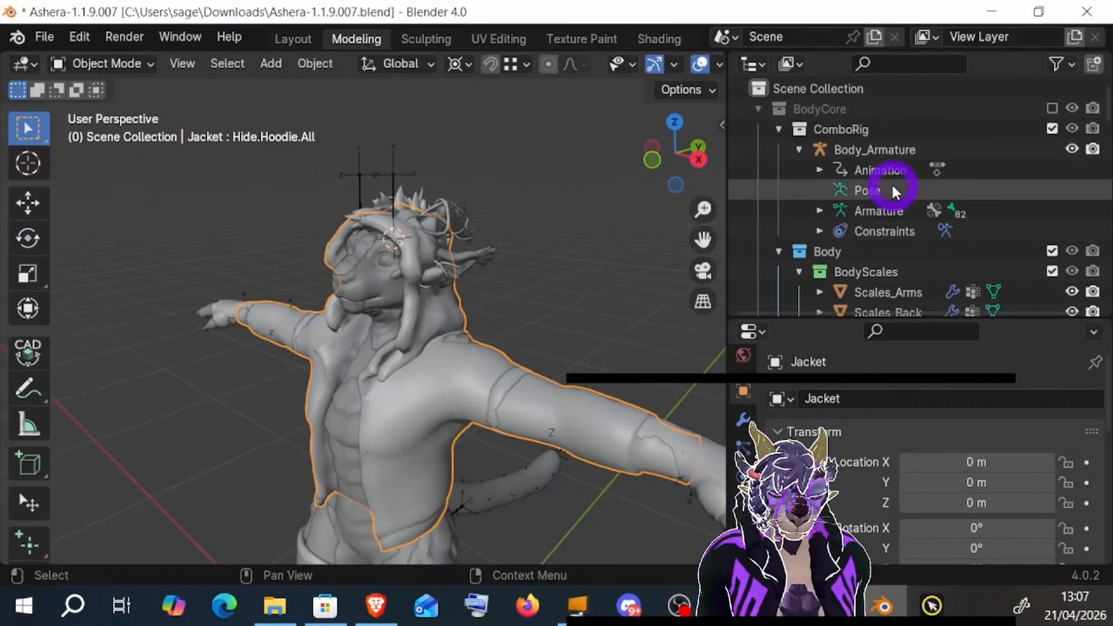
pyautogui.click(876, 152)
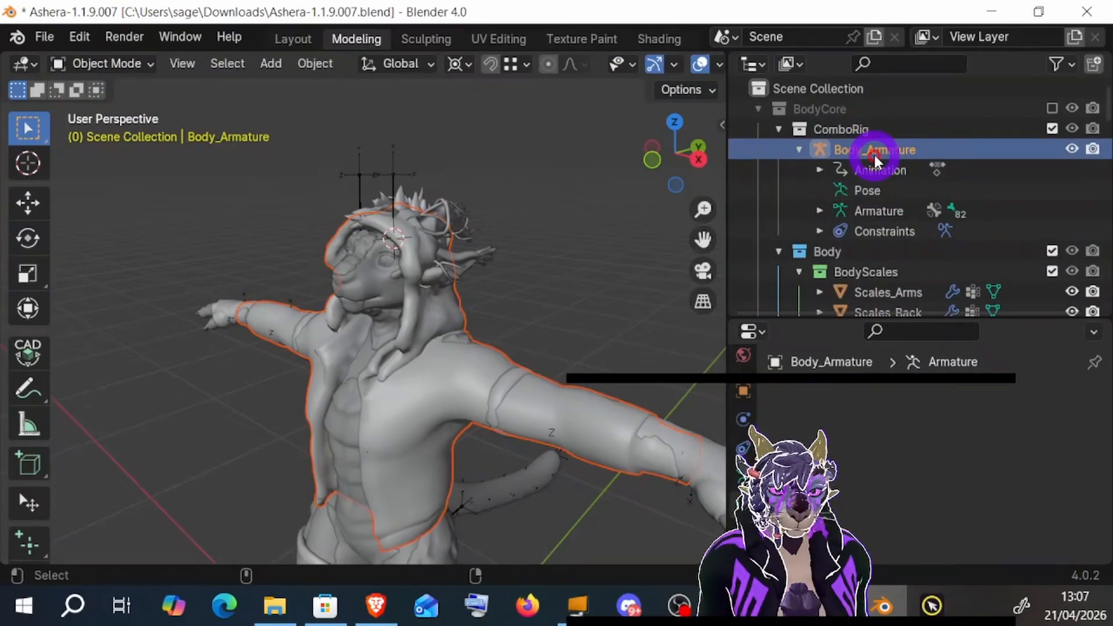
# - Parent the selected Jacket mesh to Body_Armature using the plain Armature Deform option
pyautogui.rightClick(539, 246)
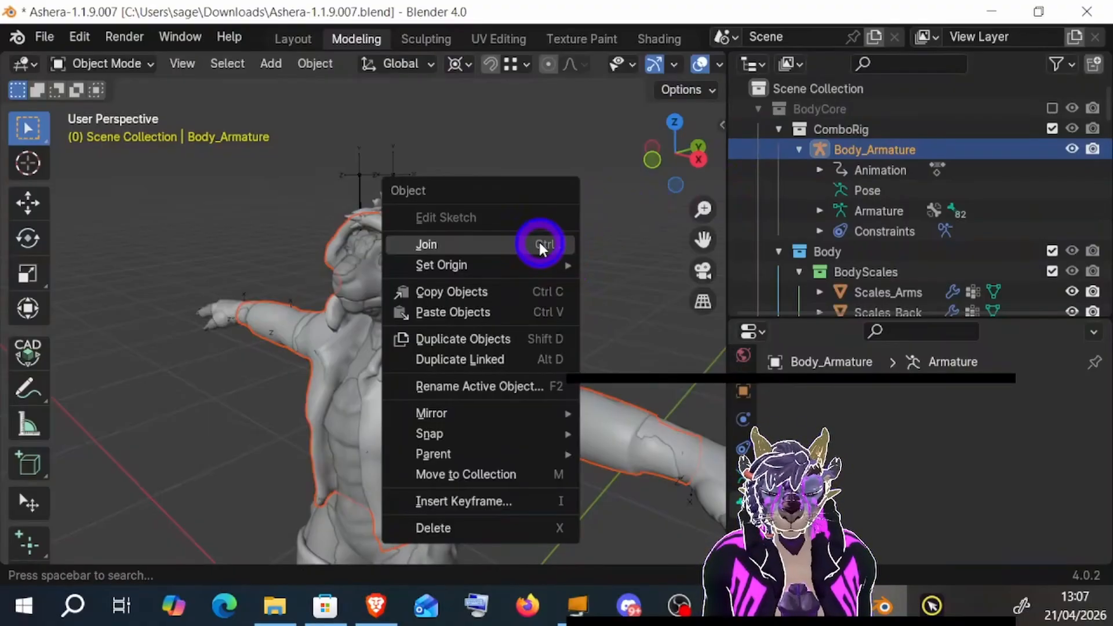
pyautogui.moveTo(526, 278)
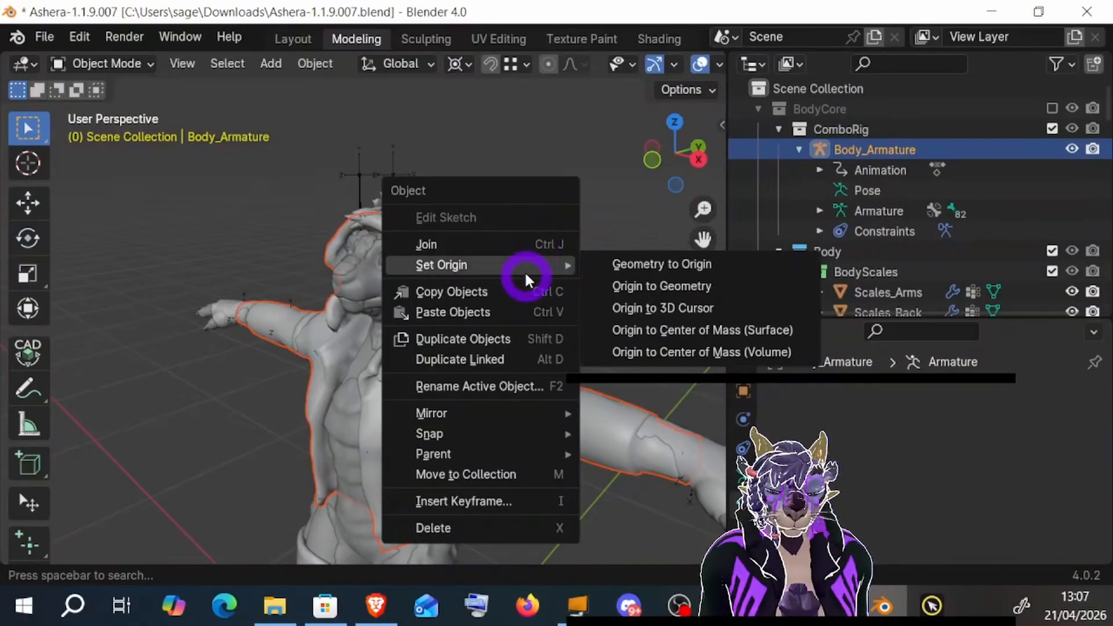
pyautogui.moveTo(540, 455)
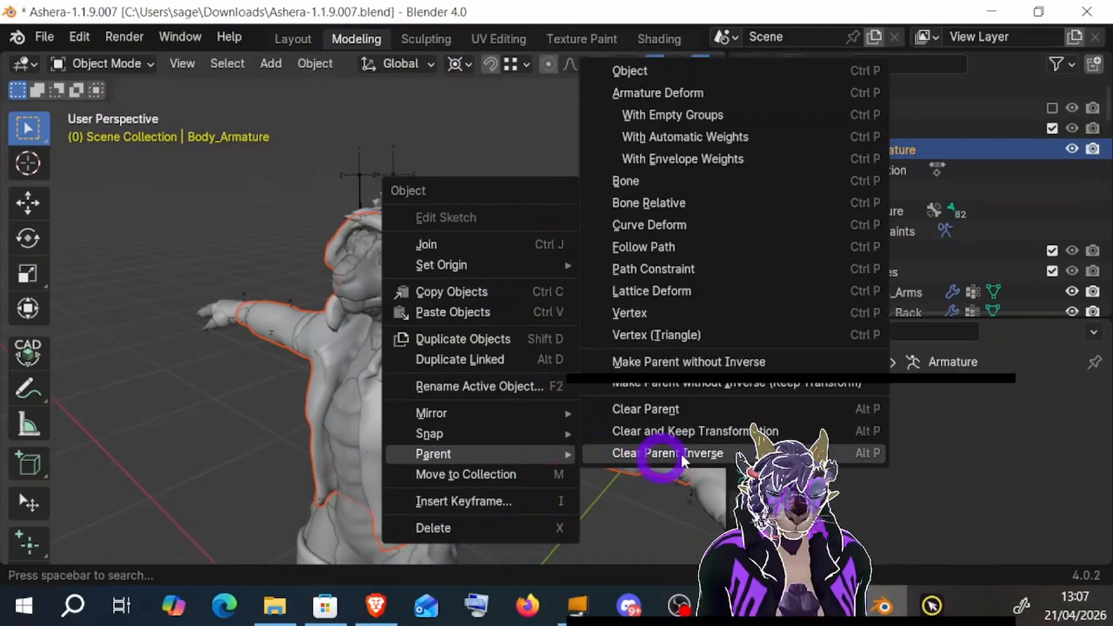
pyautogui.click(703, 93)
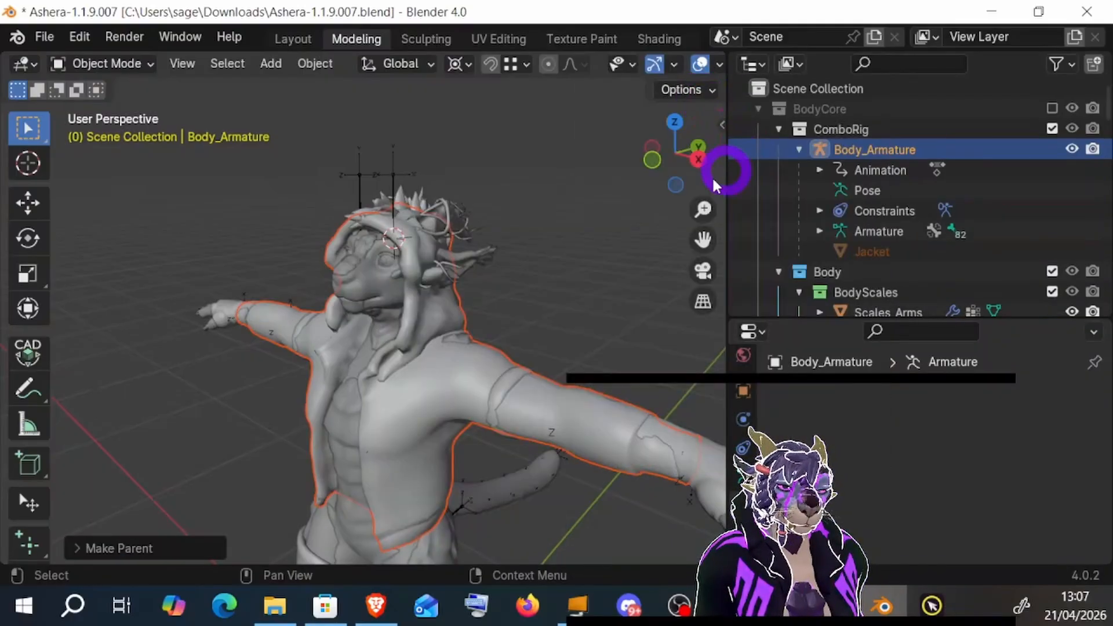
# - Put Body_Armature into Pose Mode, expand its pose bones in the Outliner and select the Hips bone
pyautogui.click(129, 65)
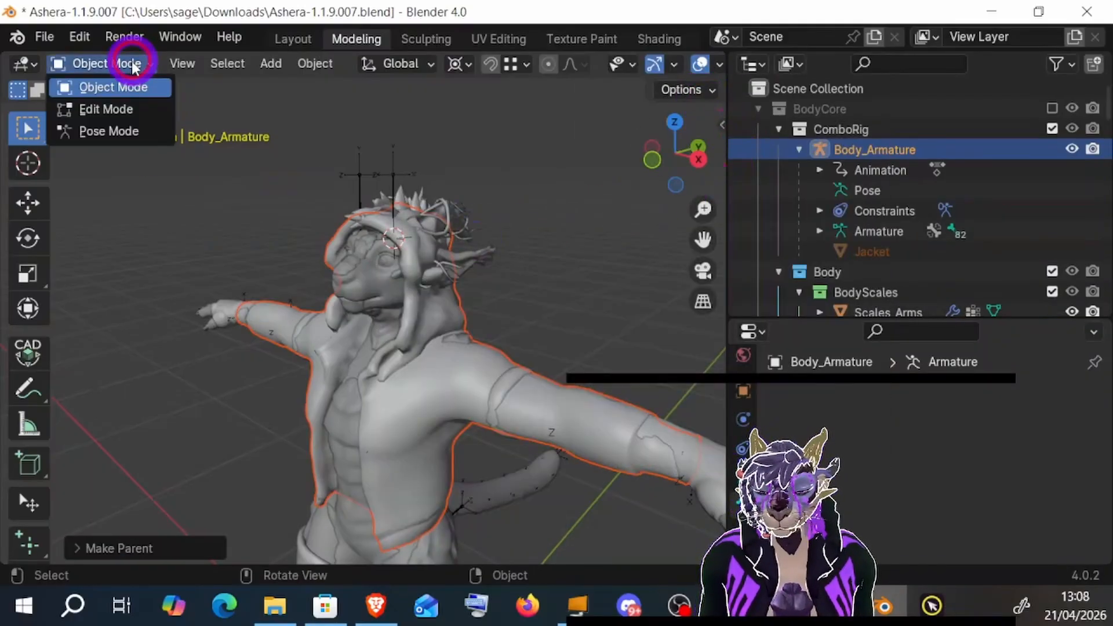
pyautogui.click(118, 132)
pyautogui.click(821, 190)
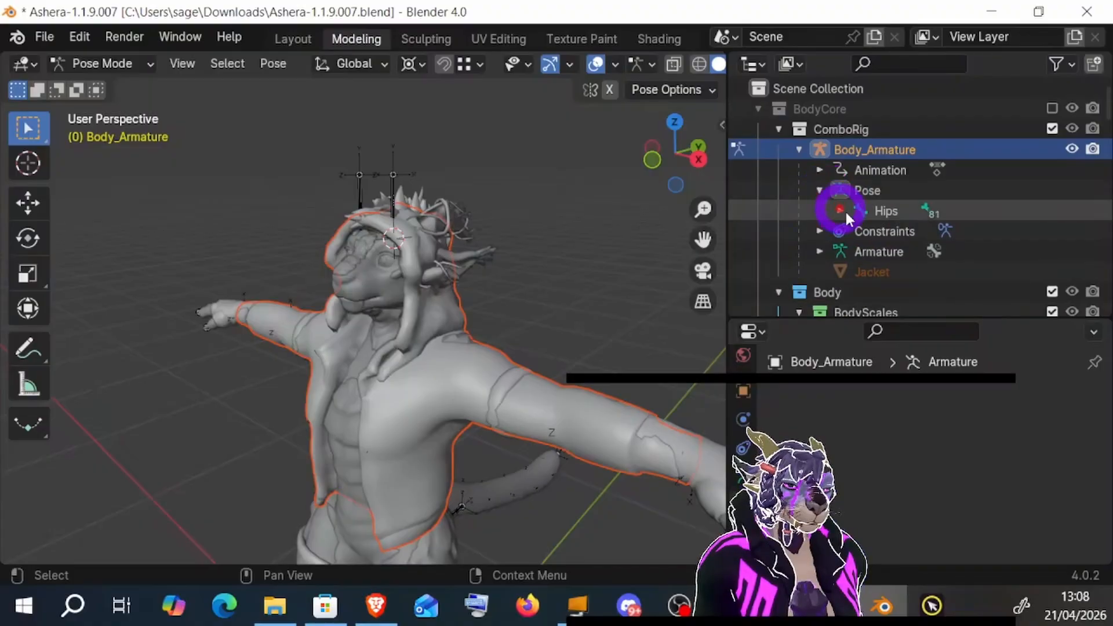
pyautogui.click(842, 210)
pyautogui.click(868, 215)
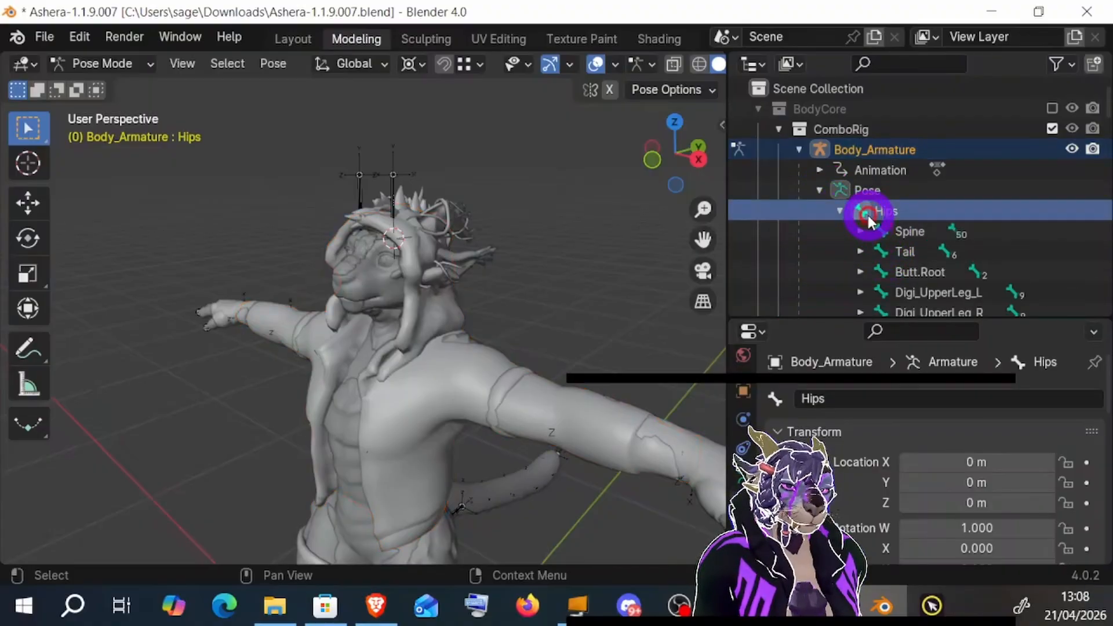
# - Snap the 3D cursor to the selected Hips bone
pyautogui.scroll(-5, 604, 340)
pyautogui.scroll(4, 404, 308)
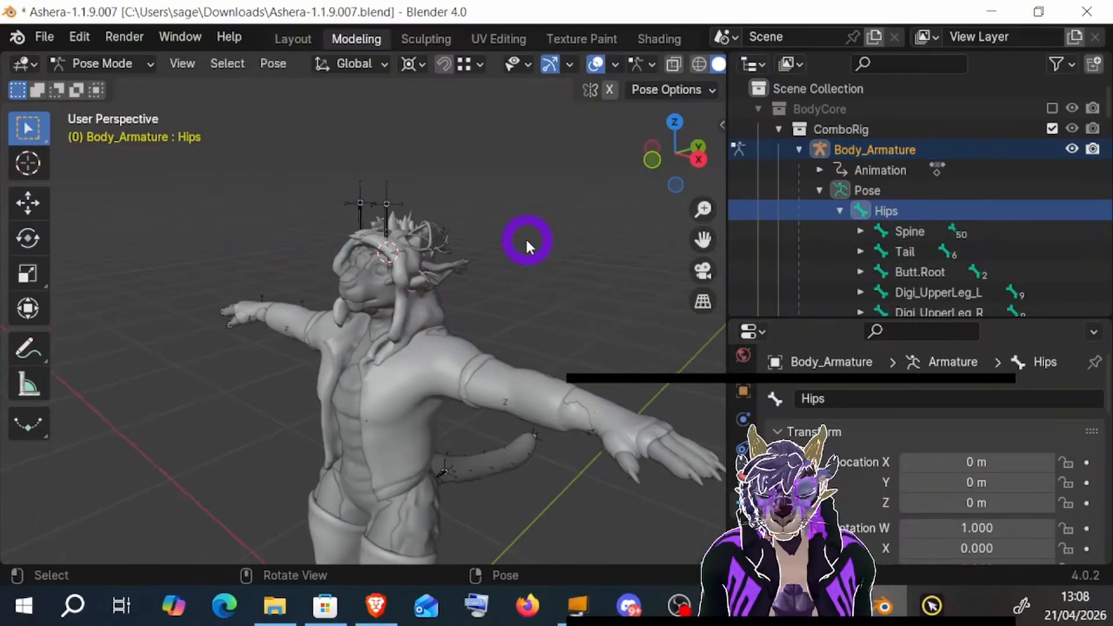
pyautogui.hotkey('shift', 's')
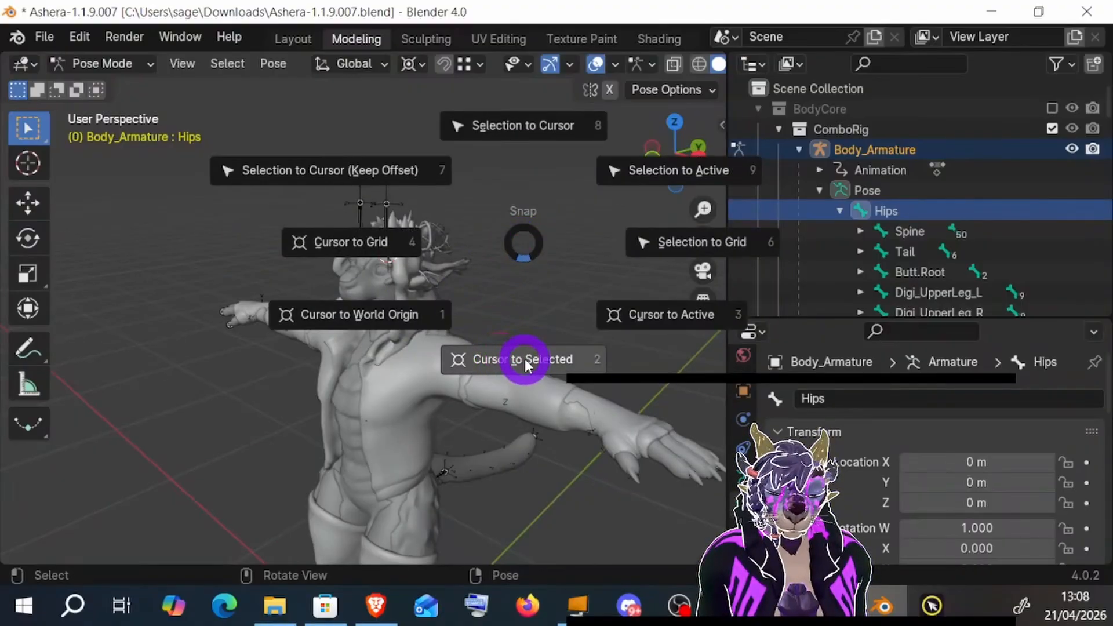
pyautogui.click(505, 362)
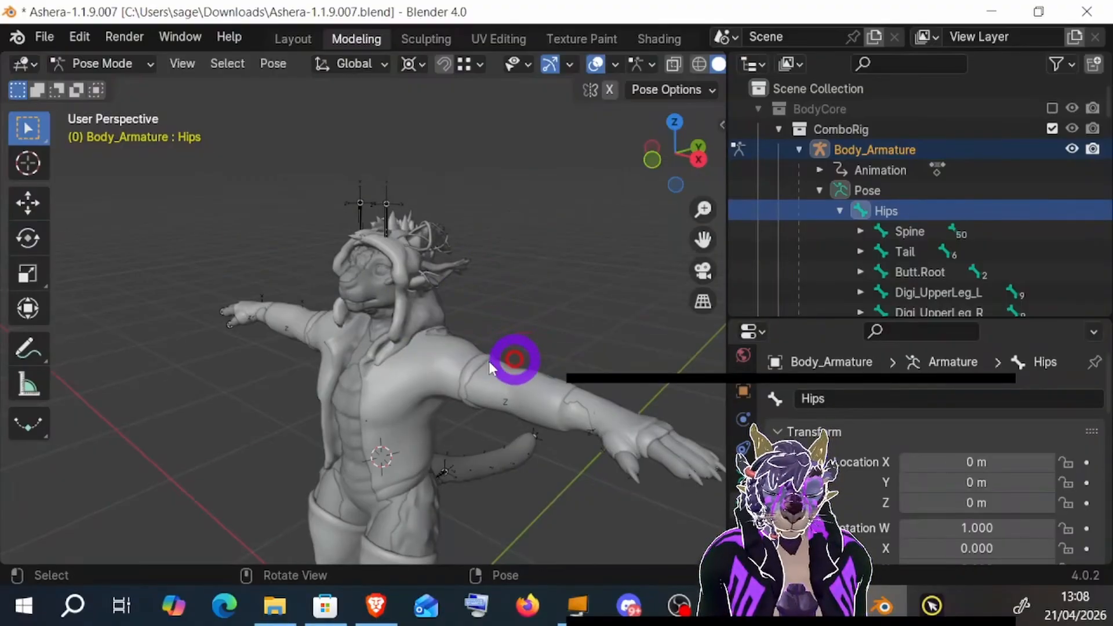
# - Test-rotate the Hips bone around a local axis to check how the jacket follows, and undo the rotation
pyautogui.click(28, 239)
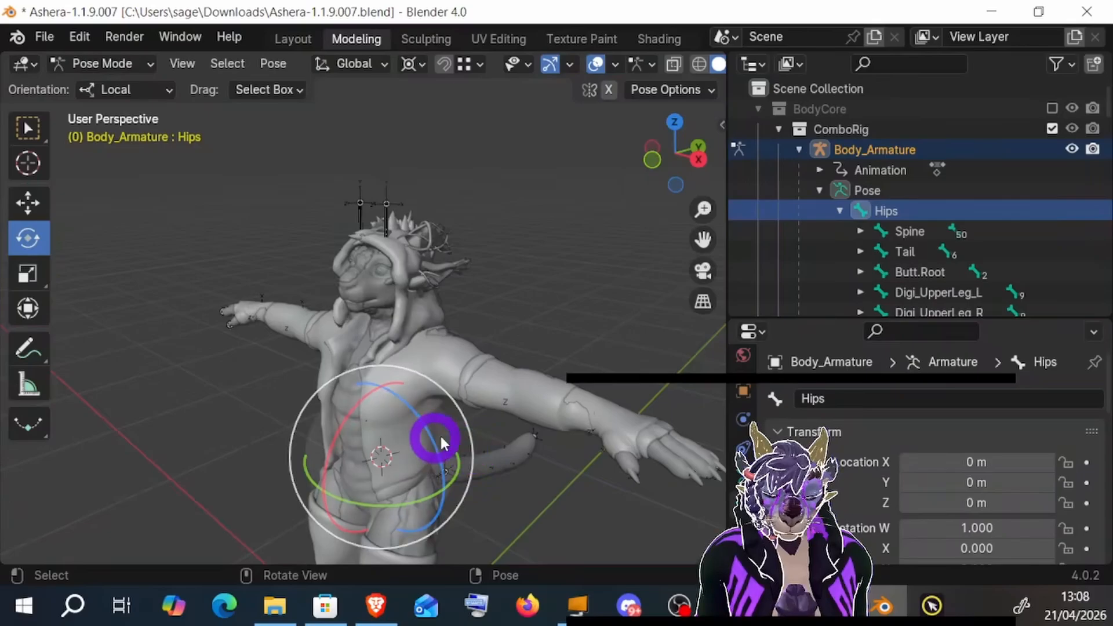
pyautogui.moveTo(432, 433)
pyautogui.mouseDown()
pyautogui.moveTo(418, 427)
pyautogui.moveTo(450, 455)
pyautogui.moveTo(418, 423)
pyautogui.moveTo(451, 452)
pyautogui.moveTo(423, 415)
pyautogui.moveTo(451, 427)
pyautogui.moveTo(420, 393)
pyautogui.moveTo(472, 471)
pyautogui.moveTo(425, 412)
pyautogui.moveTo(457, 450)
pyautogui.moveTo(388, 390)
pyautogui.moveTo(460, 462)
pyautogui.moveTo(469, 531)
pyautogui.moveTo(433, 451)
pyautogui.mouseUp()
pyautogui.hotkey('ctrl', 'z')
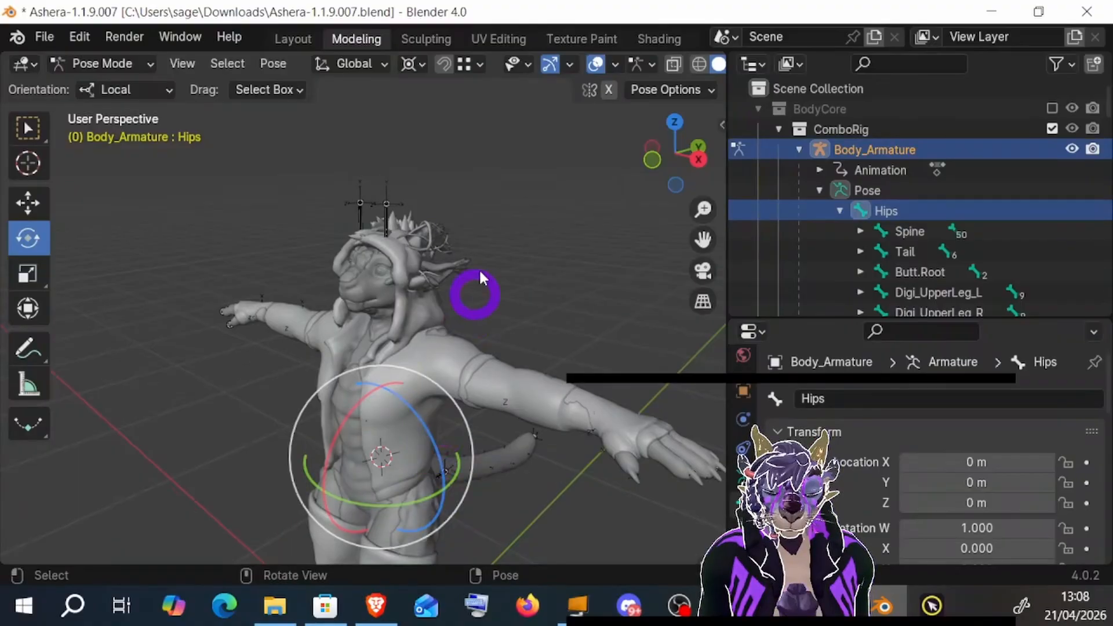